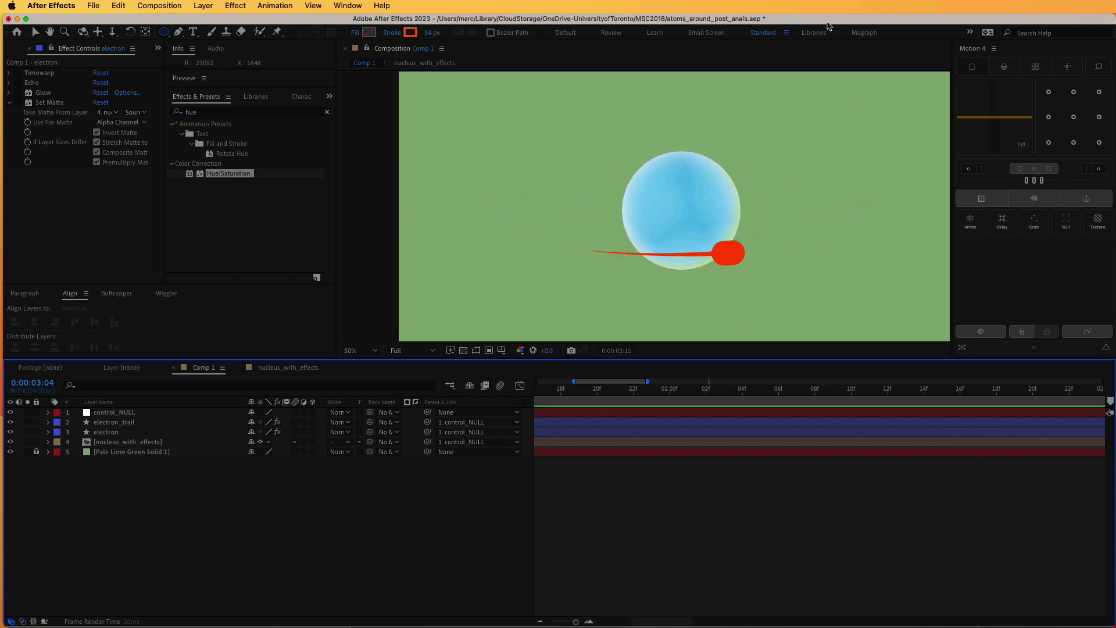
Stop the orbit preview at 0:00:03:04, select control_NULL and switch to the Selection tool
{"action": "key", "text": "space"}
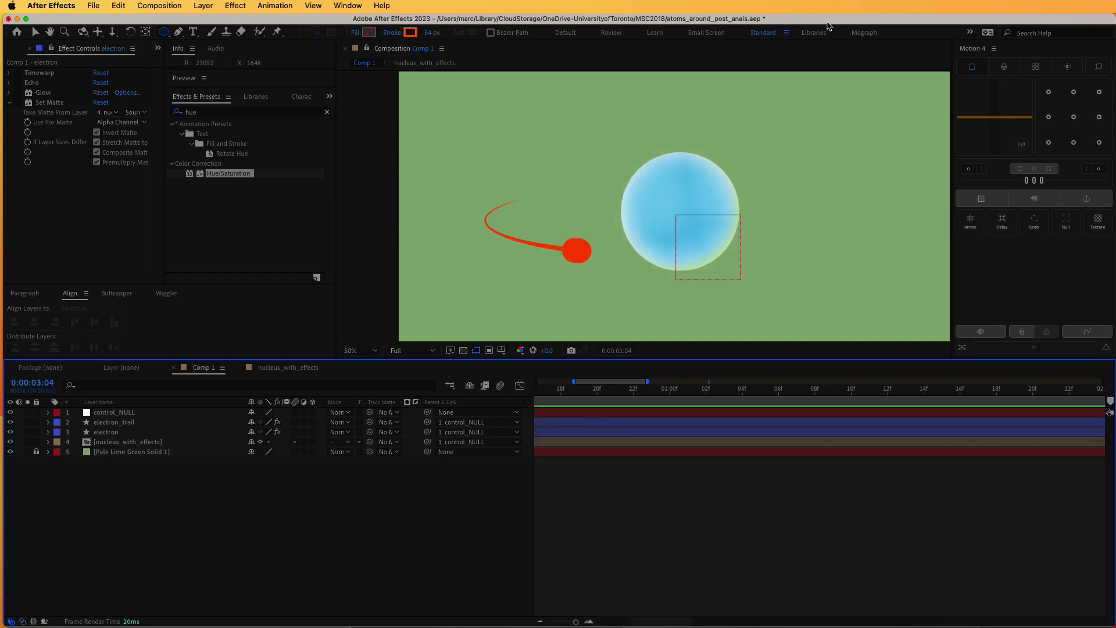
{"action": "left_click", "coordinate": [116, 412]}
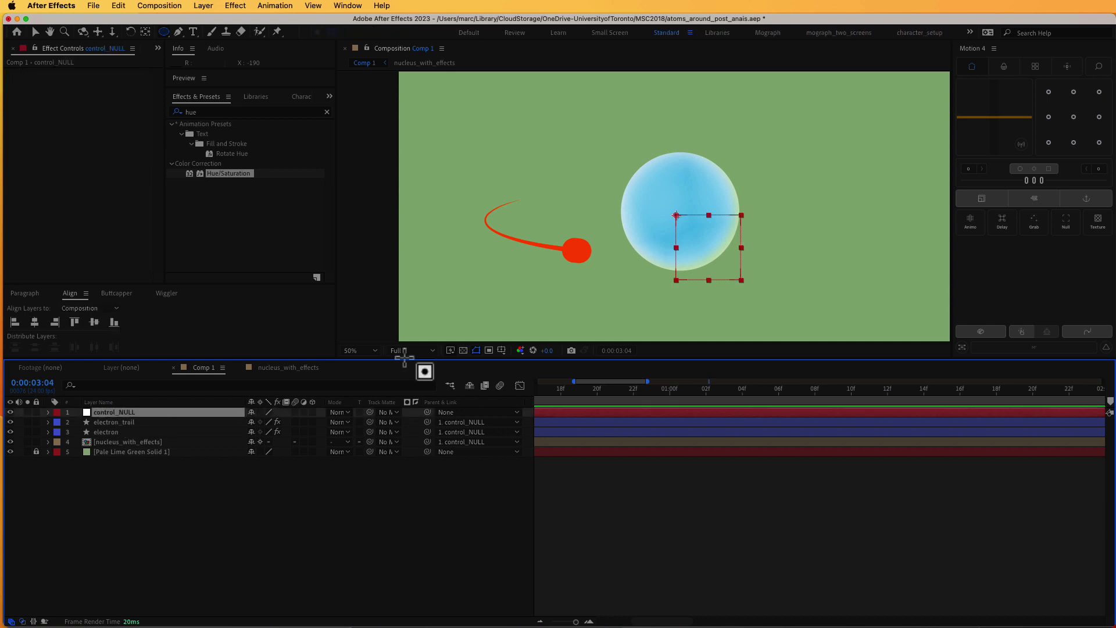
{"action": "key", "text": "v"}
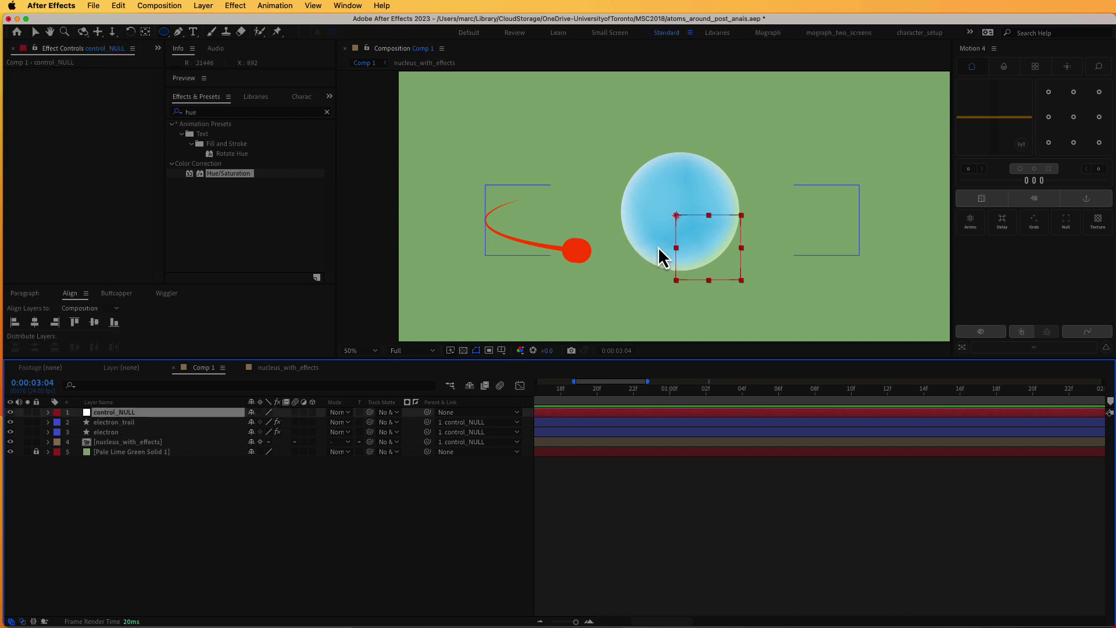
{"action": "mouse_move", "coordinate": [695, 270]}
{"action": "left_mouse_down"}
{"action": "mouse_move", "coordinate": [689, 201]}
{"action": "mouse_move", "coordinate": [735, 275]}
{"action": "mouse_move", "coordinate": [650, 249]}
{"action": "mouse_move", "coordinate": [695, 254]}
{"action": "mouse_move", "coordinate": [692, 264]}
{"action": "left_mouse_up"}
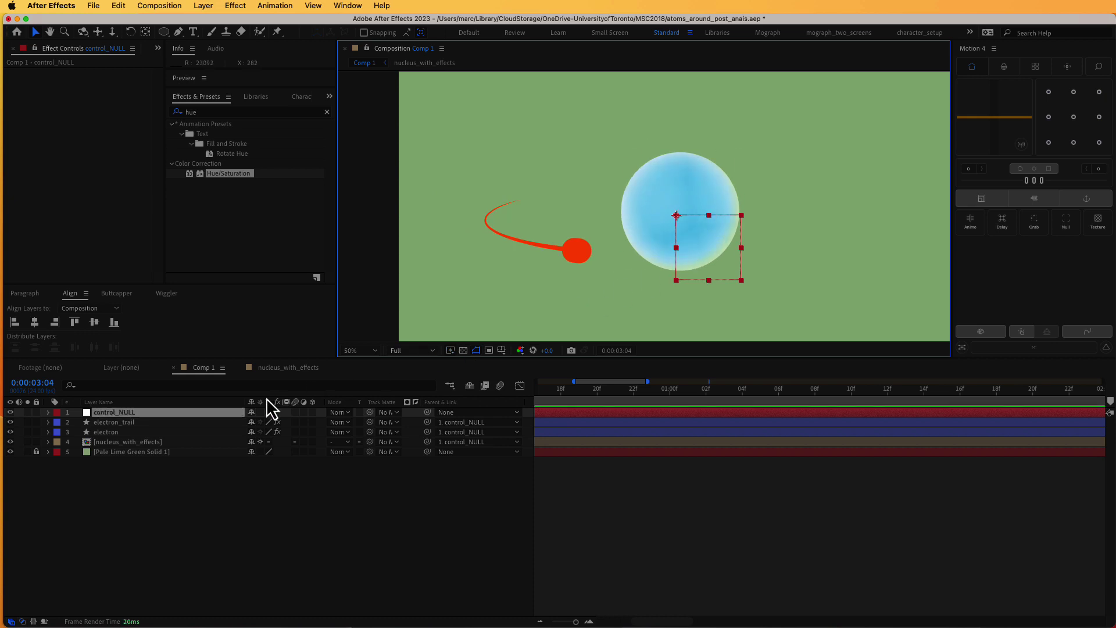
{"action": "left_click", "coordinate": [131, 432]}
{"action": "left_click", "coordinate": [133, 423]}
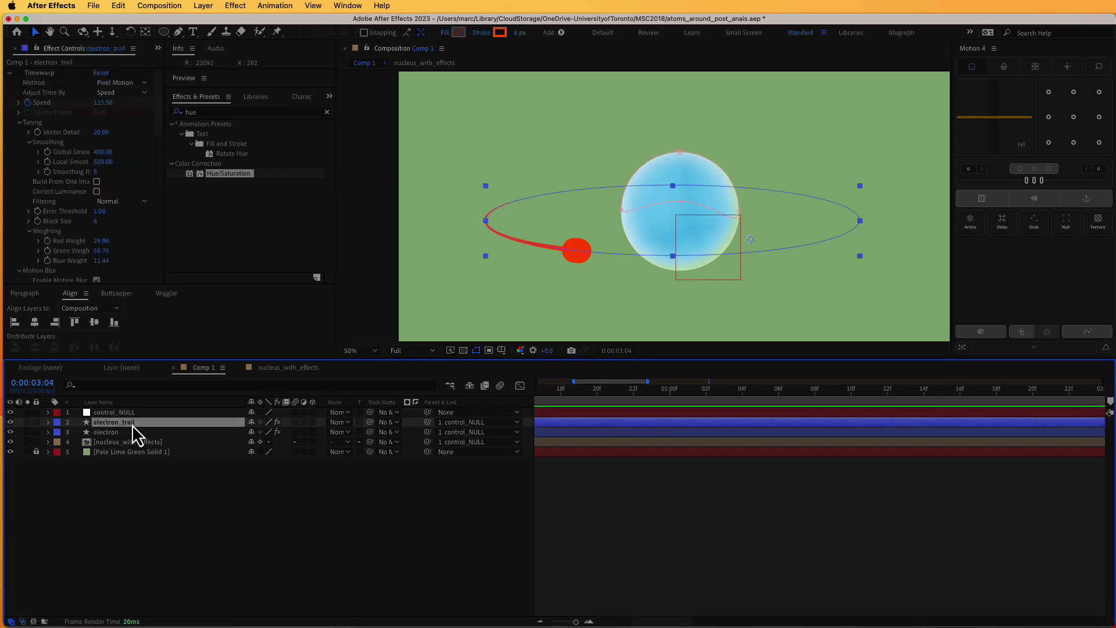
{"action": "left_click", "coordinate": [134, 433], "text": "shift"}
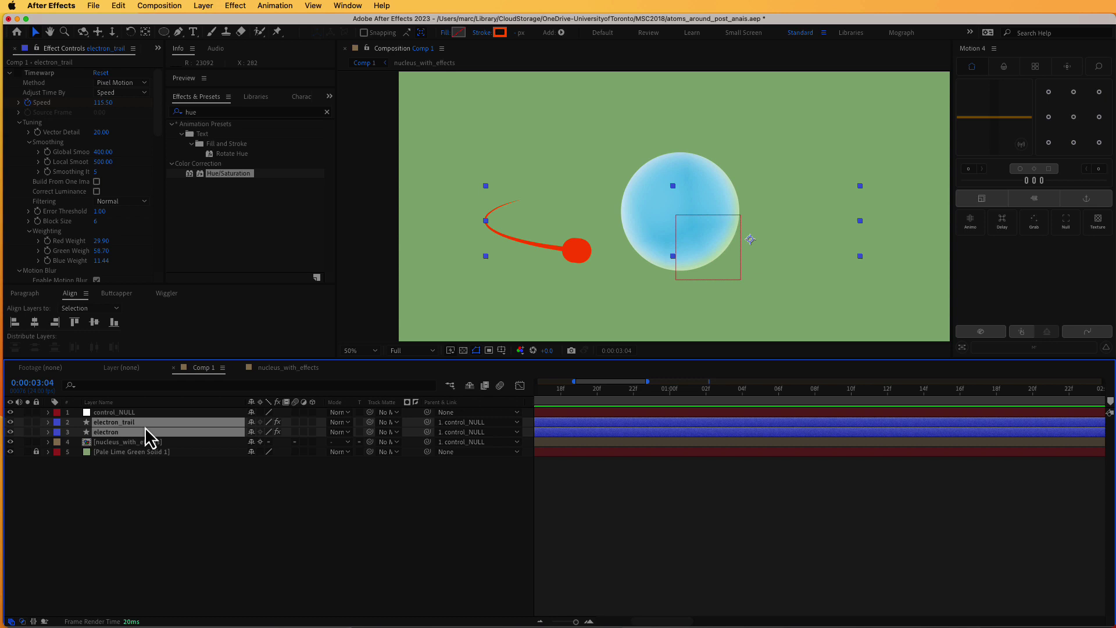
{"action": "left_click", "coordinate": [164, 505]}
{"action": "left_click", "coordinate": [144, 426]}
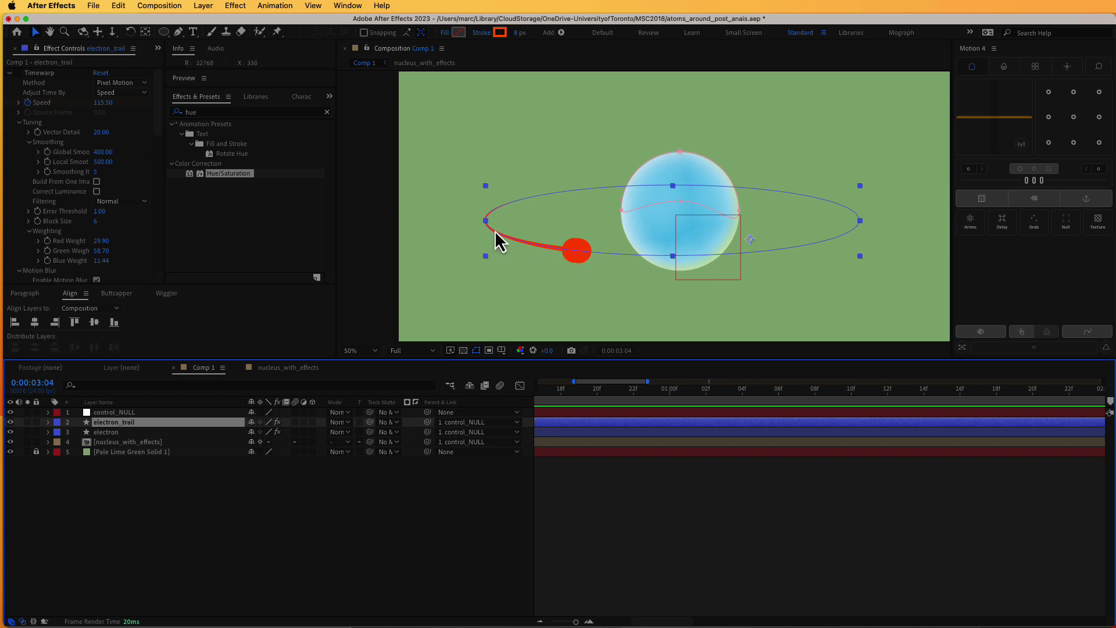
{"action": "key", "text": "super+Down"}
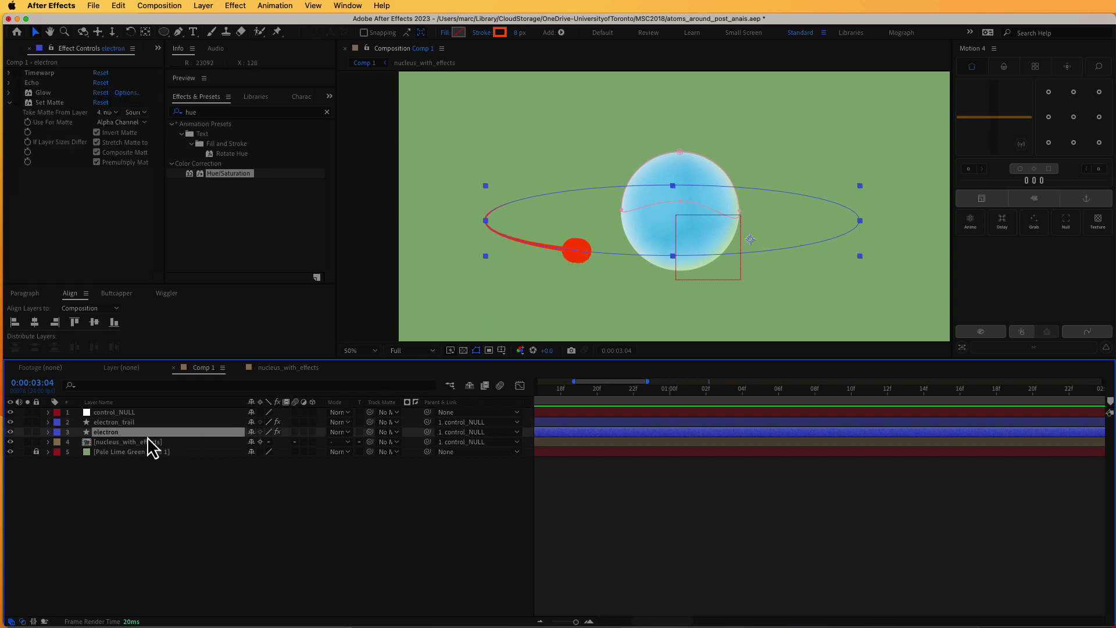
{"action": "left_click", "coordinate": [144, 424]}
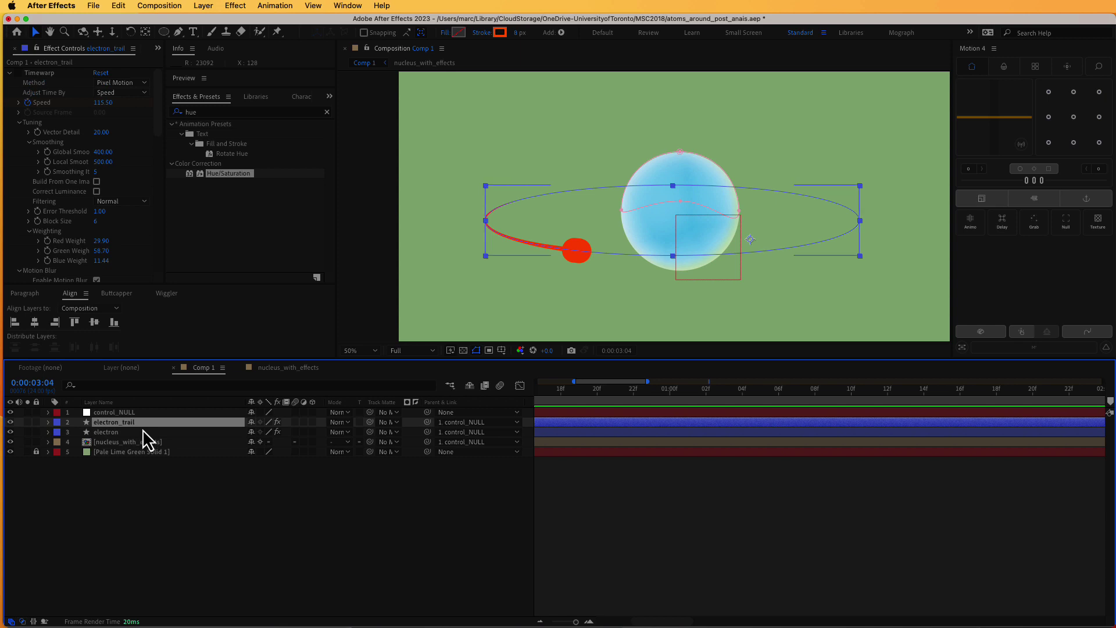
{"action": "left_click", "coordinate": [141, 432]}
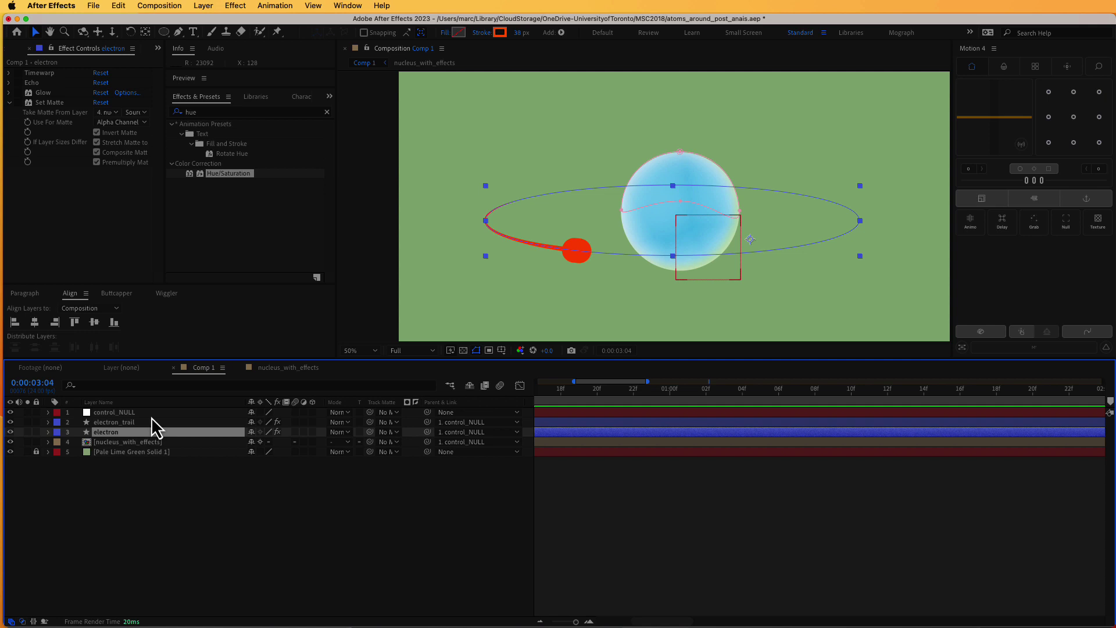
{"action": "left_click", "coordinate": [149, 442]}
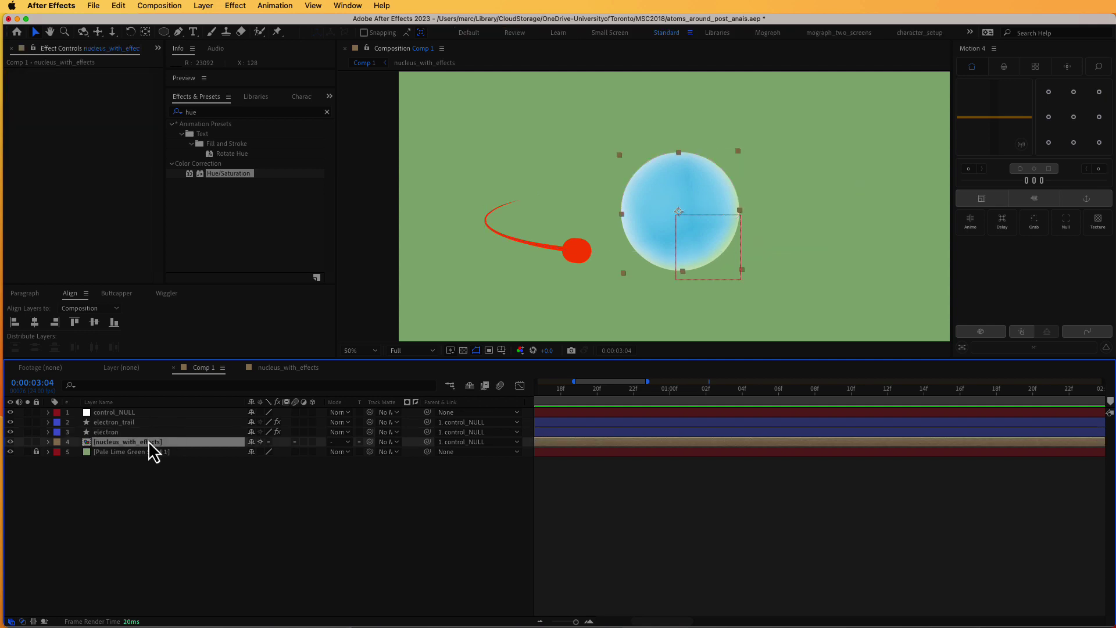
{"action": "double_click", "coordinate": [92, 447]}
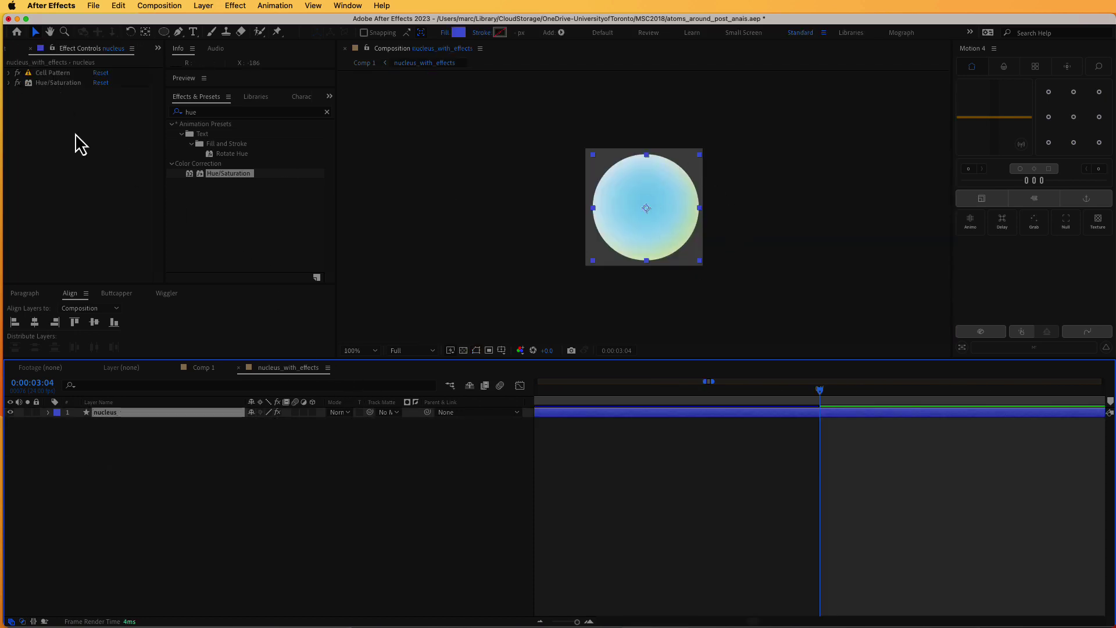
{"action": "left_click", "coordinate": [47, 81]}
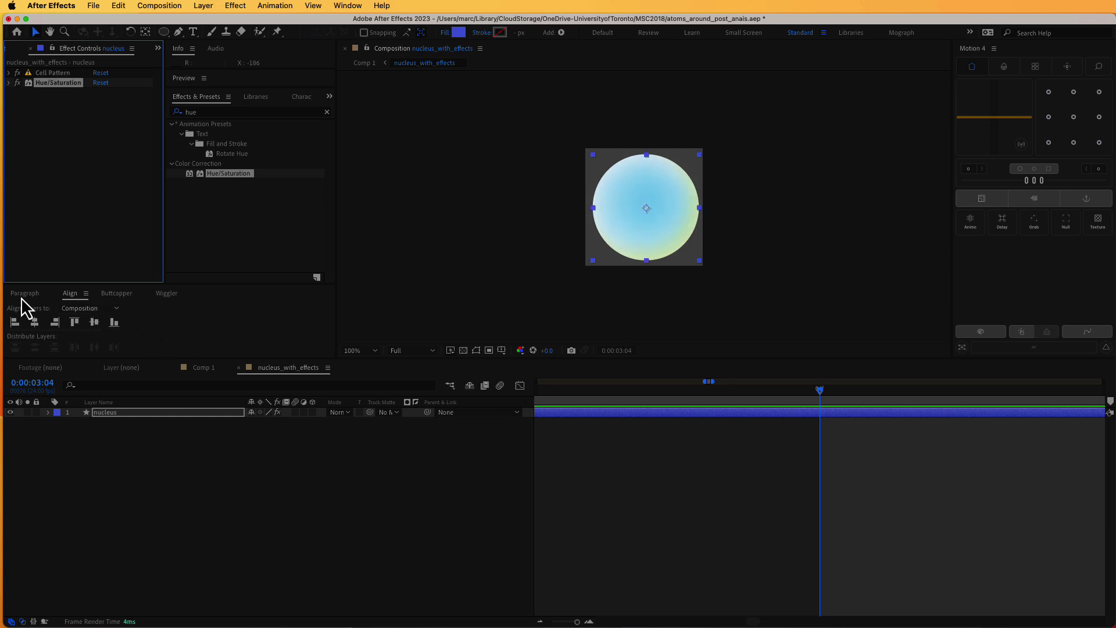
{"action": "left_click", "coordinate": [204, 367]}
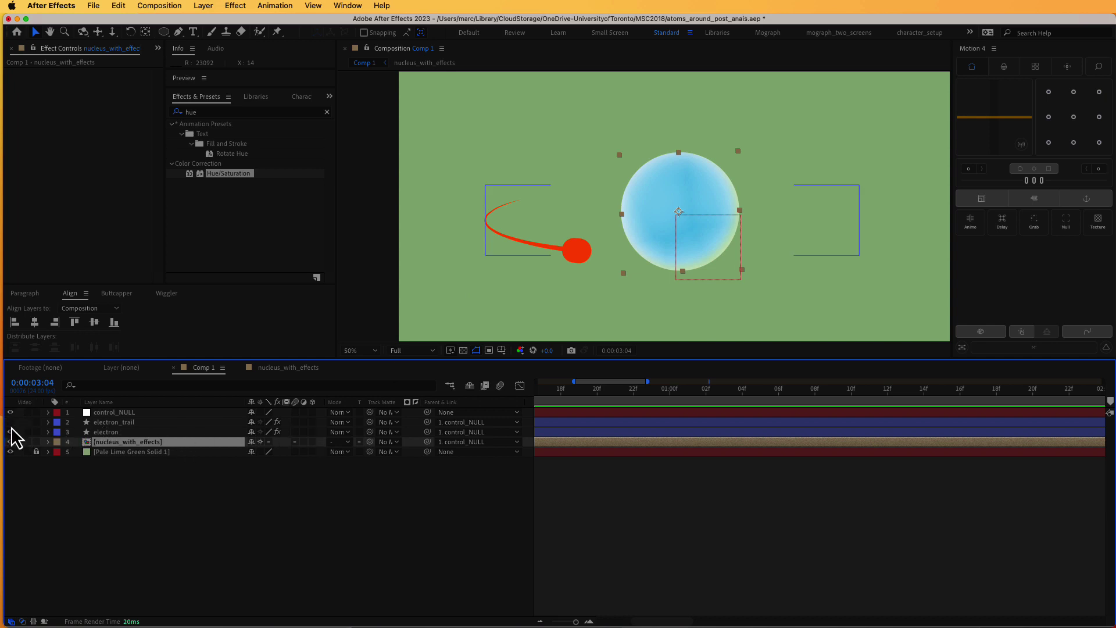
Hide electron and electron_trail, then draw a wide red ellipse over the nucleus and nudge it up
{"action": "left_click_drag", "start_coordinate": [11, 429], "coordinate": [11, 422]}
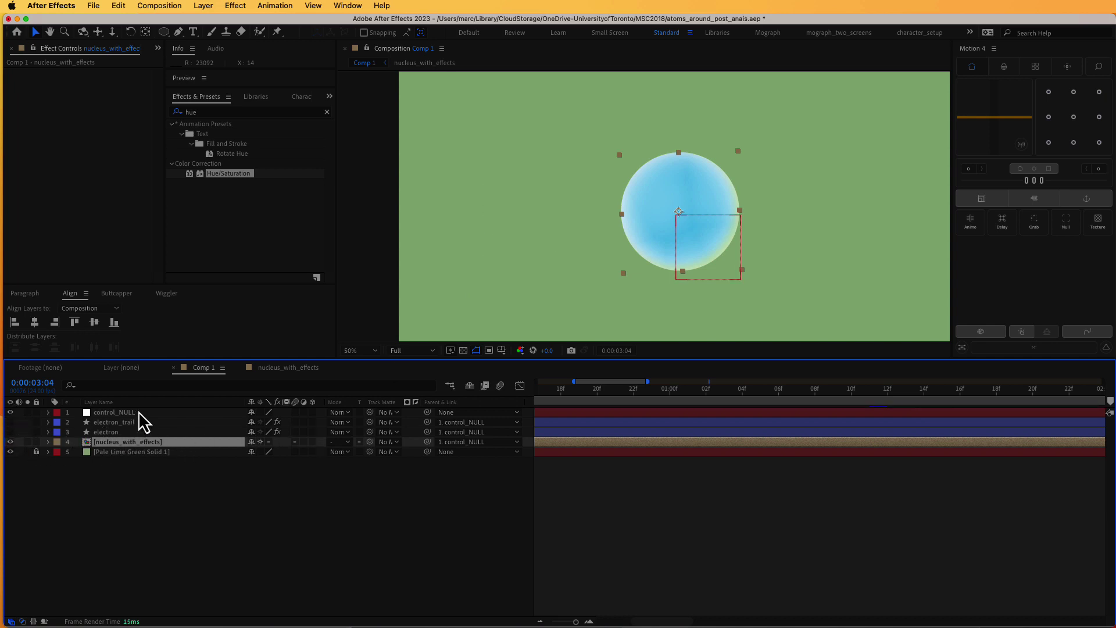
{"action": "left_click", "coordinate": [382, 290]}
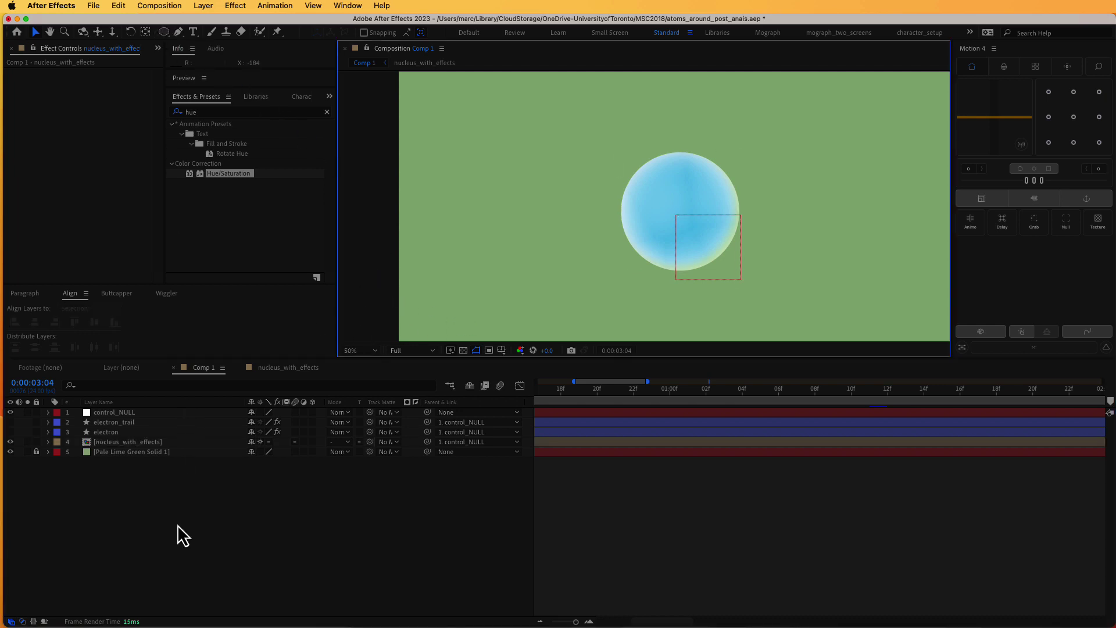
{"action": "left_click", "coordinate": [165, 33]}
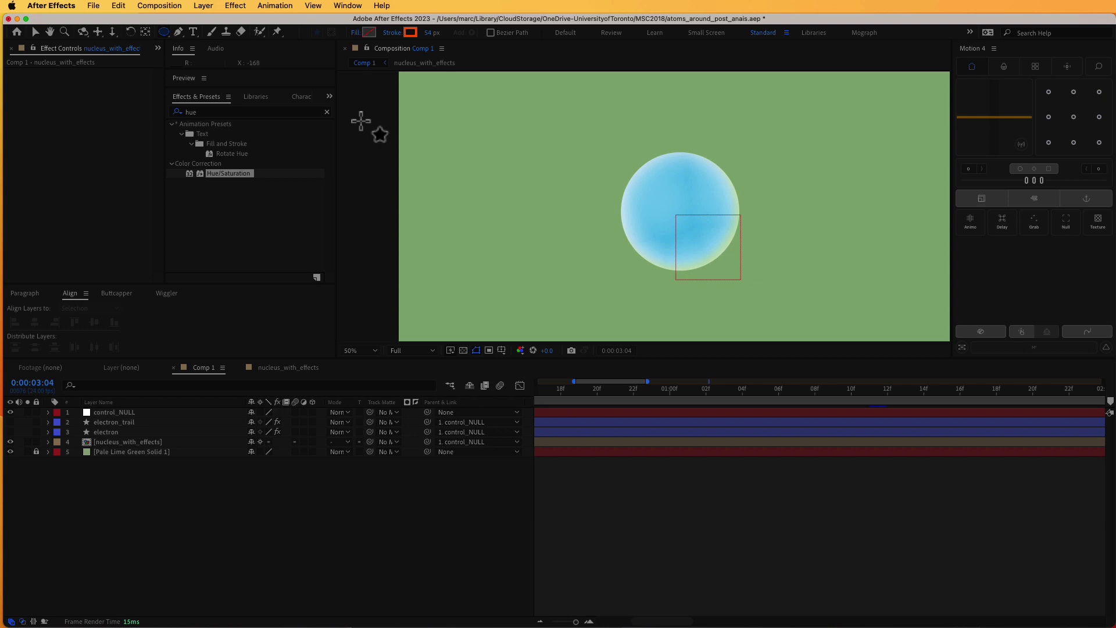
{"action": "mouse_move", "coordinate": [555, 216]}
{"action": "left_mouse_down"}
{"action": "mouse_move", "coordinate": [696, 241]}
{"action": "mouse_move", "coordinate": [823, 243]}
{"action": "mouse_move", "coordinate": [798, 243]}
{"action": "mouse_move", "coordinate": [796, 265]}
{"action": "left_mouse_up"}
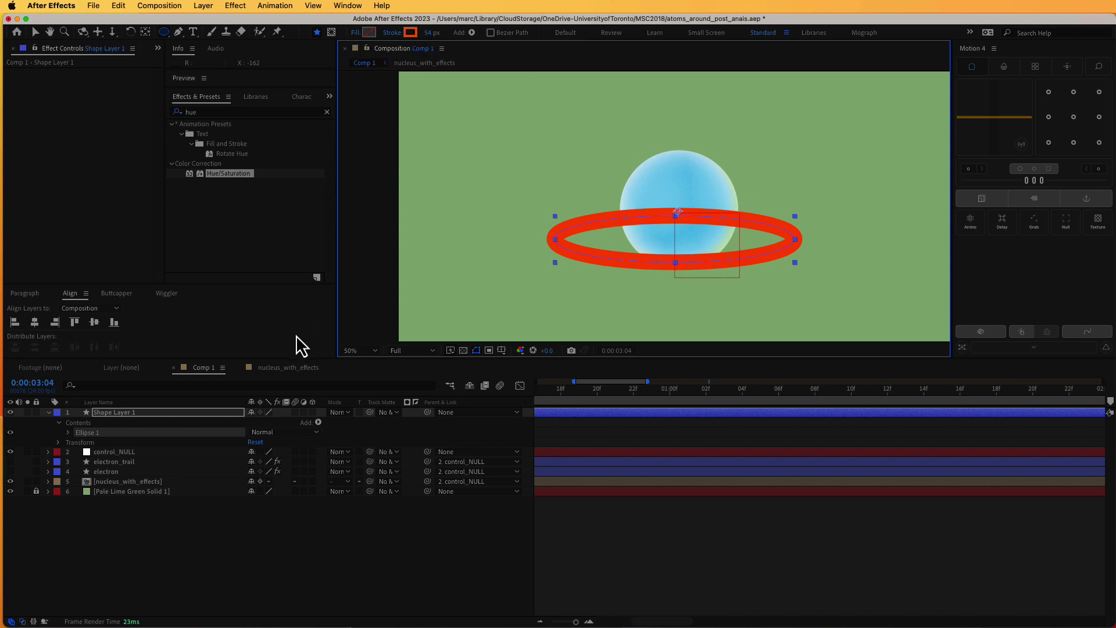
{"action": "key", "text": "v"}
{"action": "left_click_drag", "start_coordinate": [613, 256], "coordinate": [613, 235]}
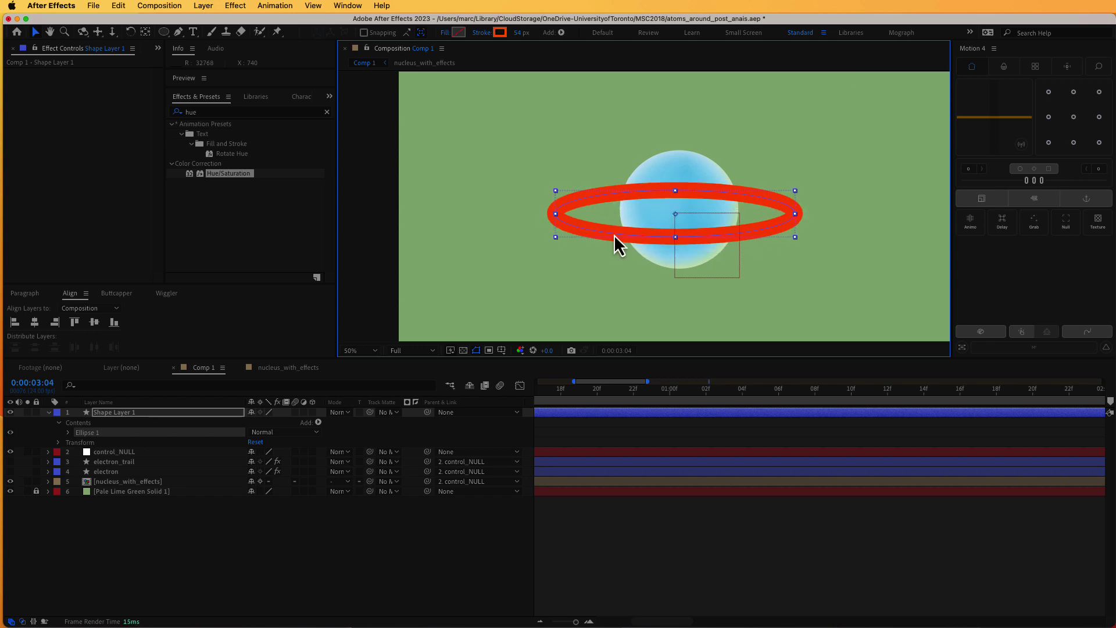
{"action": "left_click", "coordinate": [11, 413]}
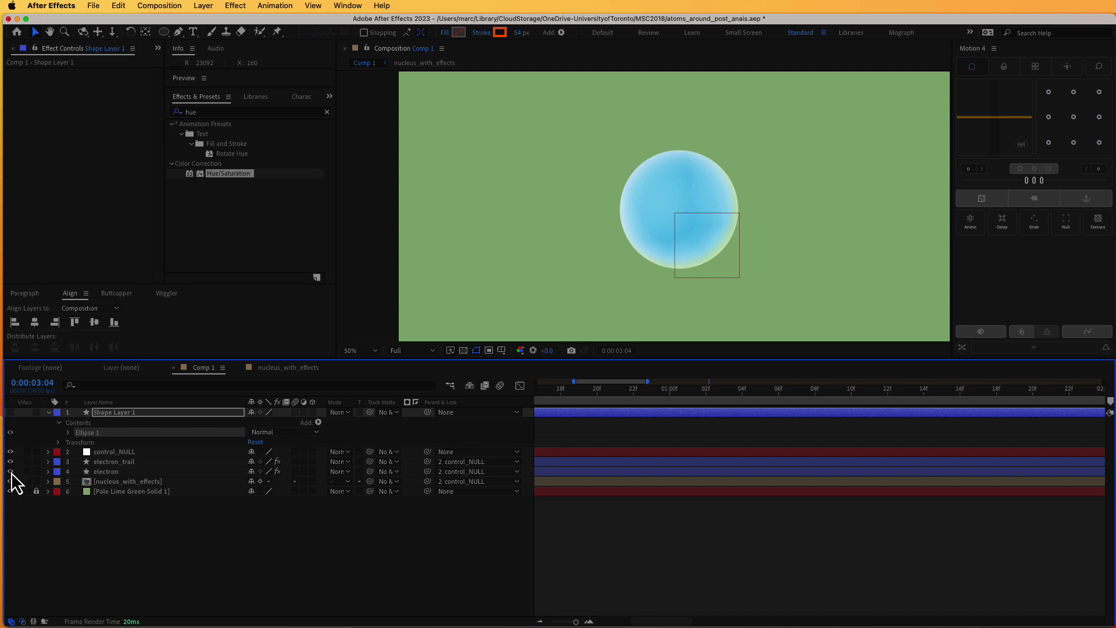
{"action": "left_click", "coordinate": [10, 471]}
{"action": "key", "text": "space"}
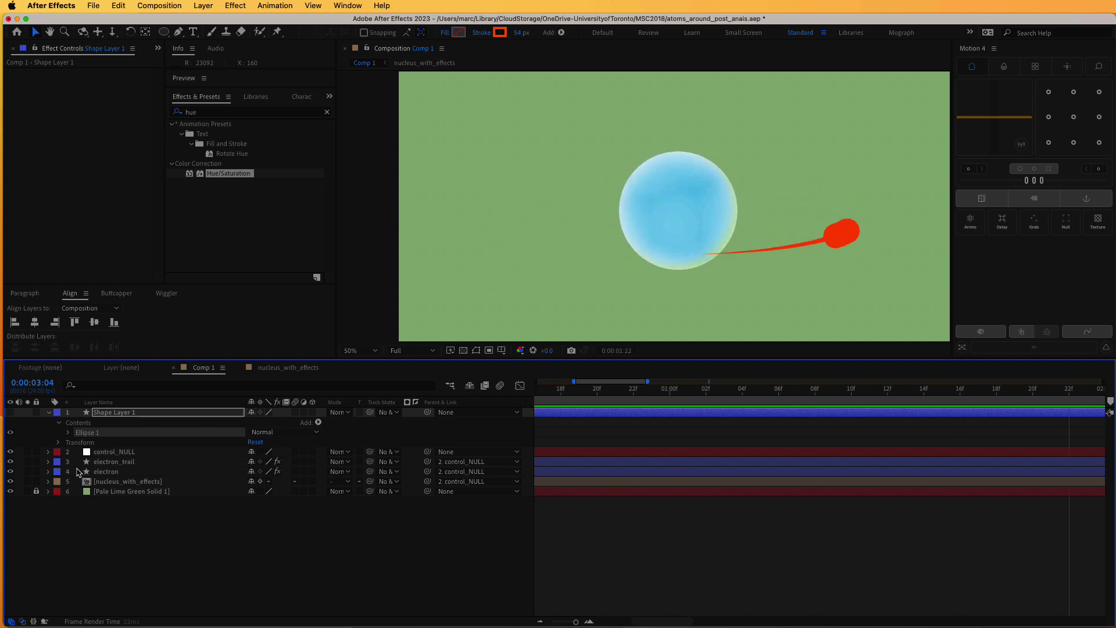
{"action": "key", "text": "space"}
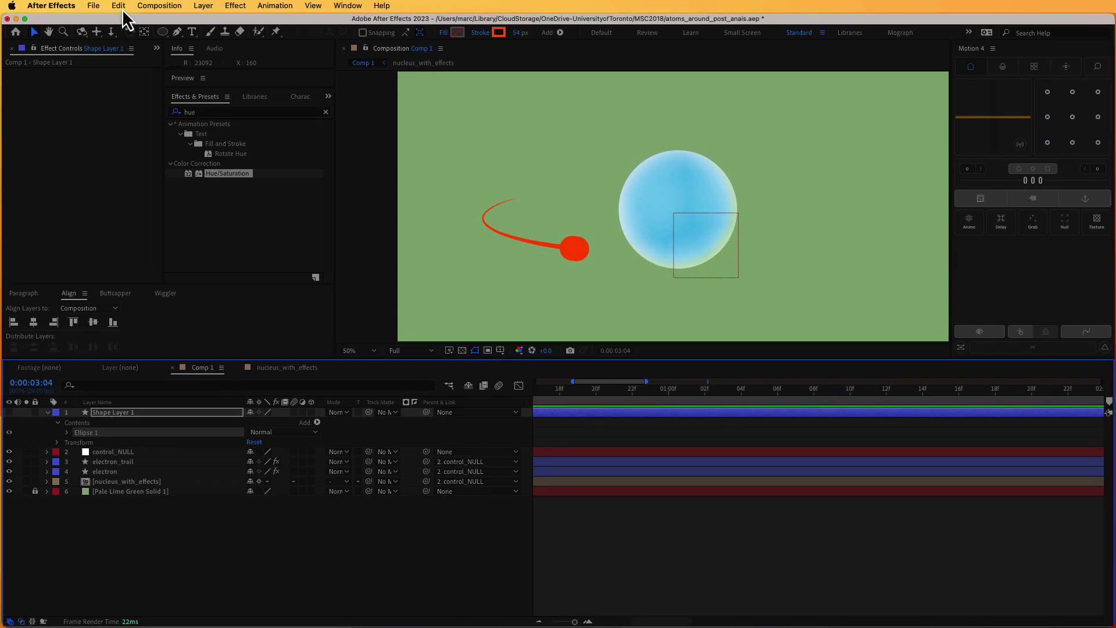
{"action": "left_click", "coordinate": [10, 462]}
{"action": "left_click", "coordinate": [8, 471]}
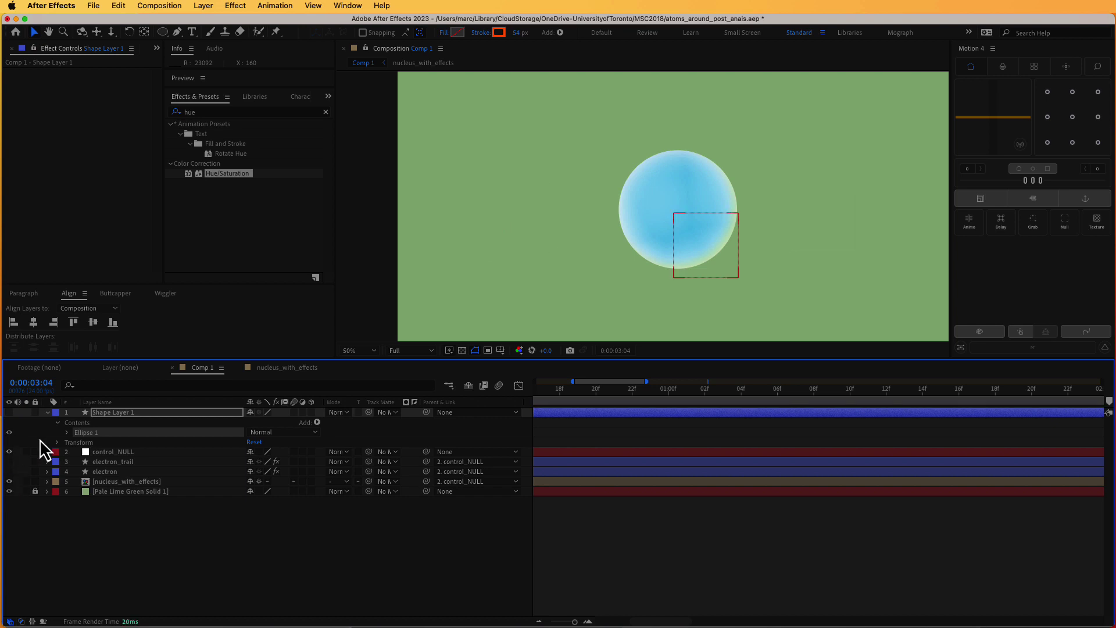
{"action": "left_click", "coordinate": [9, 412]}
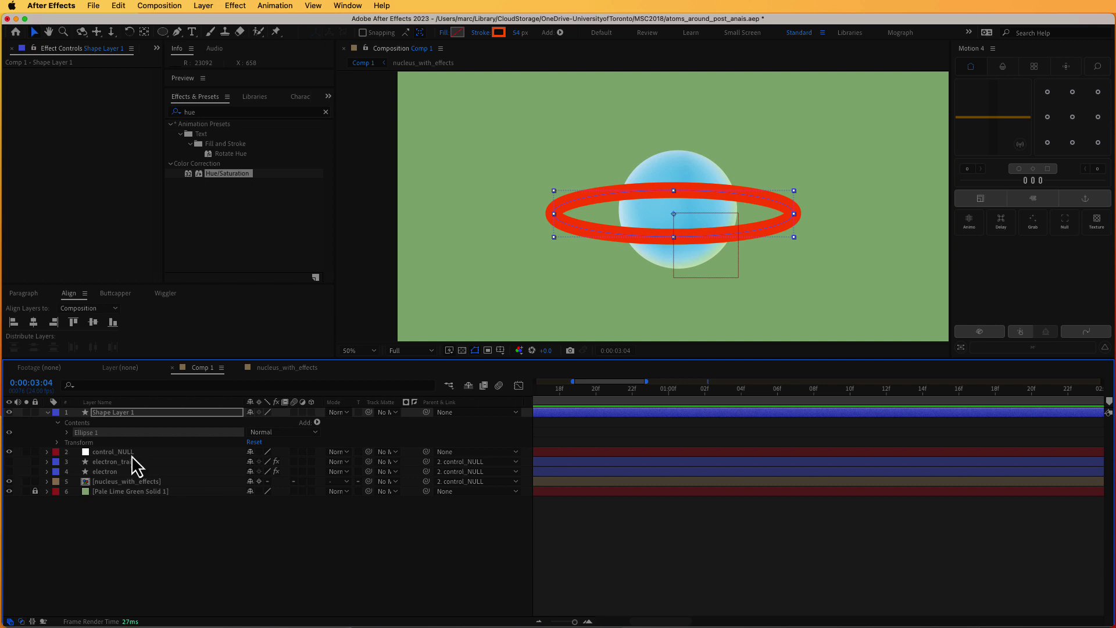
Rename Shape Layer 1 to 'electron_demo'
{"action": "left_click", "coordinate": [103, 414]}
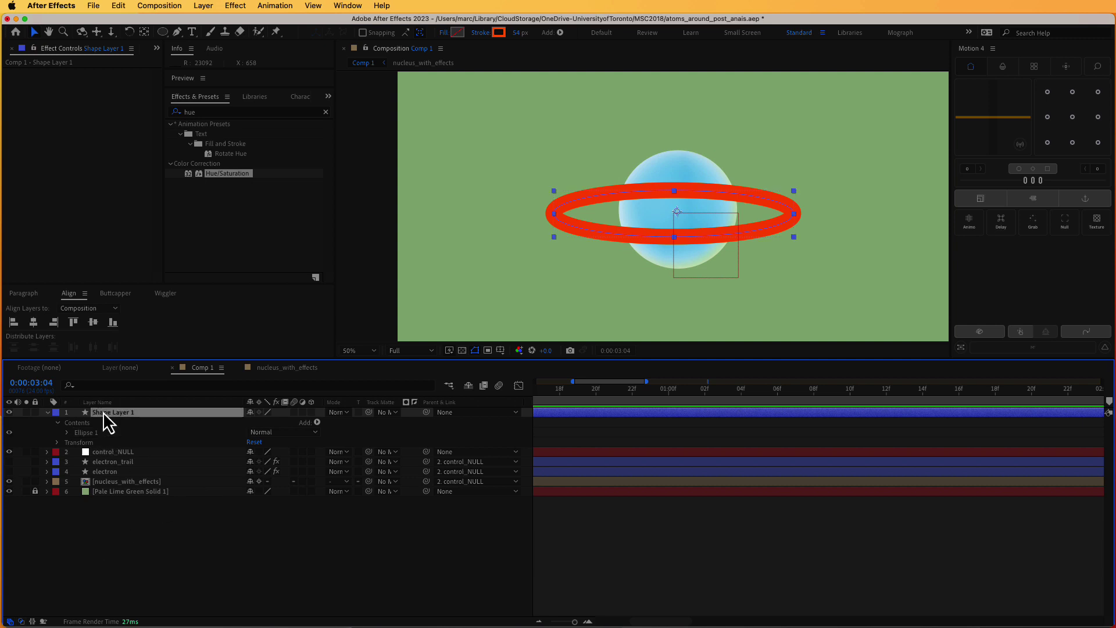
{"action": "key", "text": "Return"}
{"action": "type", "text": "elect"}
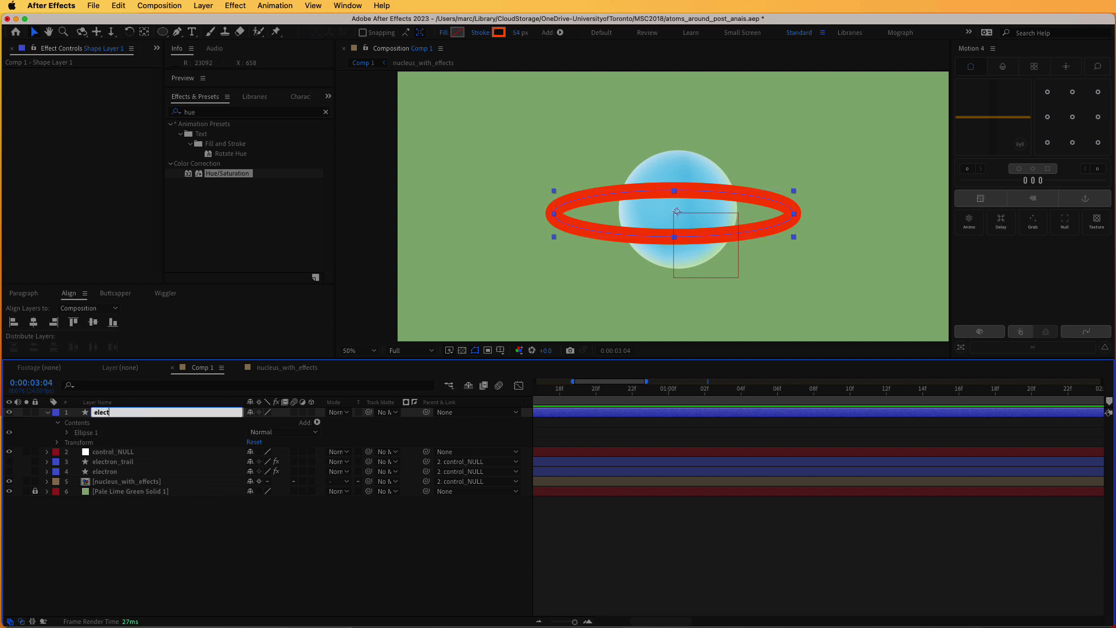
{"action": "type", "text": "ron_demo"}
{"action": "key", "text": "Return"}
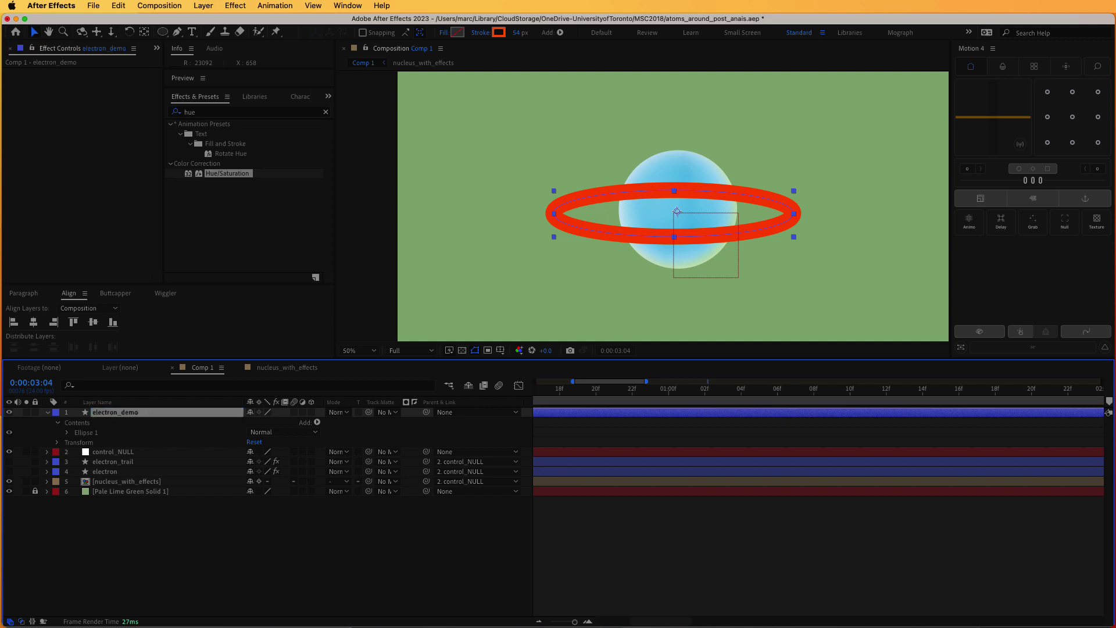
Add Trim Paths to electron_demo's contents and set its End to 0.2%
{"action": "left_click", "coordinate": [99, 423]}
{"action": "left_click", "coordinate": [317, 423]}
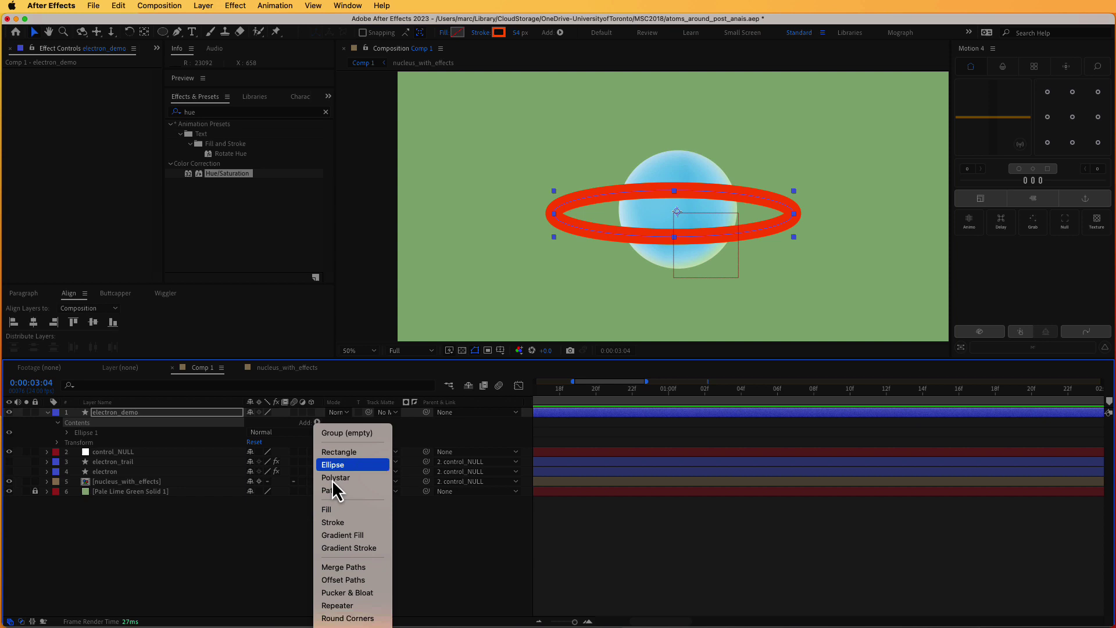
{"action": "left_click", "coordinate": [352, 625]}
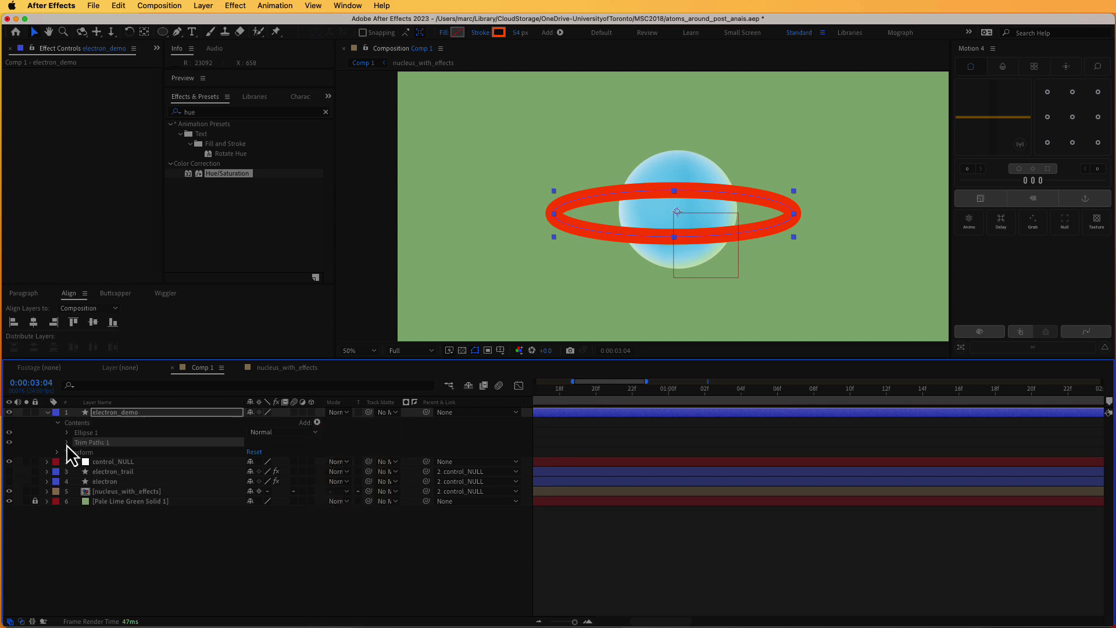
{"action": "left_click", "coordinate": [67, 442]}
{"action": "left_click_drag", "start_coordinate": [256, 462], "coordinate": [209, 471]}
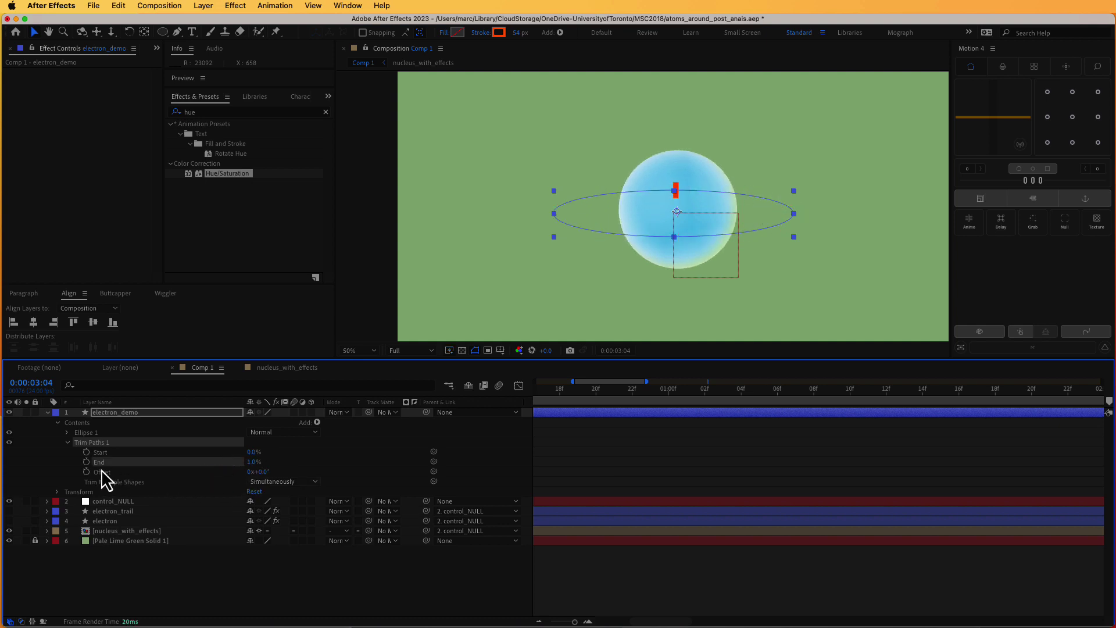
{"action": "left_click", "coordinate": [253, 462]}
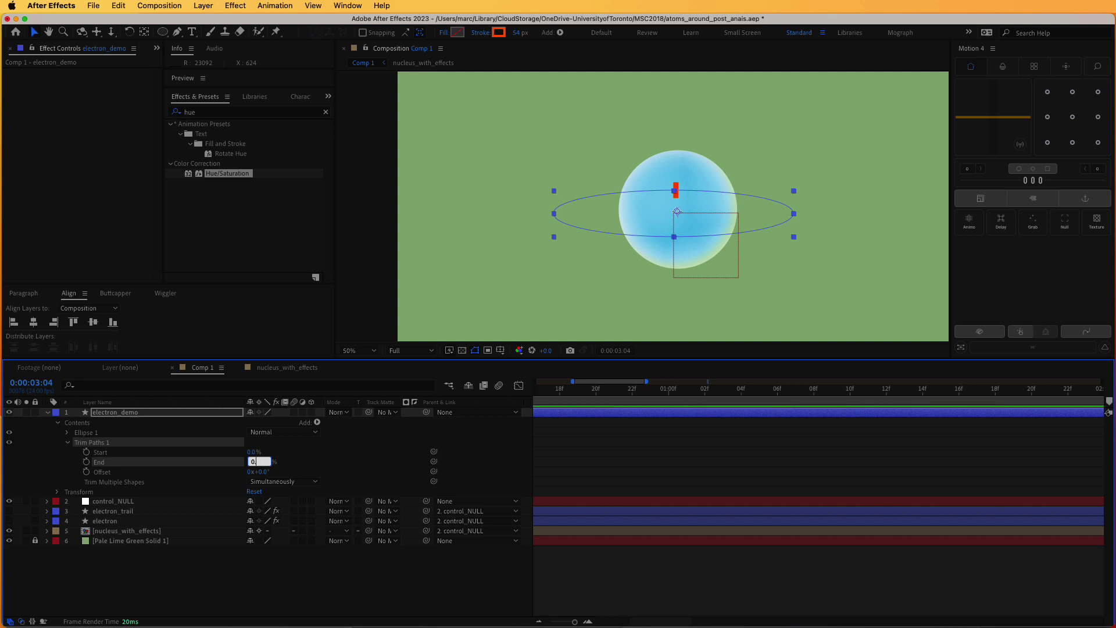
{"action": "key", "text": "Return"}
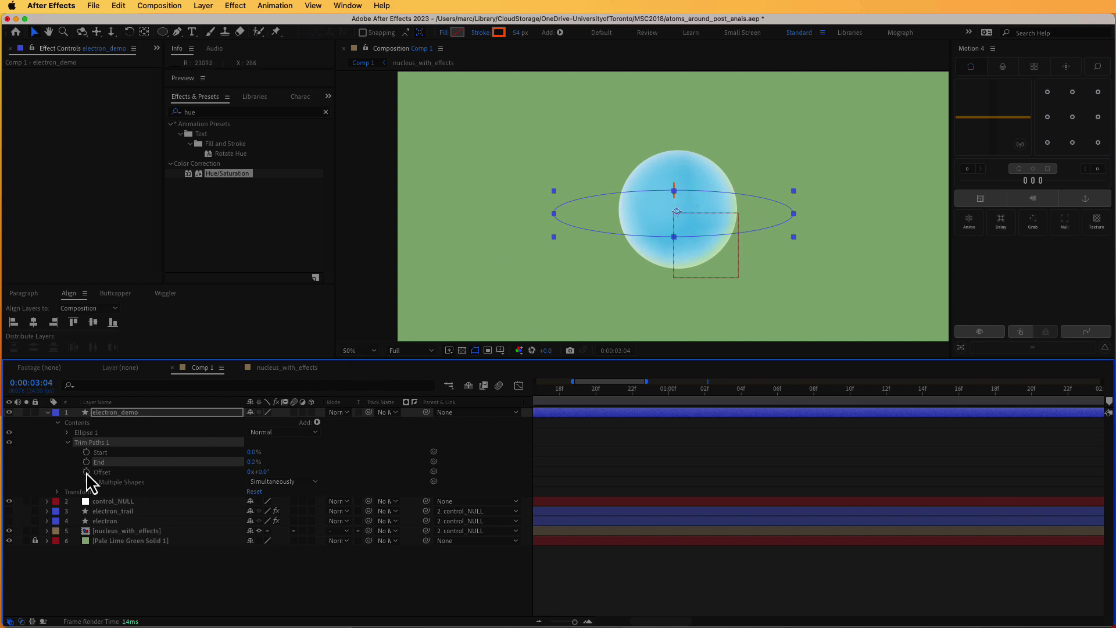
Set the electron_demo stroke's Line Cap to Round Cap and slide Trim Offset to about -117°
{"action": "left_click", "coordinate": [66, 432]}
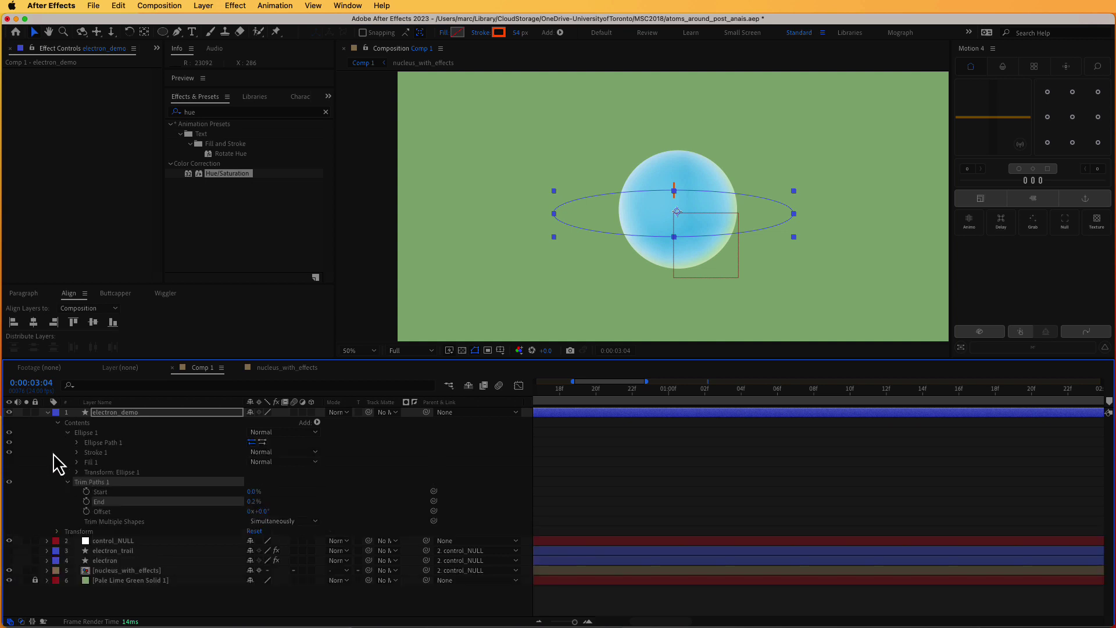
{"action": "left_click", "coordinate": [77, 453]}
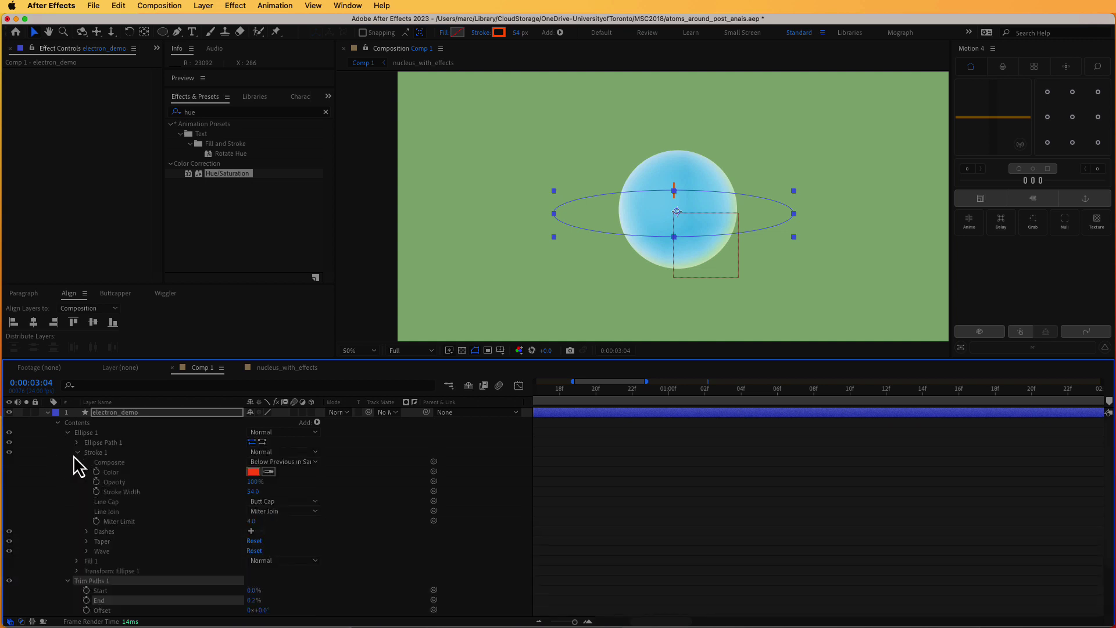
{"action": "left_click", "coordinate": [118, 503]}
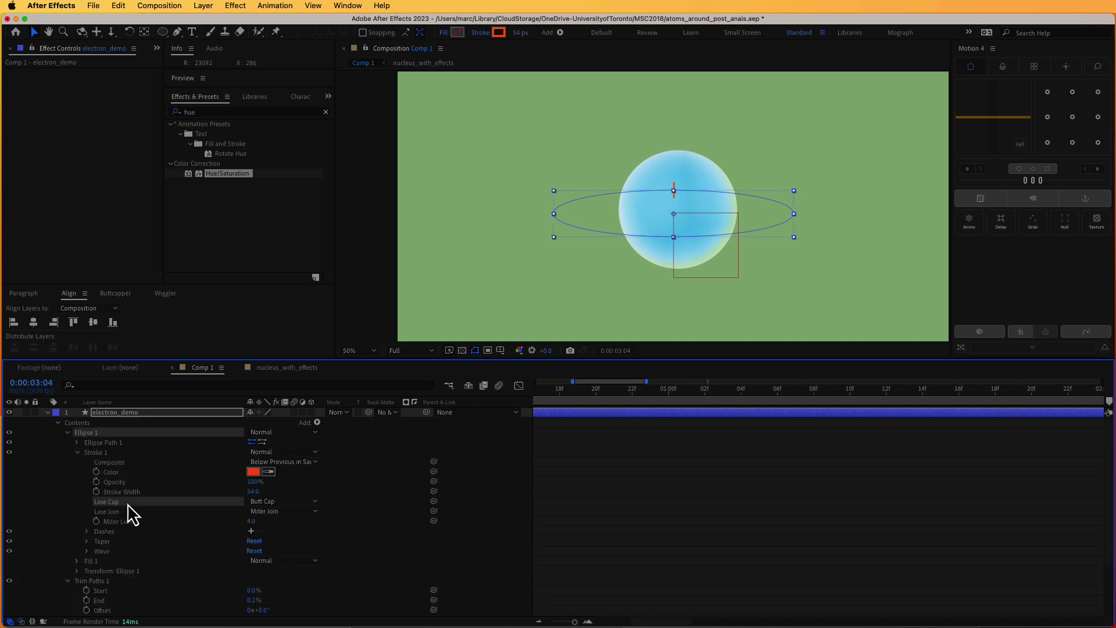
{"action": "left_click", "coordinate": [267, 503]}
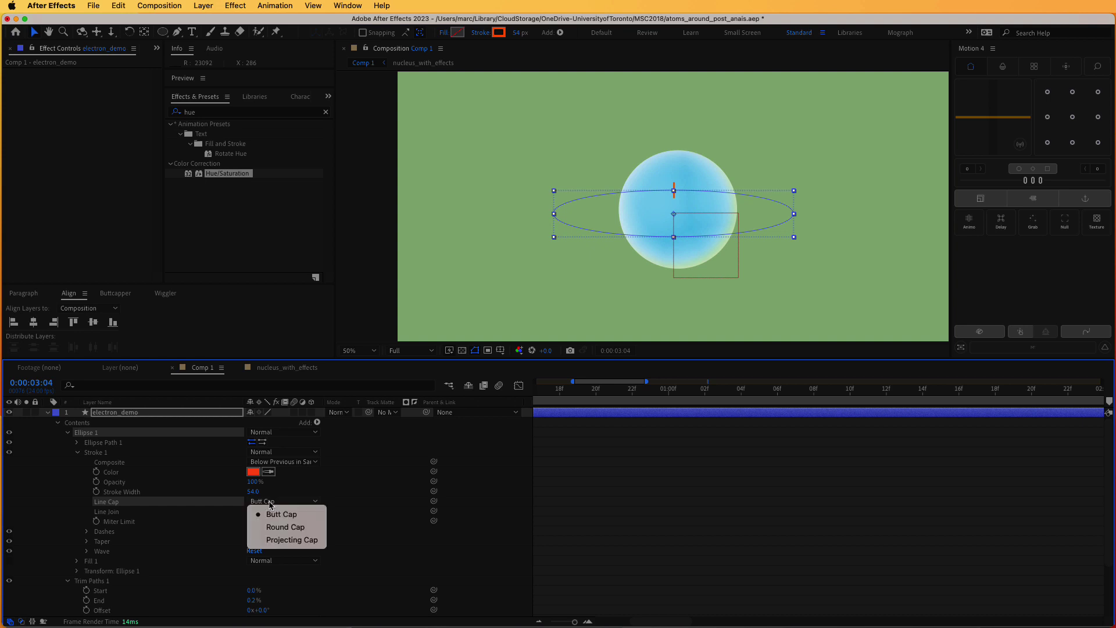
{"action": "left_click", "coordinate": [294, 527]}
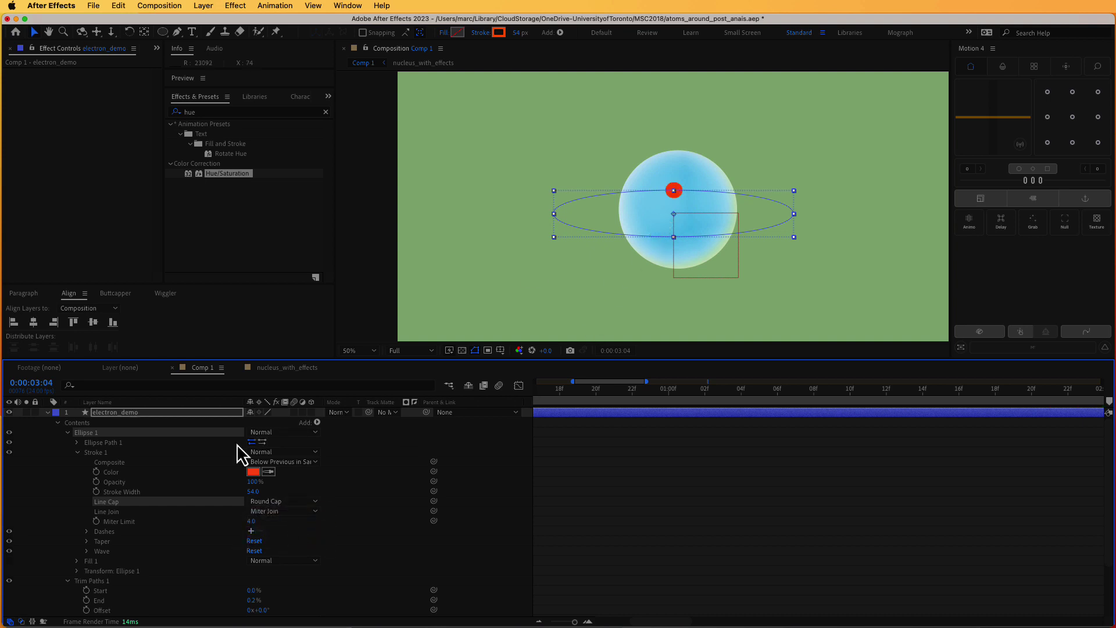
{"action": "left_click", "coordinate": [77, 453]}
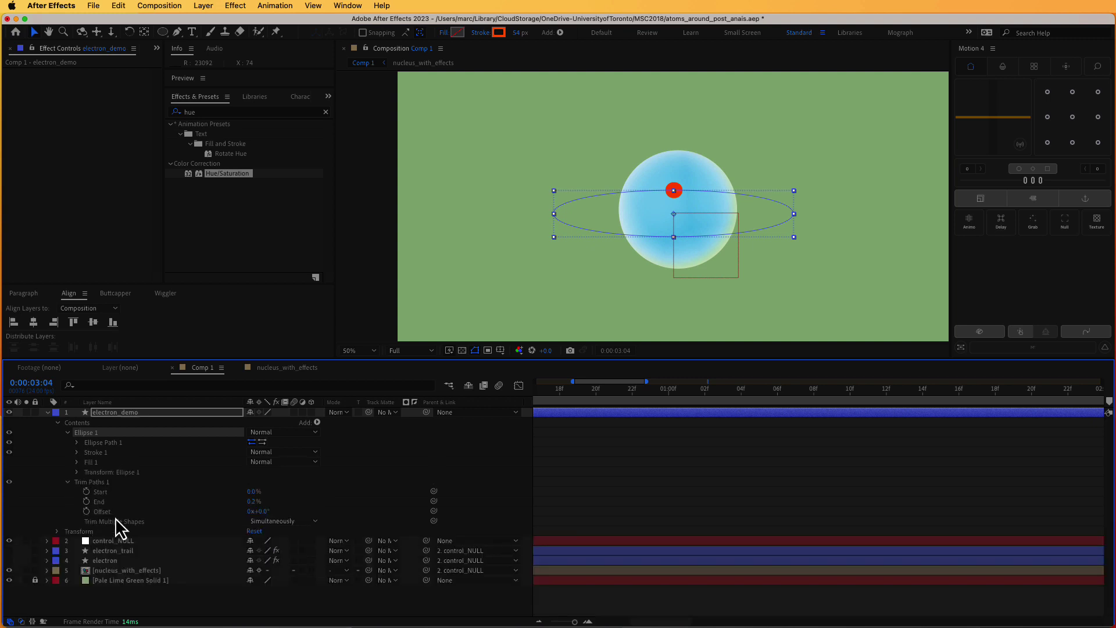
{"action": "left_click_drag", "start_coordinate": [260, 512], "coordinate": [86, 520]}
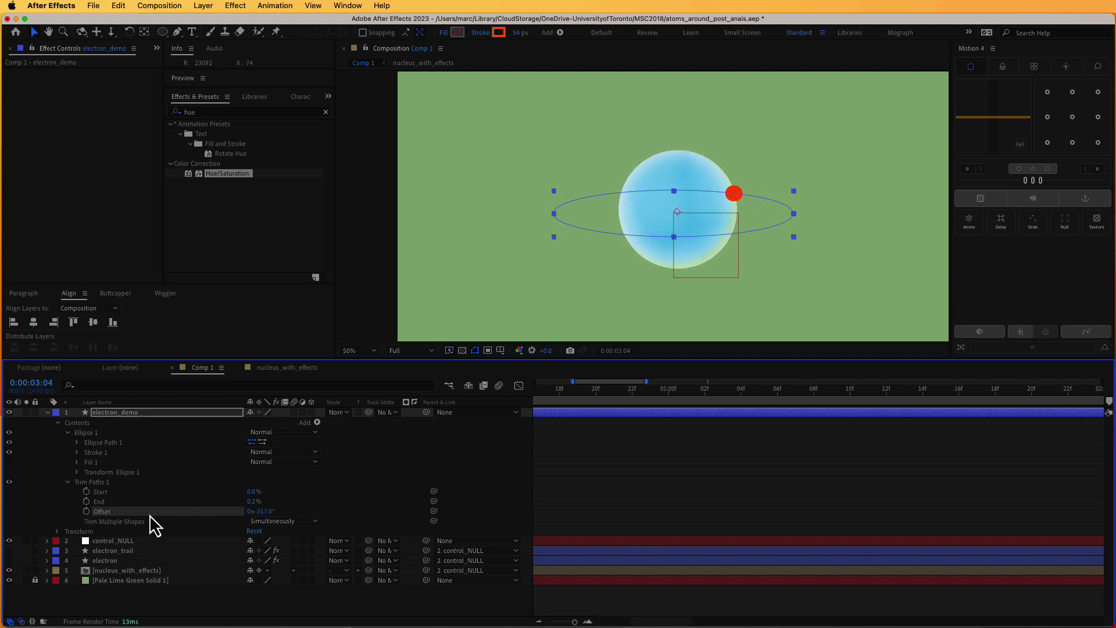
Reset Trim Offset to 0° and set its first keyframe at frame 0
{"action": "left_click", "coordinate": [263, 512]}
{"action": "type", "text": "0"}
{"action": "key", "text": "Return"}
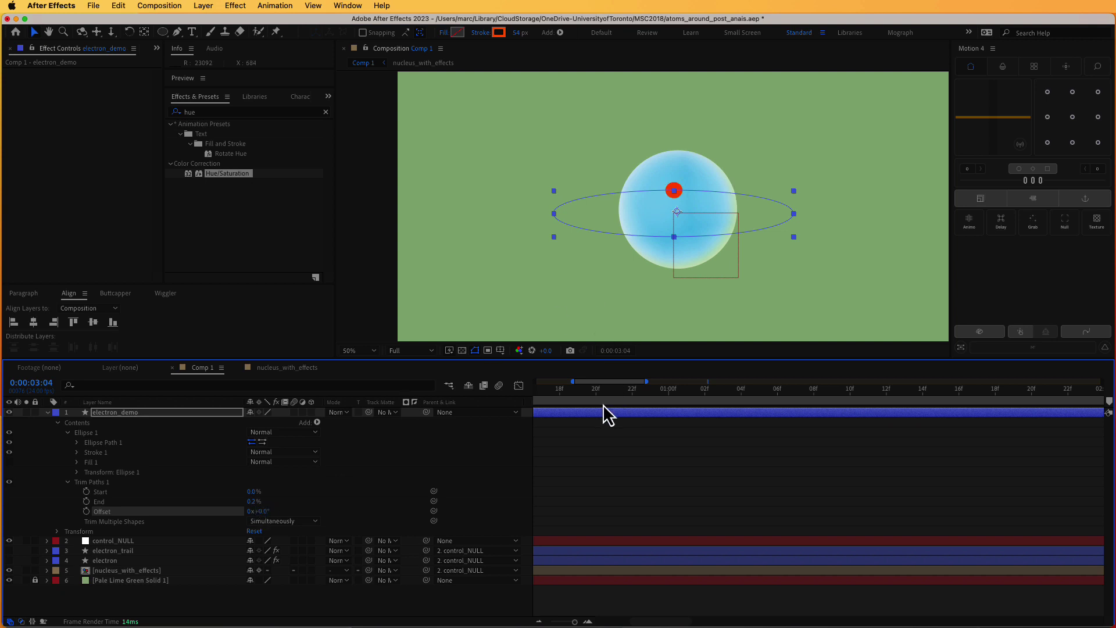
{"action": "key", "text": "Home"}
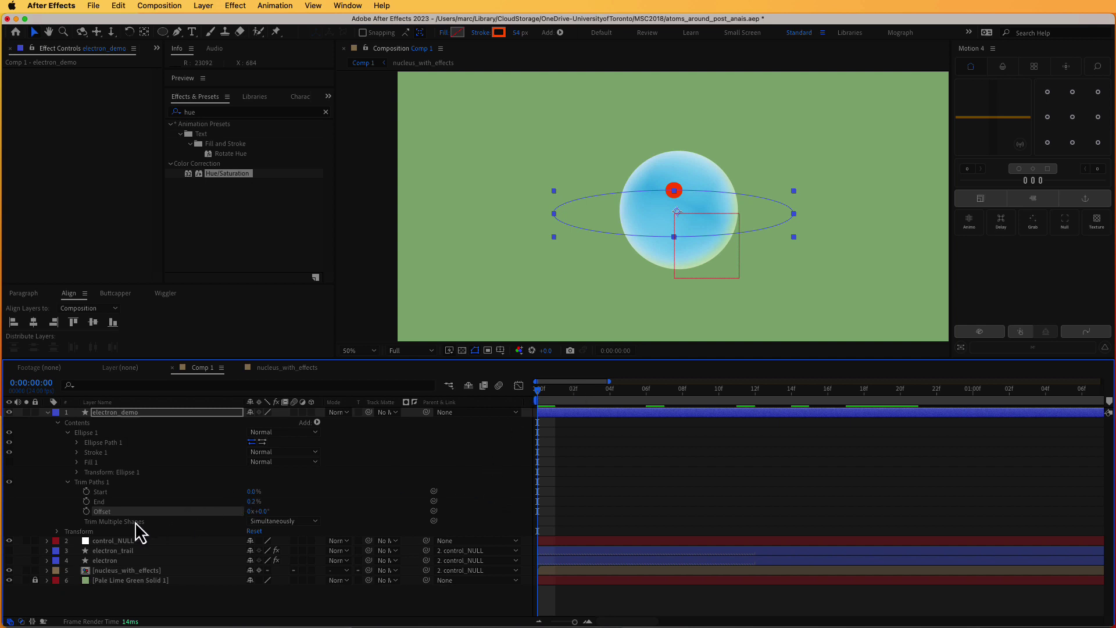
{"action": "left_click", "coordinate": [86, 511]}
Keyframe Trim Offset to -1x+0.0° at 0:00:01:00 for one full reverse revolution
{"action": "left_click_drag", "start_coordinate": [574, 621], "coordinate": [560, 622]}
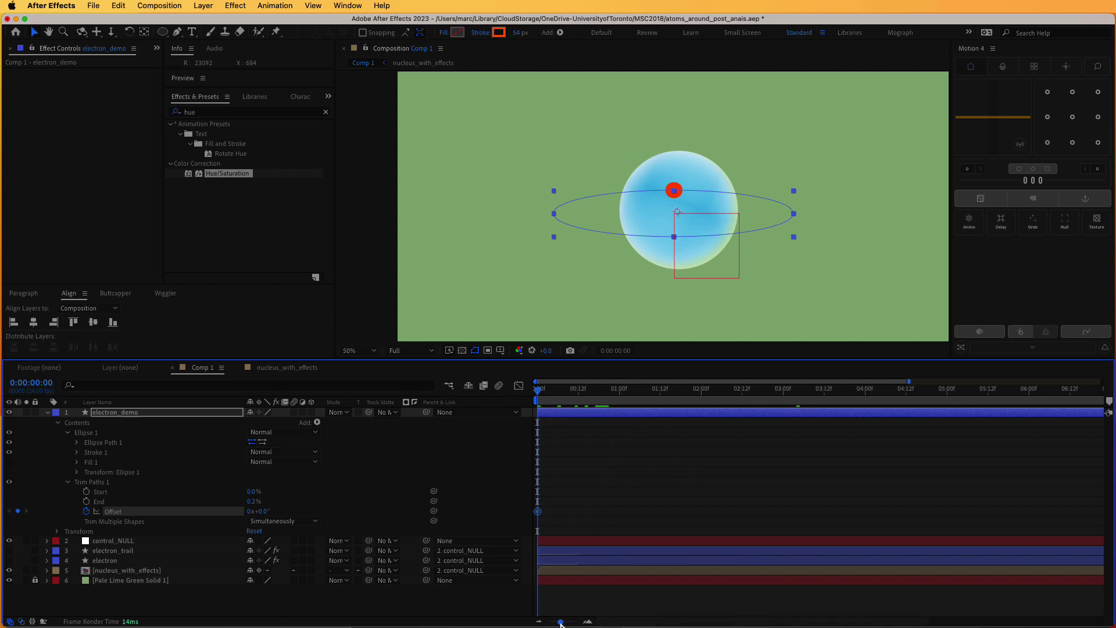
{"action": "left_click_drag", "start_coordinate": [539, 392], "coordinate": [620, 401]}
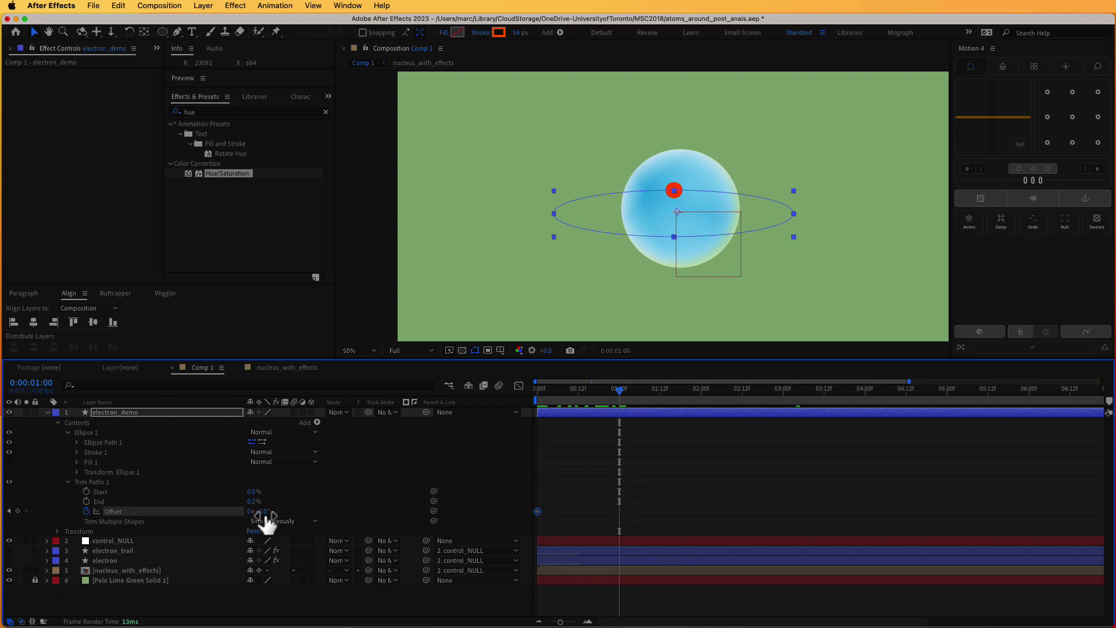
{"action": "left_click", "coordinate": [252, 512]}
{"action": "type", "text": "-1"}
{"action": "key", "text": "Return"}
Preview the one-second orbit and view the Offset keyframes in the Graph Editor
{"action": "key", "text": "space"}
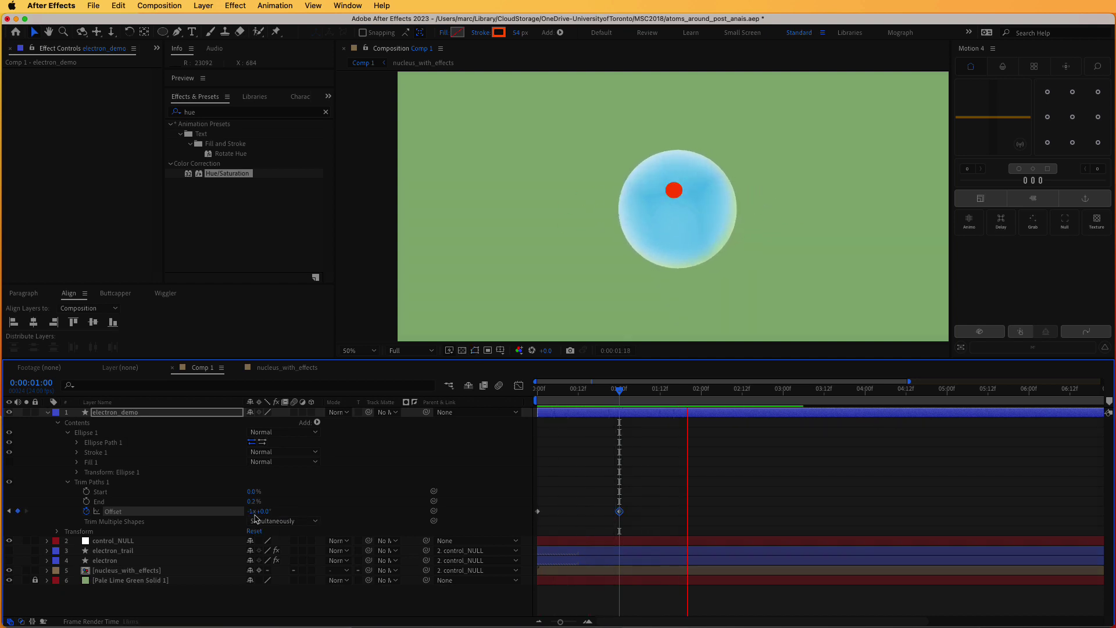
{"action": "key", "text": "space"}
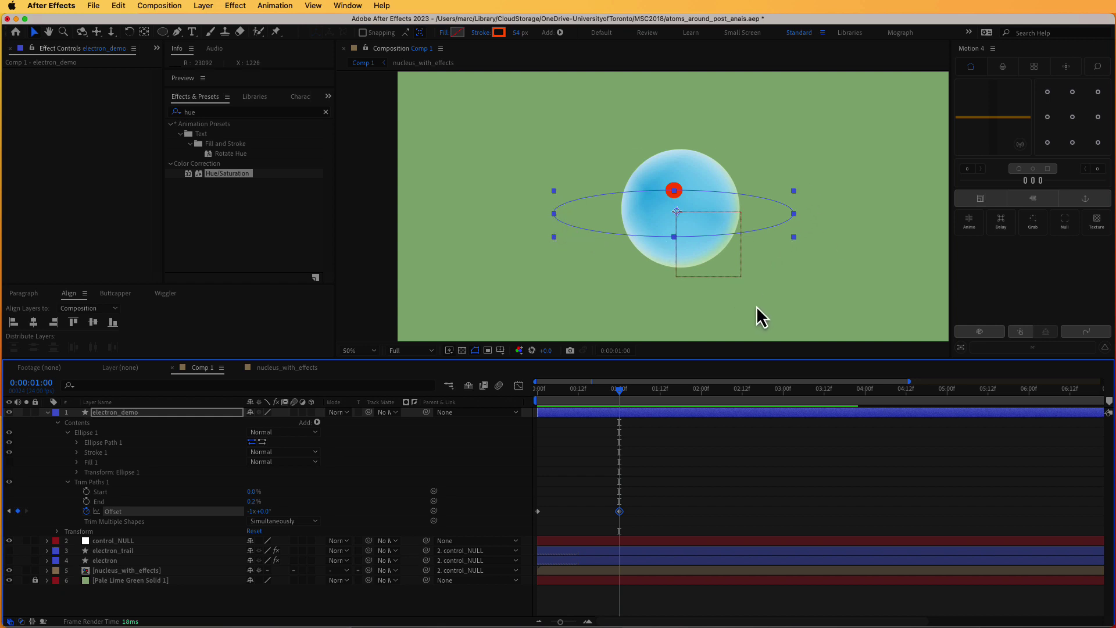
{"action": "left_click_drag", "start_coordinate": [651, 504], "coordinate": [533, 526]}
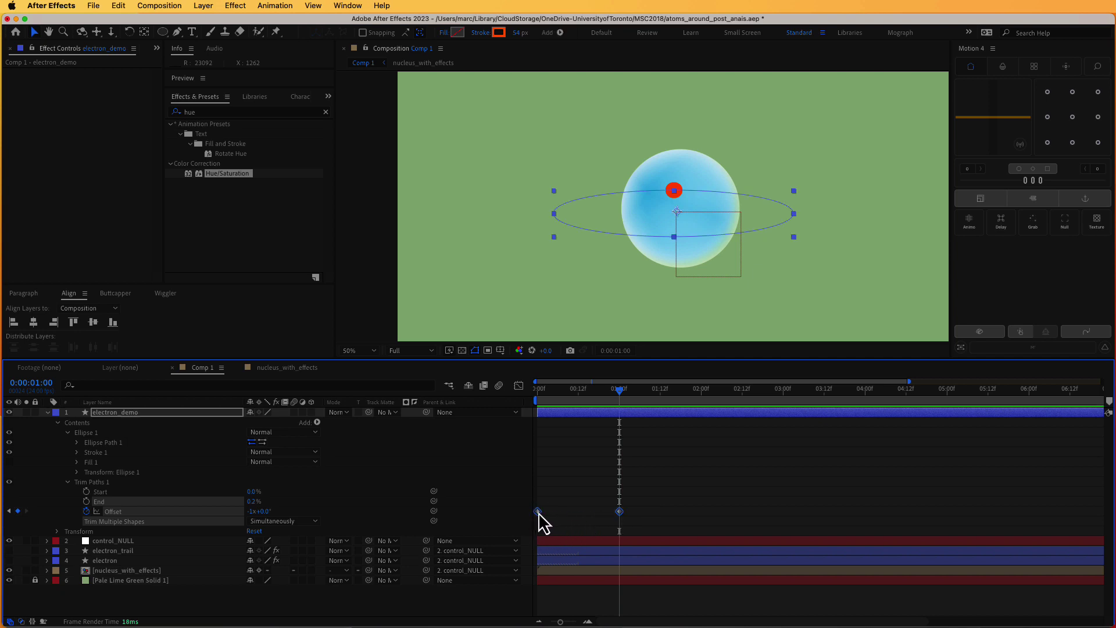
{"action": "left_click", "coordinate": [516, 385]}
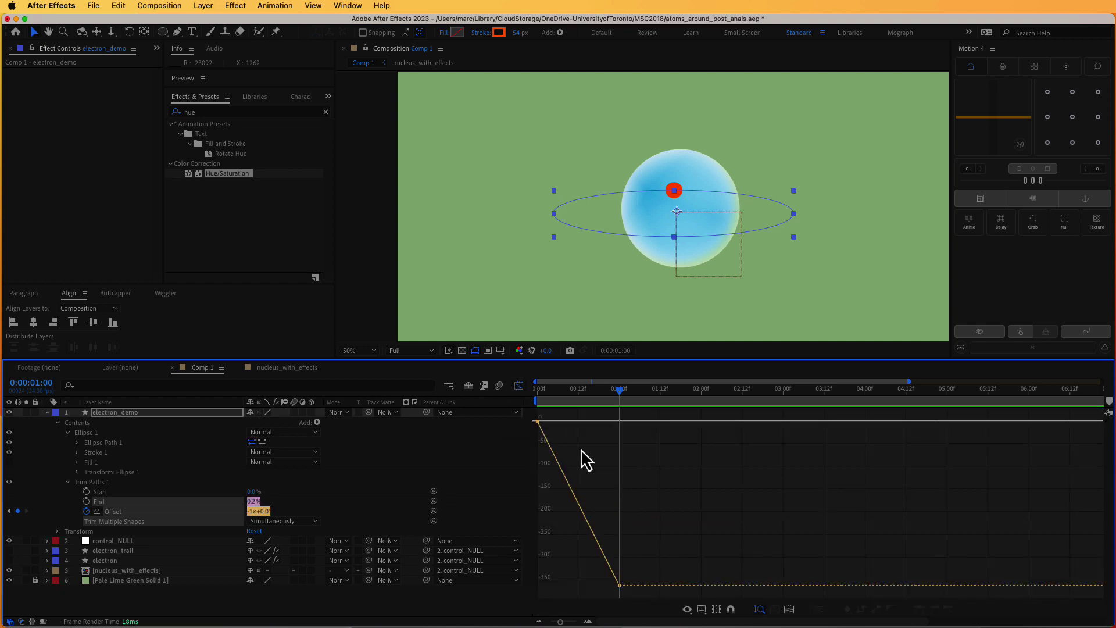
Turn off the Graph Editor to show the layer bars again
{"action": "left_click", "coordinate": [518, 387]}
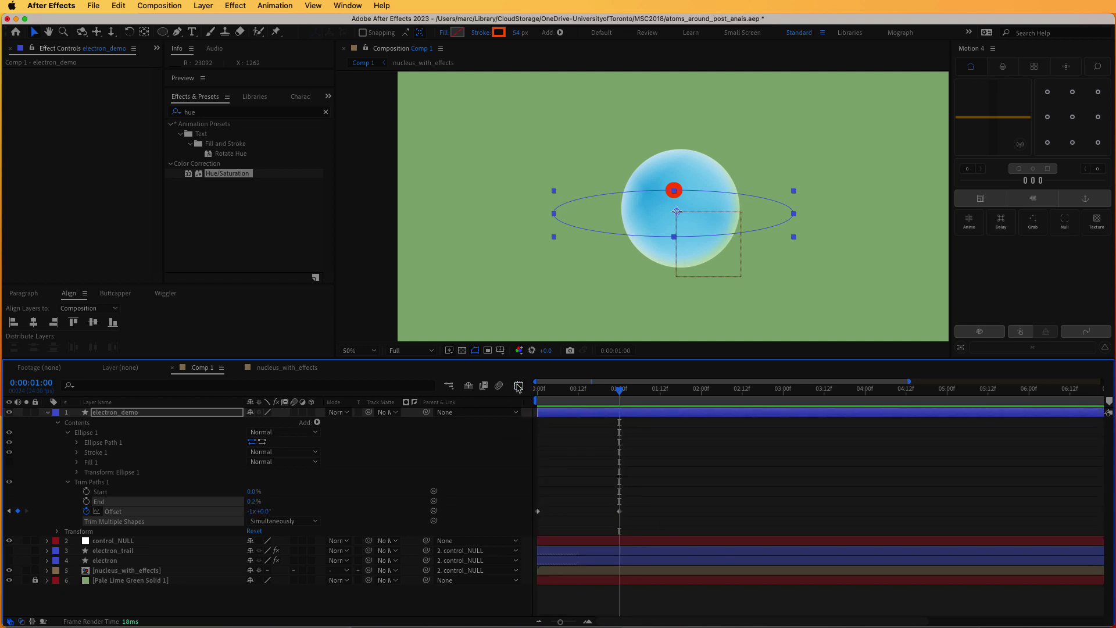
Replace the Trim Offset expression with loopIn() + loopOut() - value and commit it
{"action": "left_click", "coordinate": [87, 511], "text": "alt"}
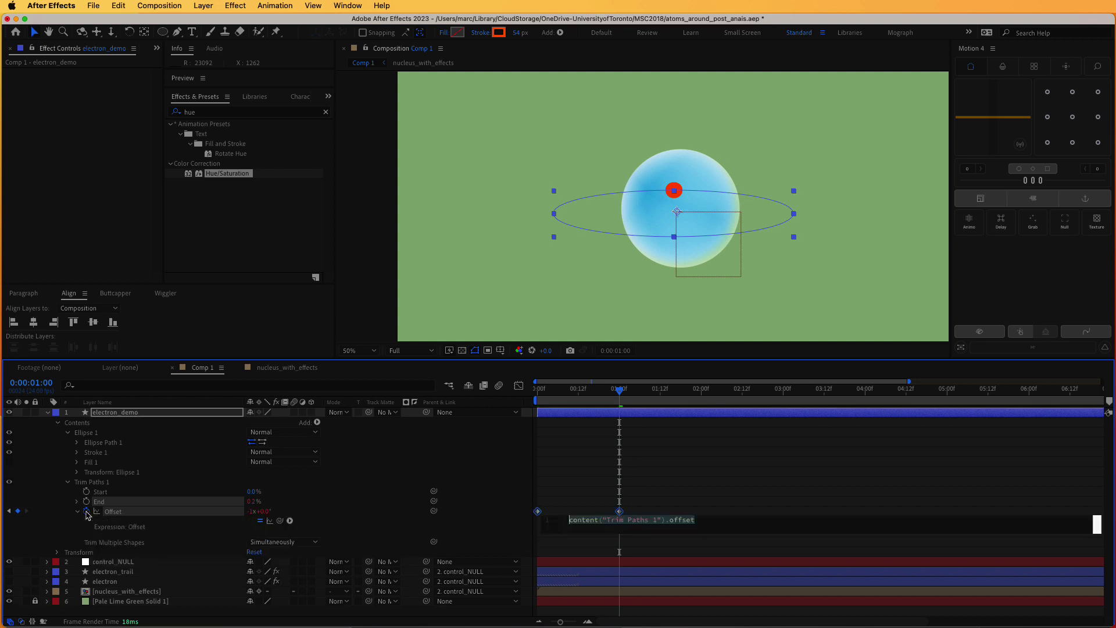
{"action": "double_click", "coordinate": [702, 522]}
{"action": "left_click", "coordinate": [702, 522]}
{"action": "type", "text": "loopI"}
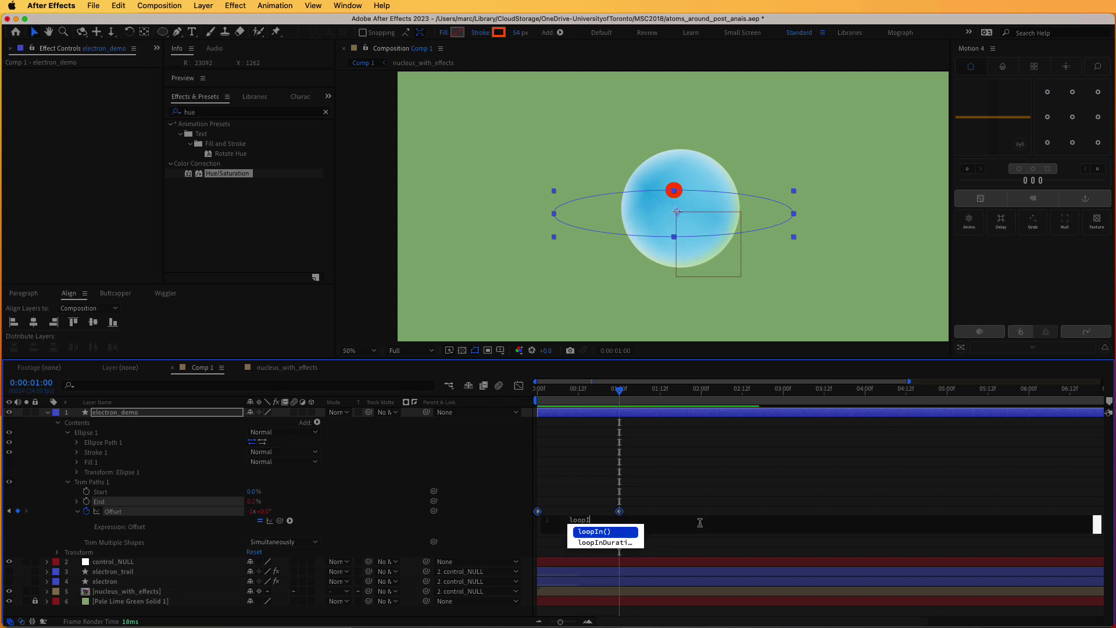
{"action": "type", "text": "n"}
{"action": "key", "text": "Return"}
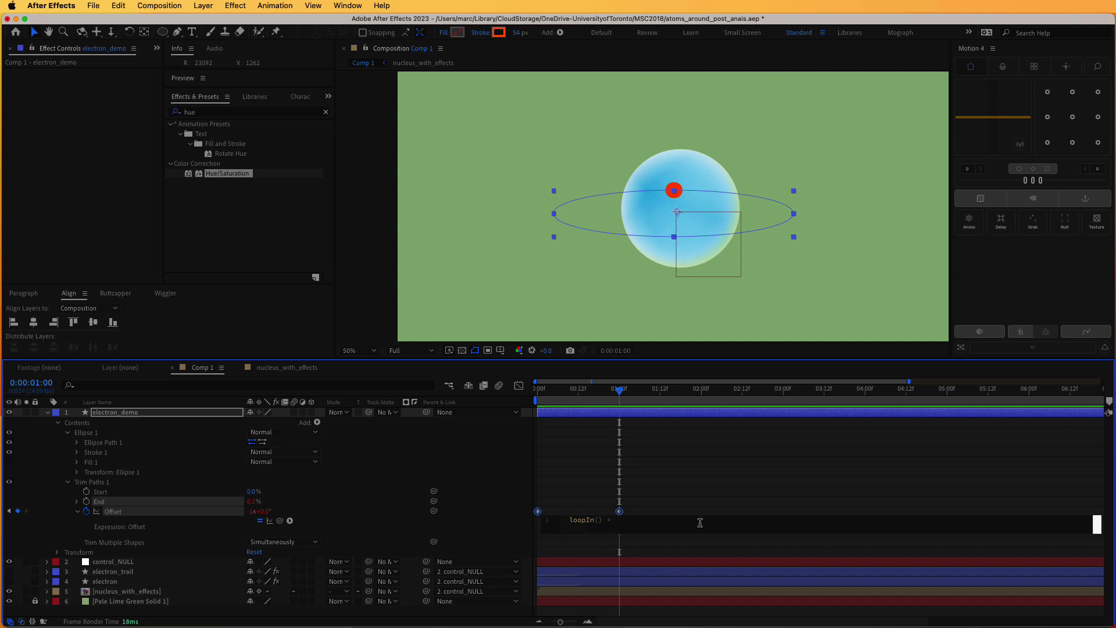
{"action": "type", "text": "+ loopO"}
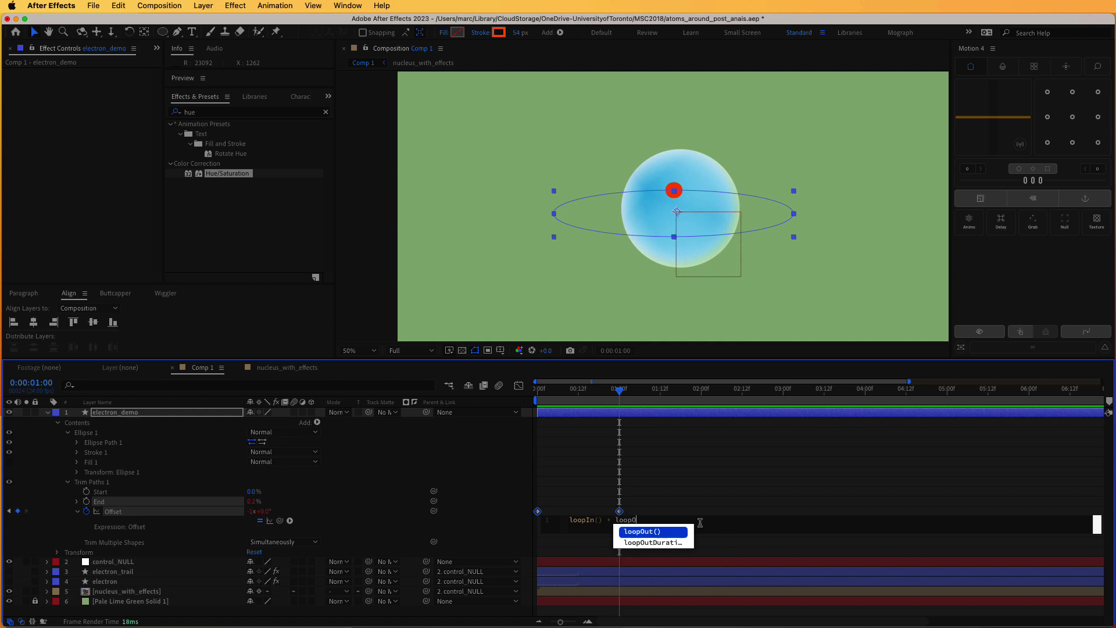
{"action": "type", "text": "ut"}
{"action": "key", "text": "Return"}
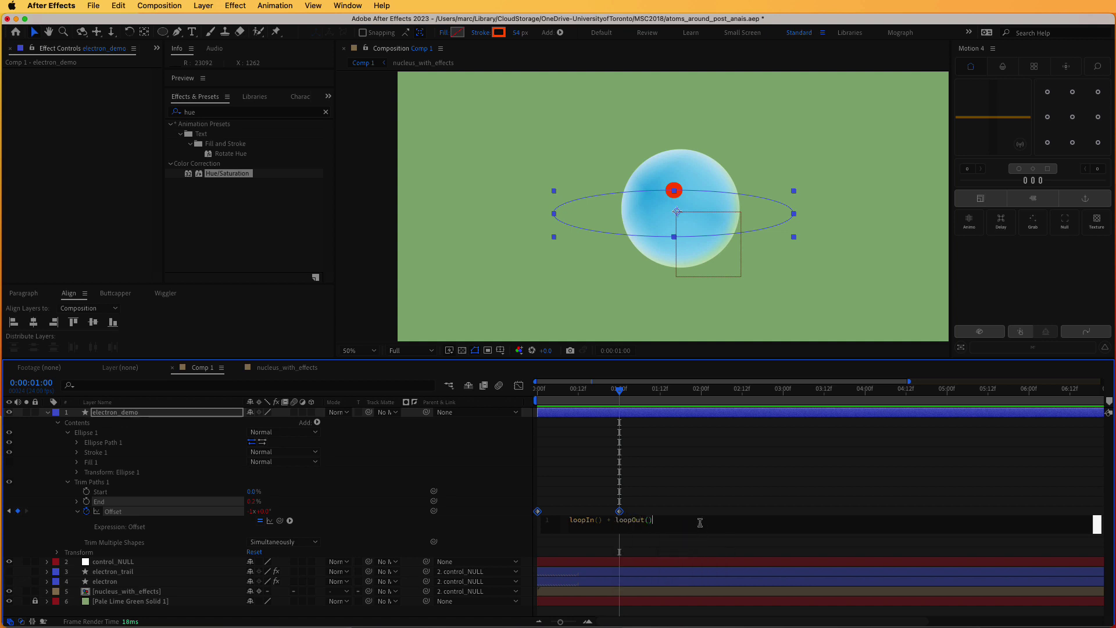
{"action": "type", "text": "- value"}
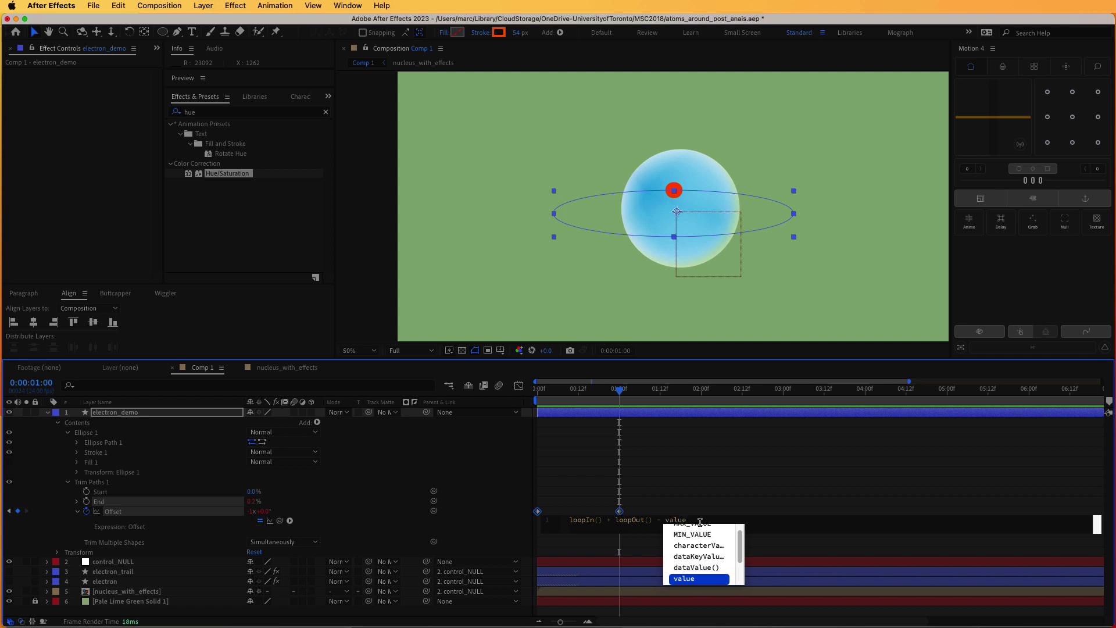
{"action": "left_click", "coordinate": [688, 500]}
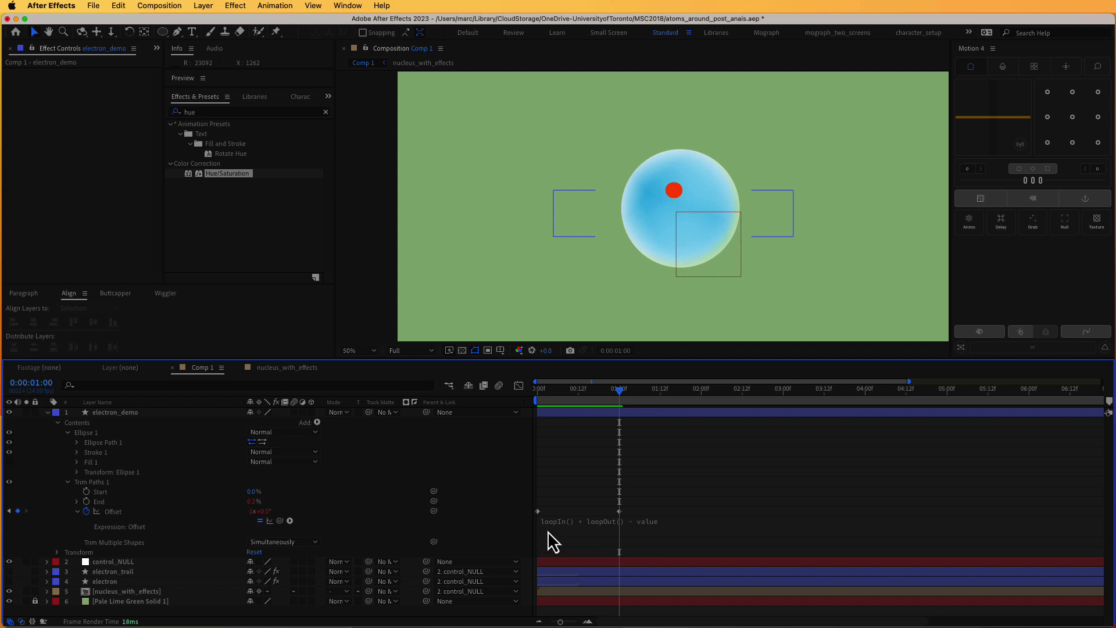
{"action": "mouse_move", "coordinate": [539, 513]}
{"action": "left_click_drag", "start_coordinate": [636, 511], "coordinate": [588, 514]}
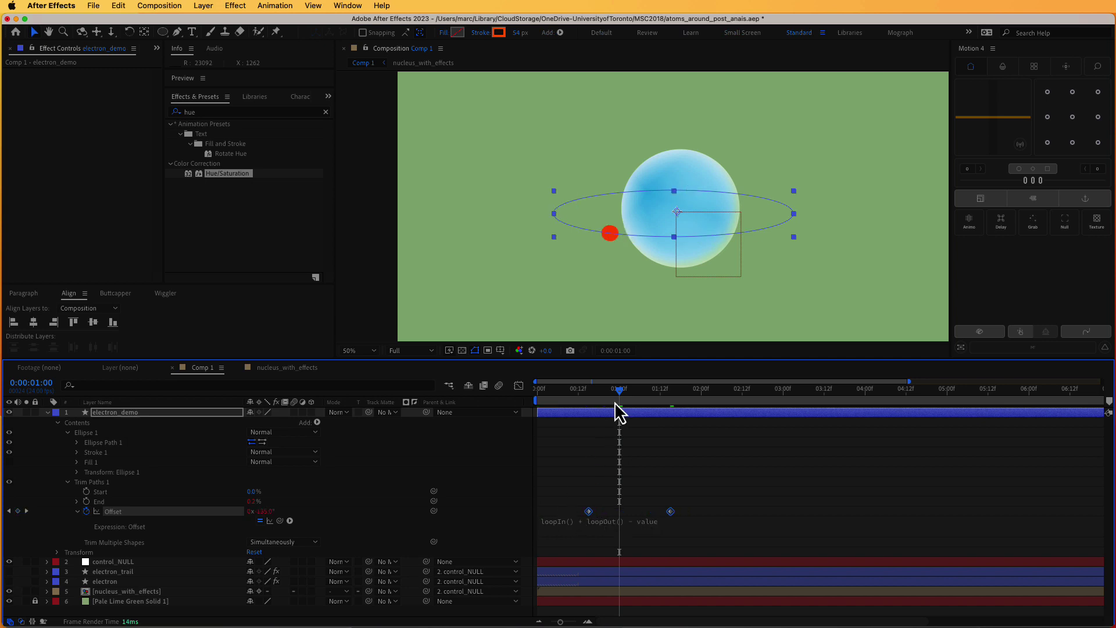
{"action": "left_click_drag", "start_coordinate": [619, 395], "coordinate": [591, 430]}
{"action": "key", "text": "space"}
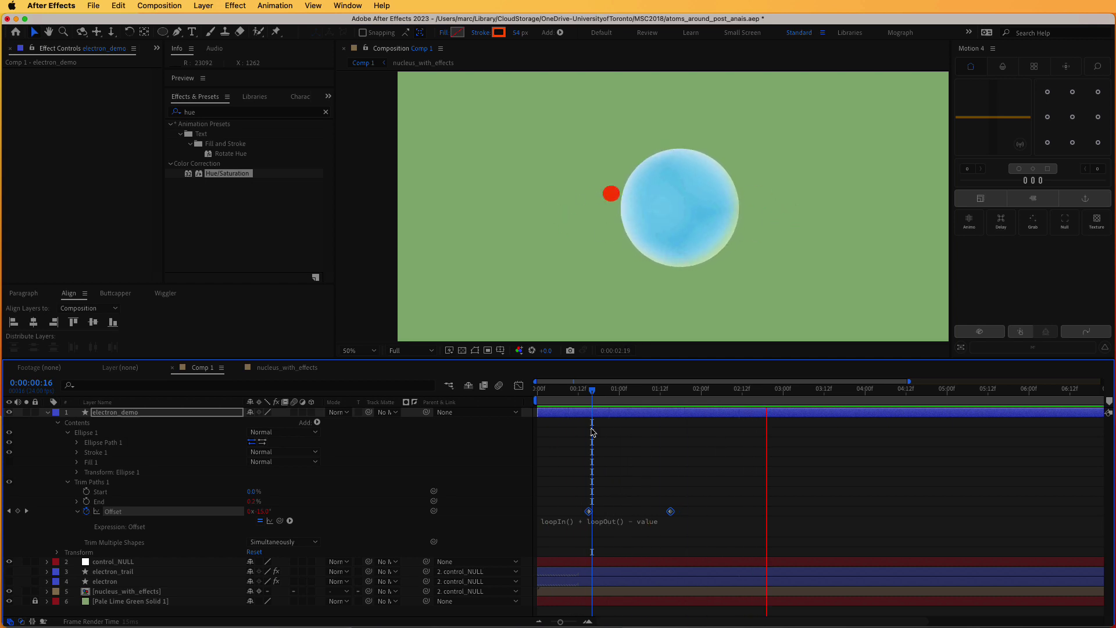
{"action": "key", "text": "space"}
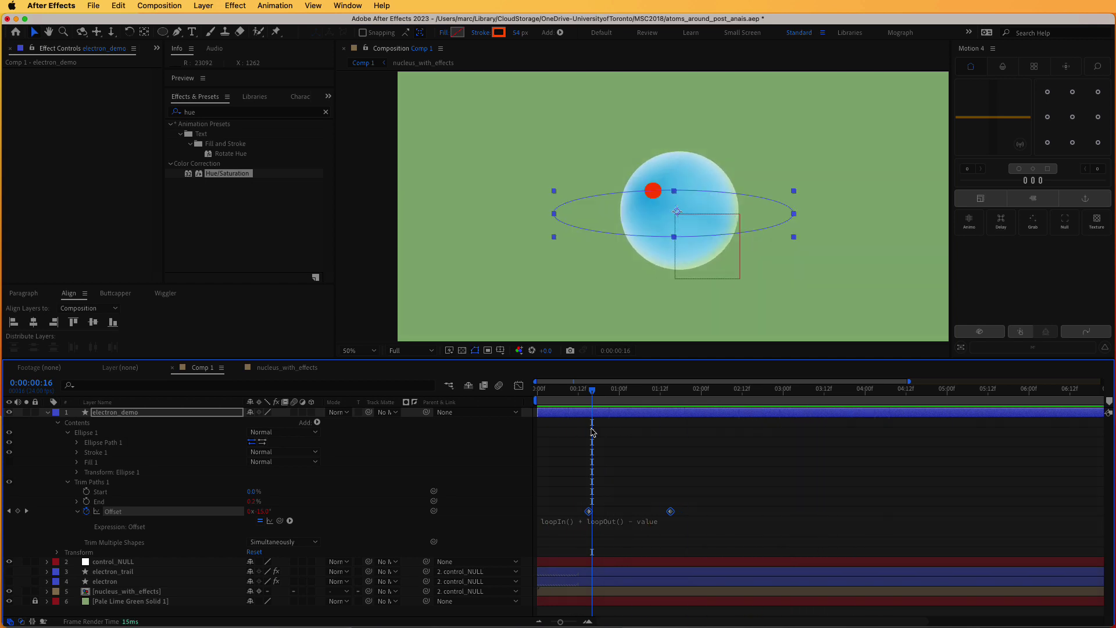
{"action": "left_click_drag", "start_coordinate": [591, 389], "coordinate": [534, 402]}
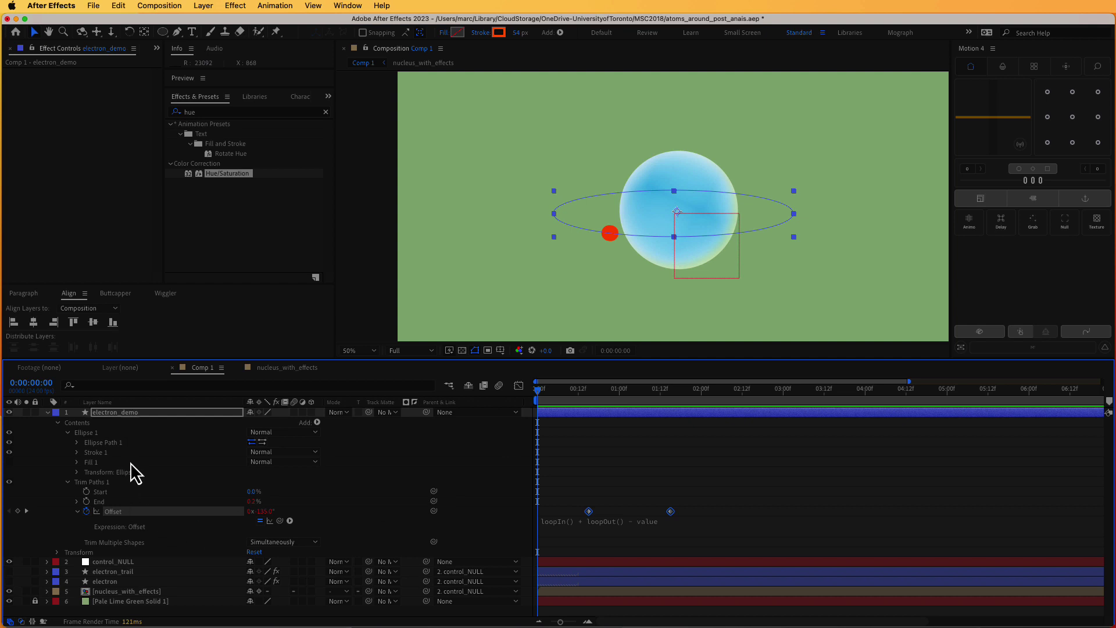
Draw an elliptical Mask 1 over the nucleus on electron_demo with the Ellipse tool in mask mode
{"action": "left_click", "coordinate": [134, 413]}
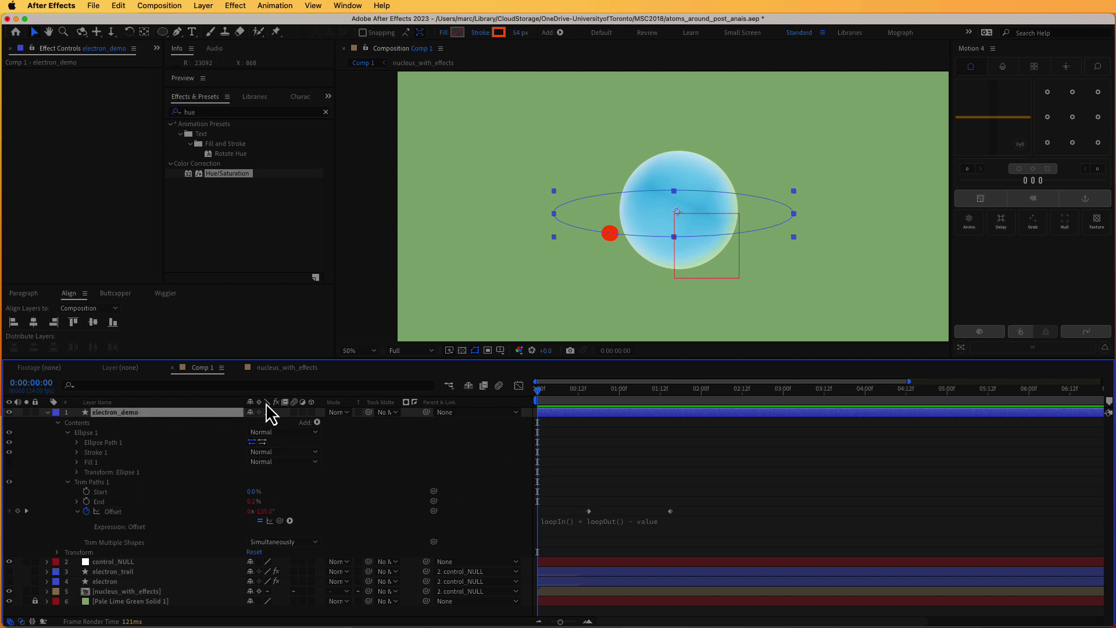
{"action": "left_click", "coordinate": [161, 32]}
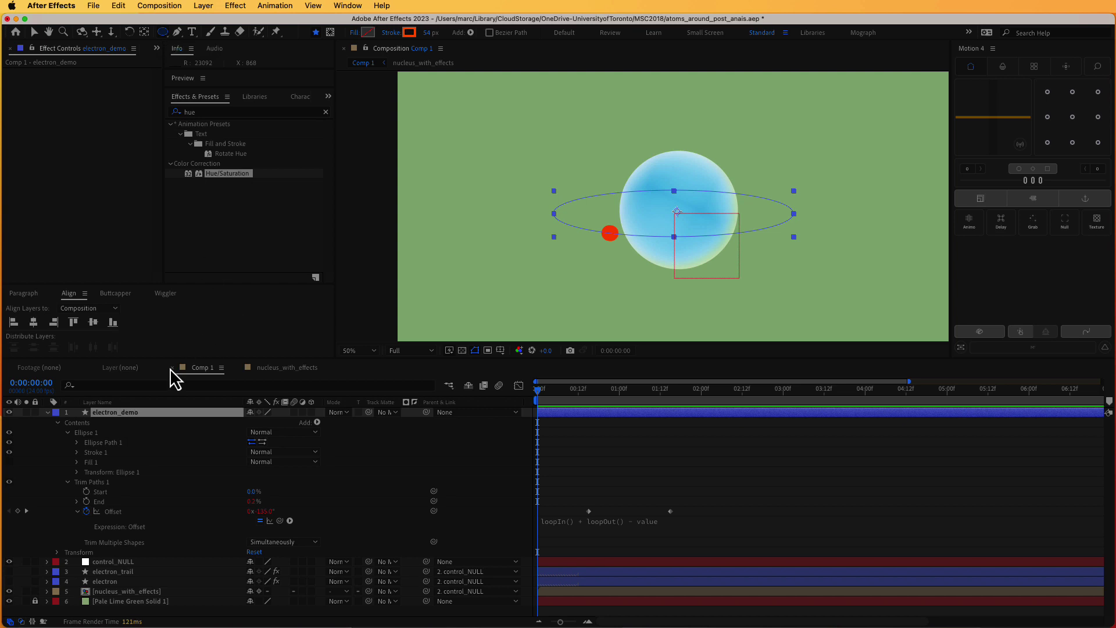
{"action": "left_click", "coordinate": [329, 32]}
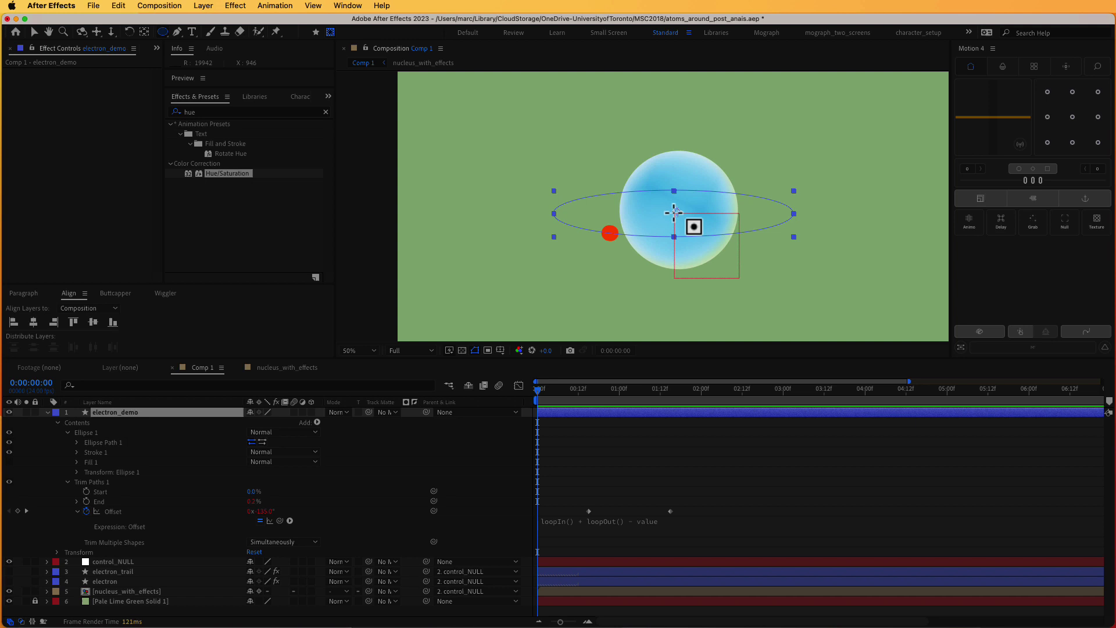
{"action": "scroll", "coordinate": [691, 224], "scroll_direction": "down", "scroll_amount": 1}
{"action": "scroll", "coordinate": [698, 226], "scroll_direction": "up", "scroll_amount": 3}
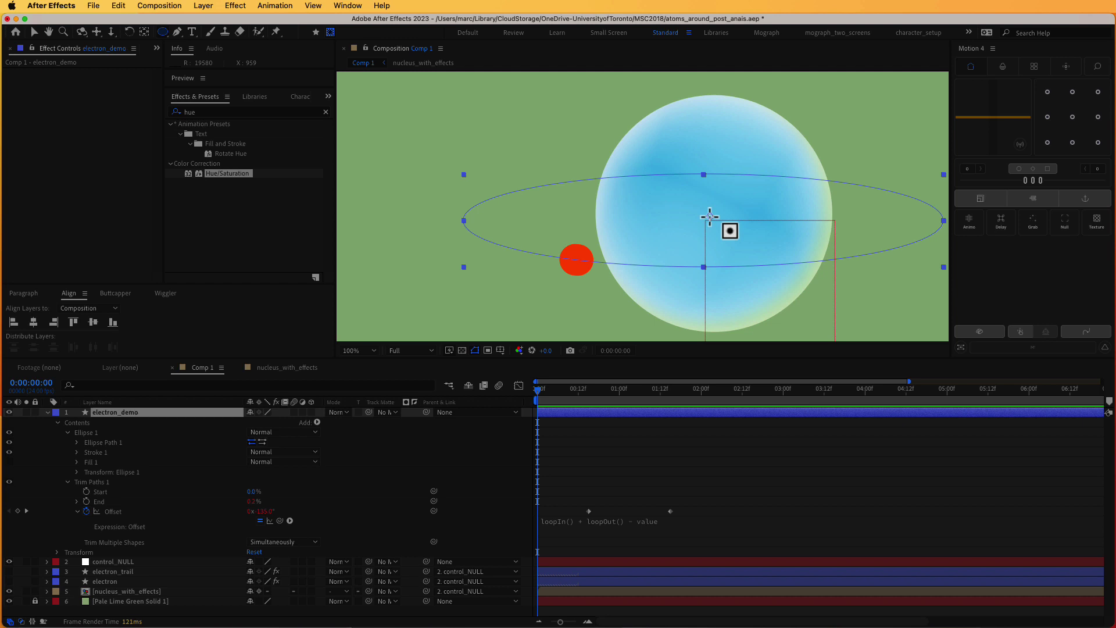
{"action": "left_click_drag", "start_coordinate": [709, 217], "coordinate": [827, 318]}
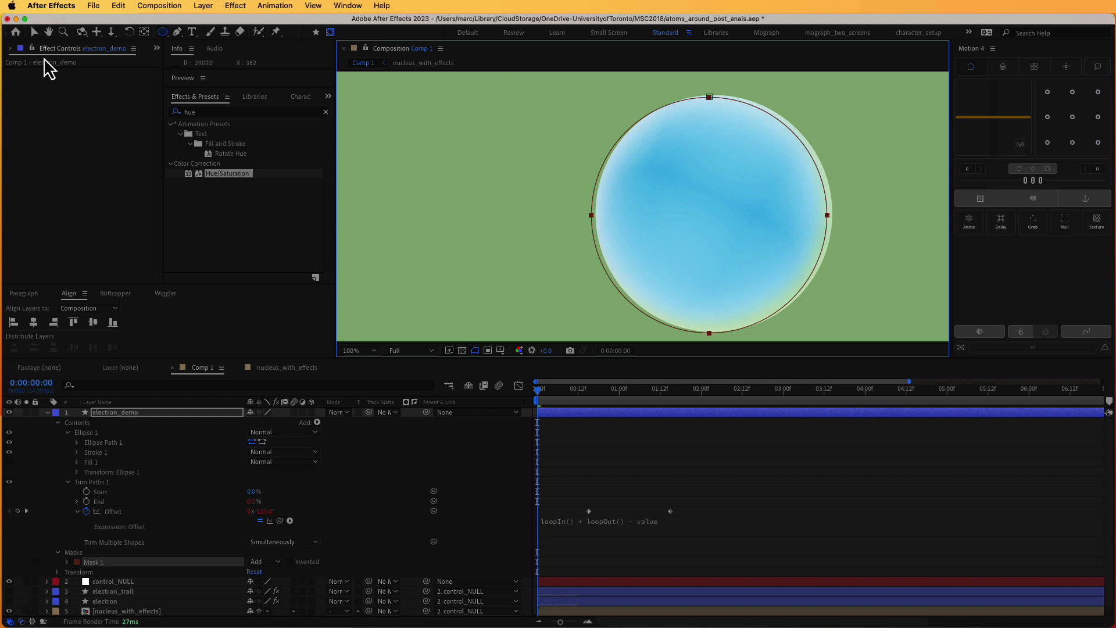
Nudge Mask 1 onto the nucleus edge and scrub to check the electron's movement
{"action": "left_click", "coordinate": [34, 32]}
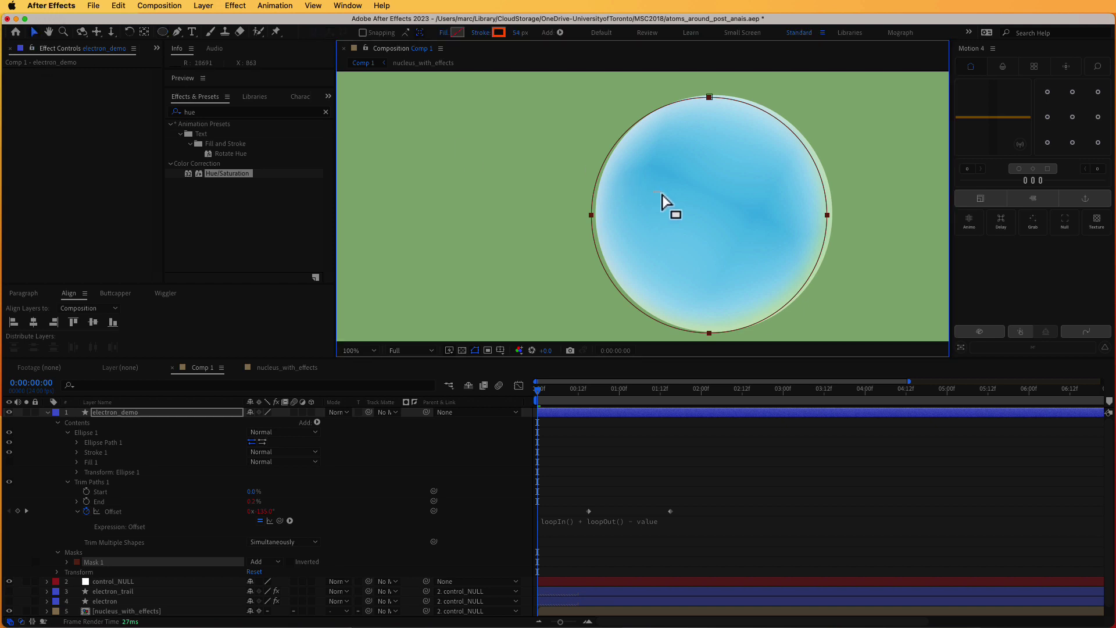
{"action": "left_click", "coordinate": [706, 213]}
{"action": "left_click", "coordinate": [837, 134]}
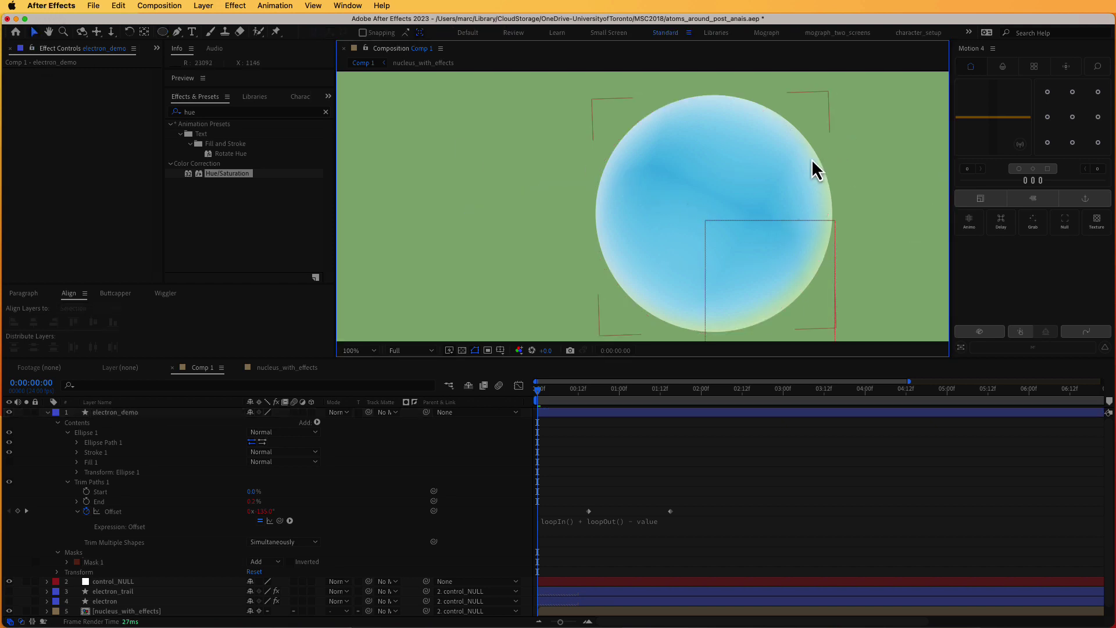
{"action": "left_click", "coordinate": [96, 562]}
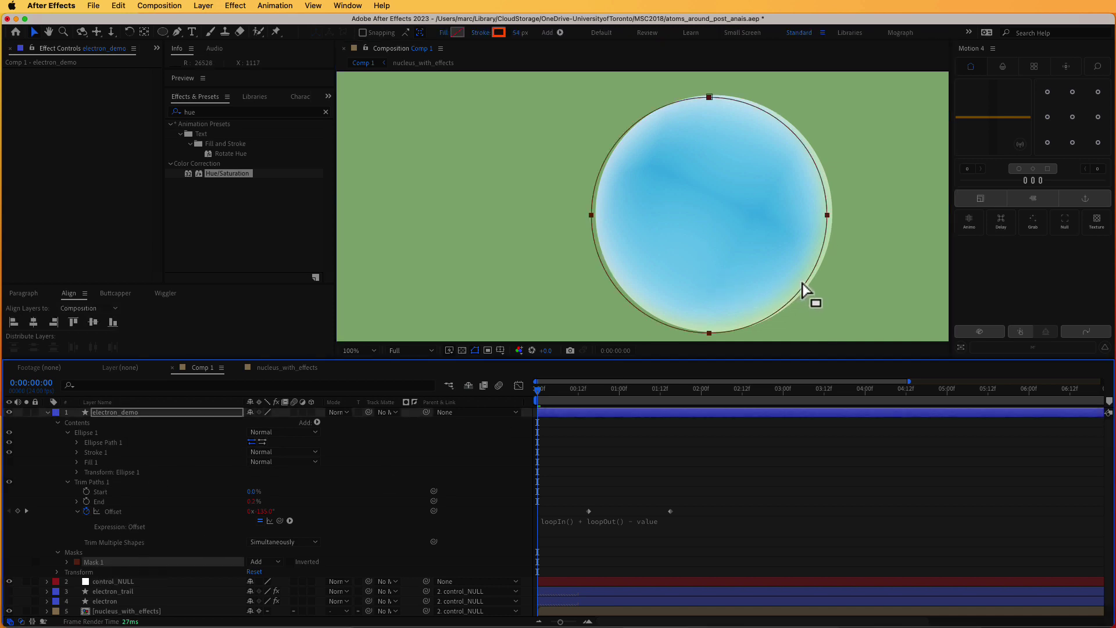
{"action": "left_click_drag", "start_coordinate": [809, 280], "coordinate": [812, 277]}
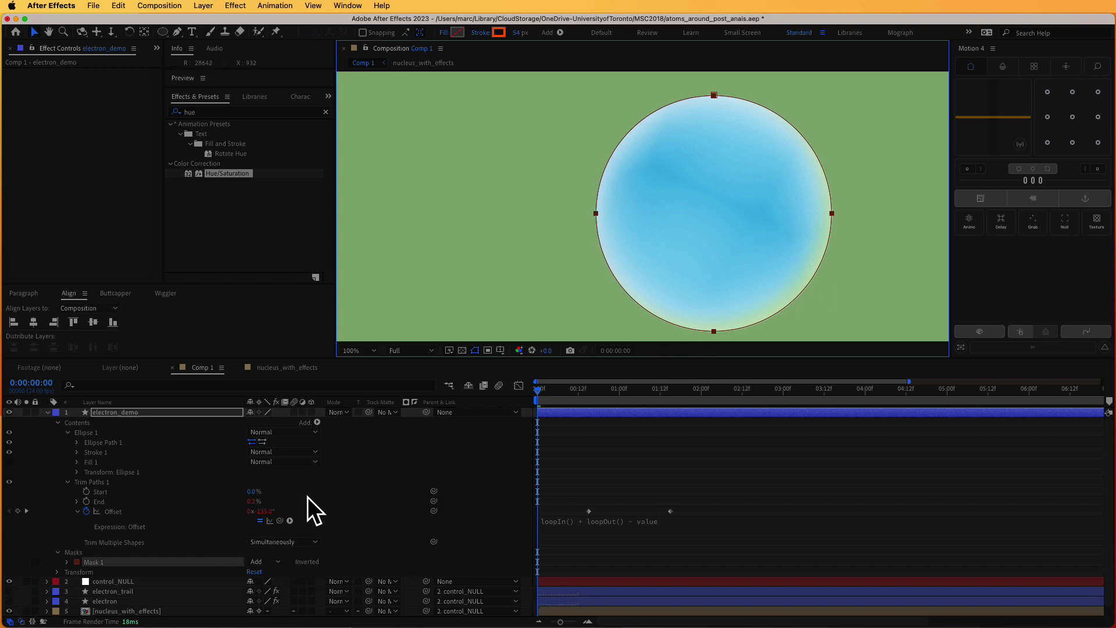
{"action": "left_click_drag", "start_coordinate": [537, 392], "coordinate": [510, 392]}
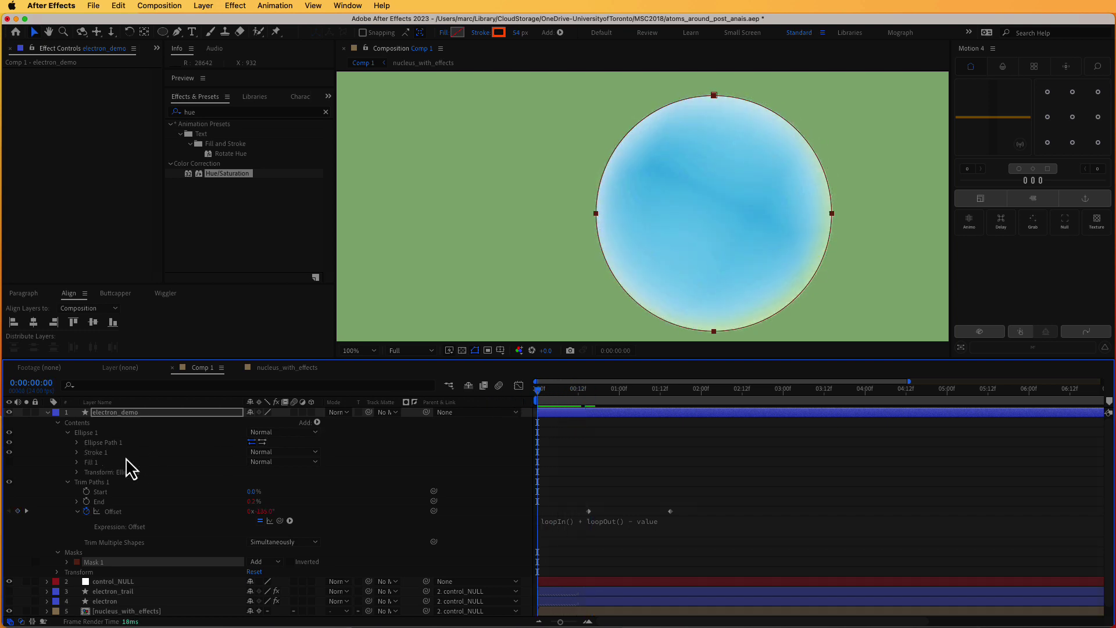
Add a control_NULL Position keyframe at 0:00 and nudge Mask 1 onto the nucleus outline
{"action": "left_click", "coordinate": [132, 583]}
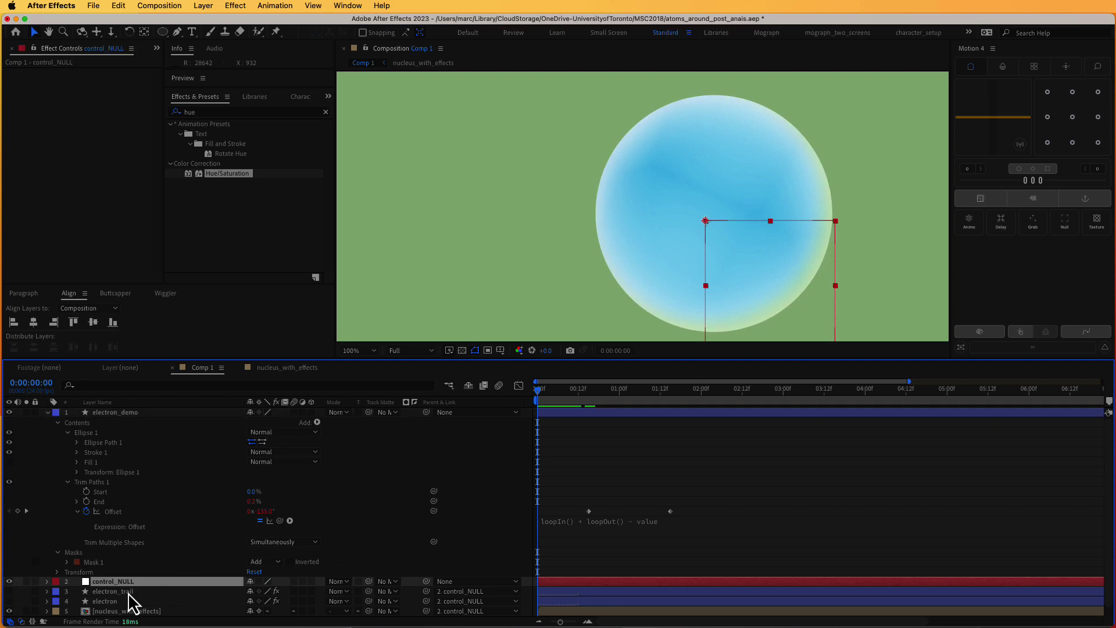
{"action": "key", "text": "p"}
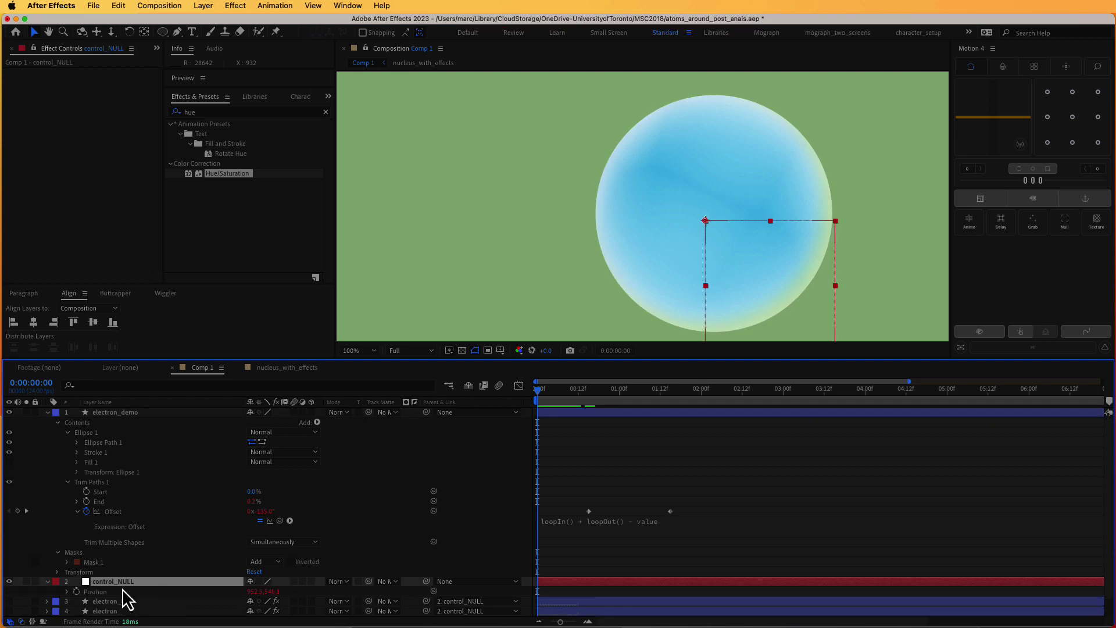
{"action": "left_click", "coordinate": [76, 592]}
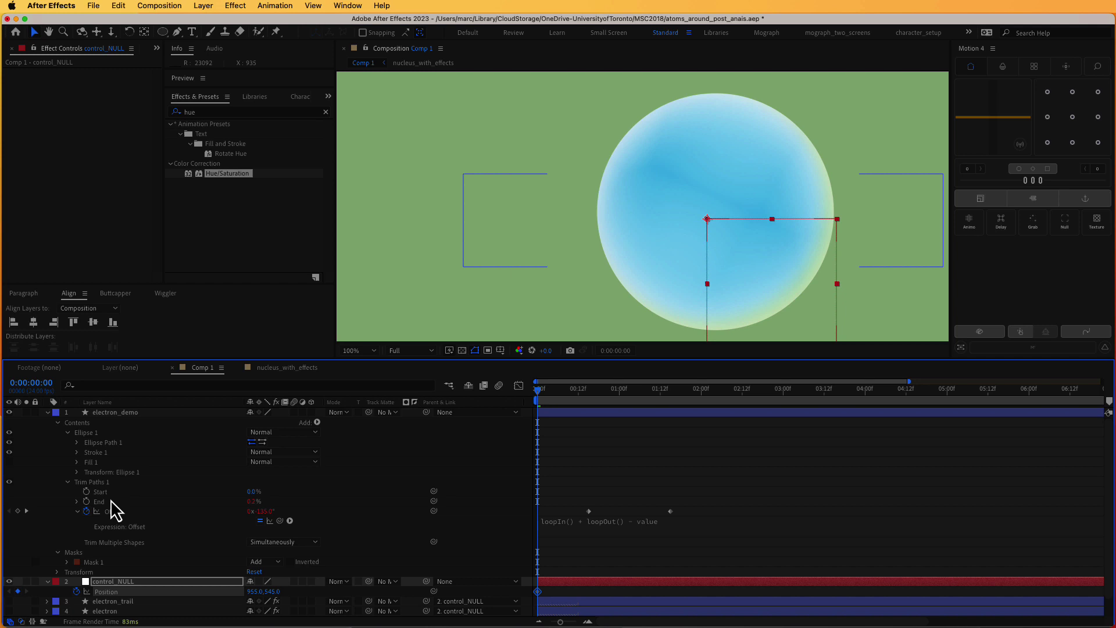
{"action": "left_click", "coordinate": [109, 563]}
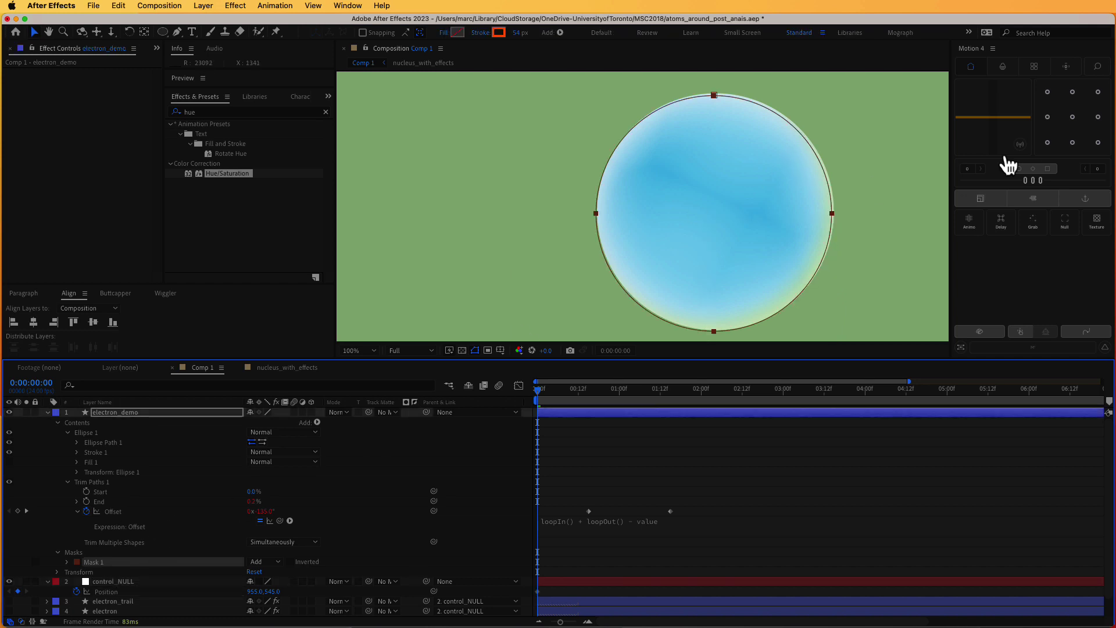
{"action": "left_click_drag", "start_coordinate": [828, 189], "coordinate": [829, 187]}
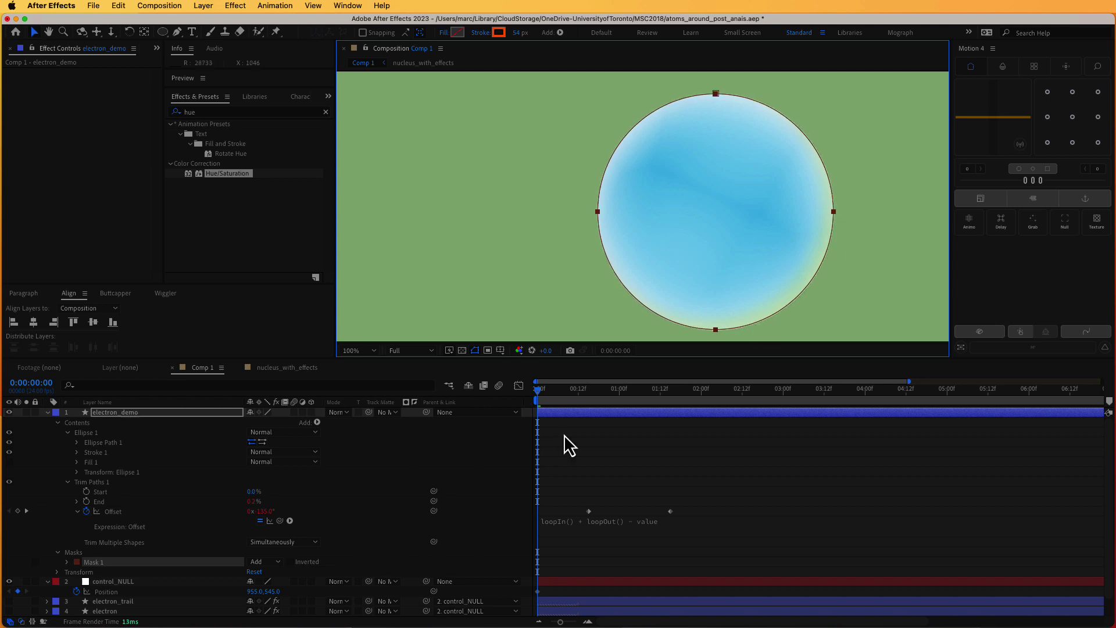
Change Mask 1's mode from Add to Subtract, scrubbing to confirm the electron hides over the nucleus
{"action": "left_click_drag", "start_coordinate": [542, 386], "coordinate": [550, 407]}
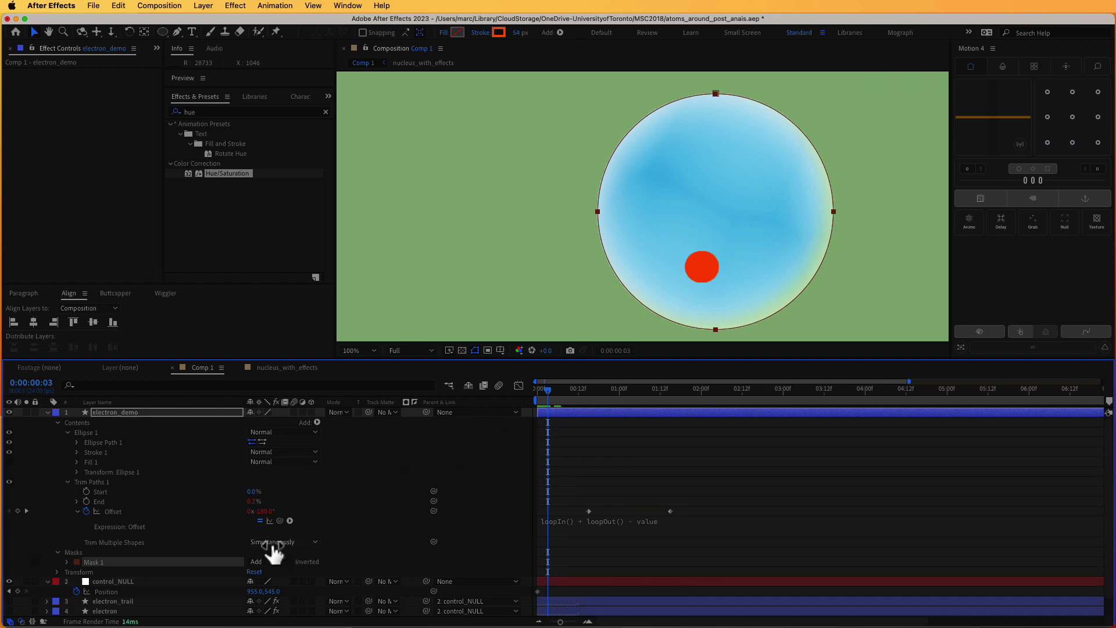
{"action": "left_click", "coordinate": [267, 565]}
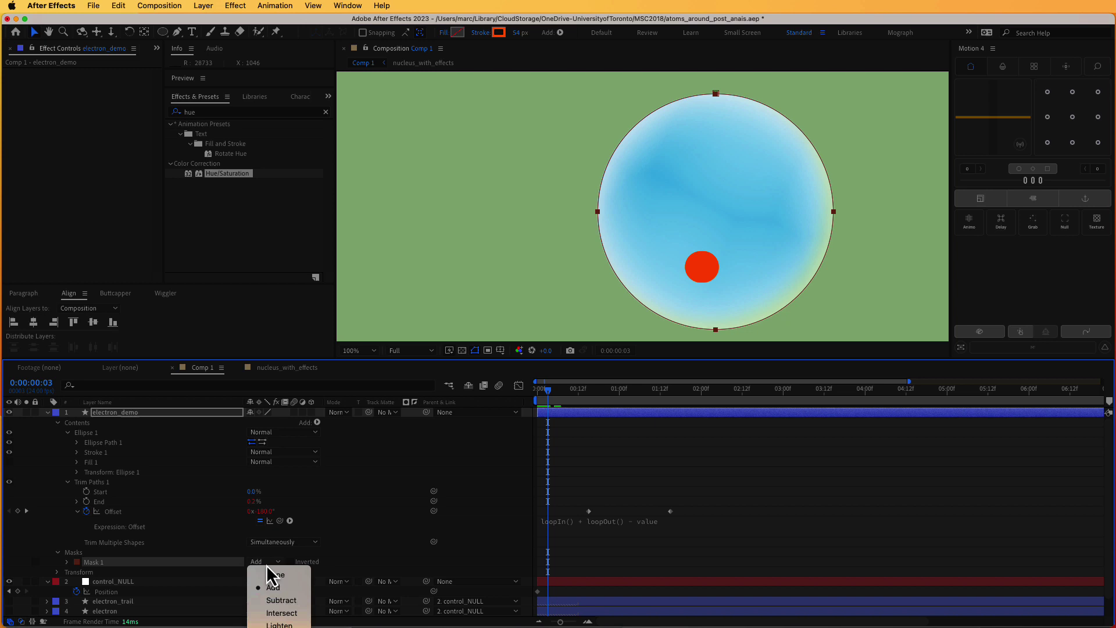
{"action": "left_click", "coordinate": [283, 600]}
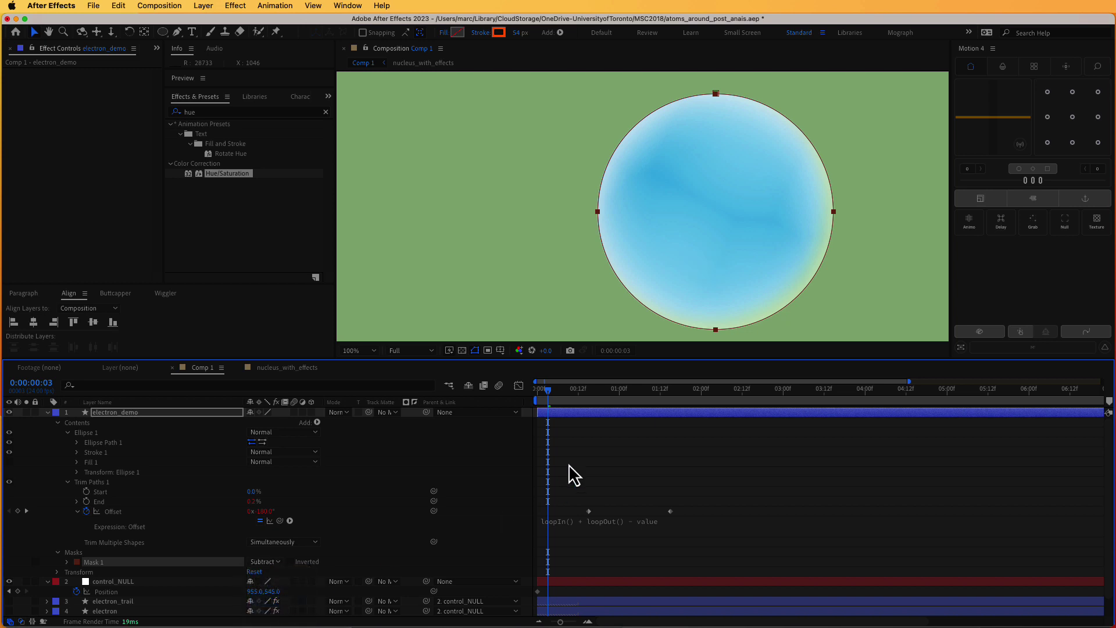
{"action": "mouse_move", "coordinate": [550, 393]}
{"action": "left_mouse_down"}
{"action": "mouse_move", "coordinate": [572, 396]}
{"action": "mouse_move", "coordinate": [560, 397]}
{"action": "left_mouse_up"}
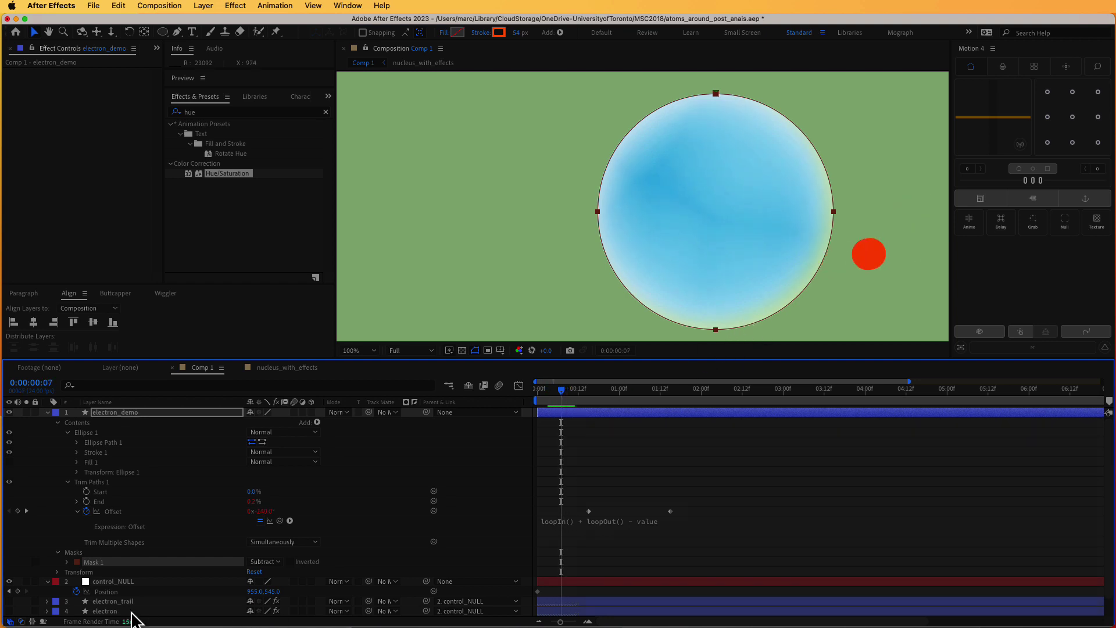
Pull Mask 1's bottom point up to the nucleus middle and scrub back to watch the electron
{"action": "left_click", "coordinate": [66, 563]}
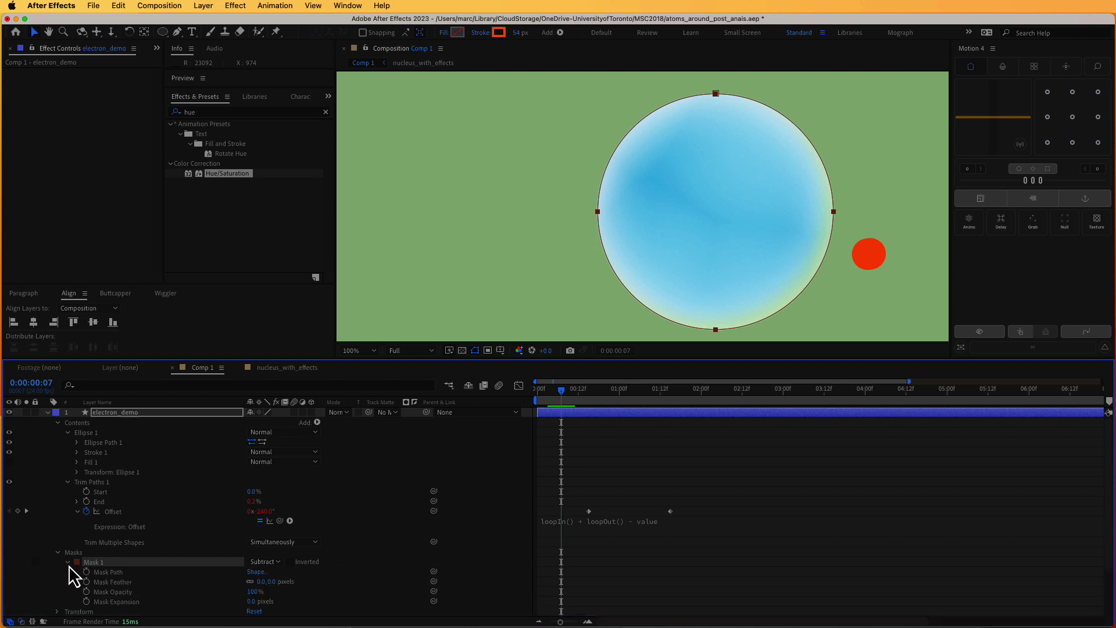
{"action": "left_click", "coordinate": [113, 572]}
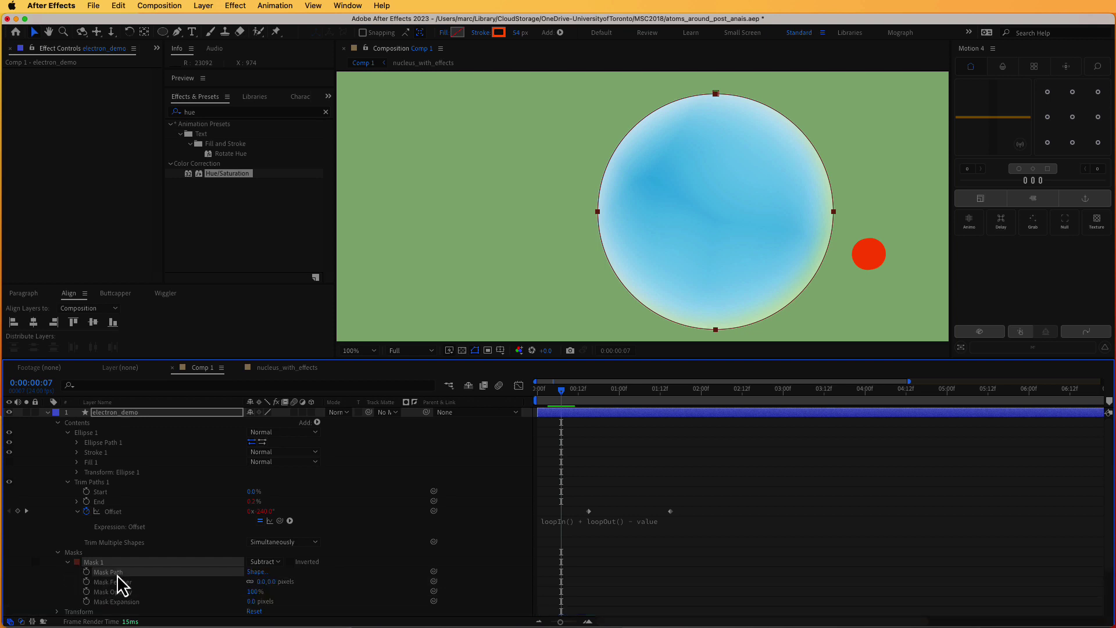
{"action": "left_click", "coordinate": [716, 329]}
{"action": "left_click_drag", "start_coordinate": [714, 332], "coordinate": [722, 221]}
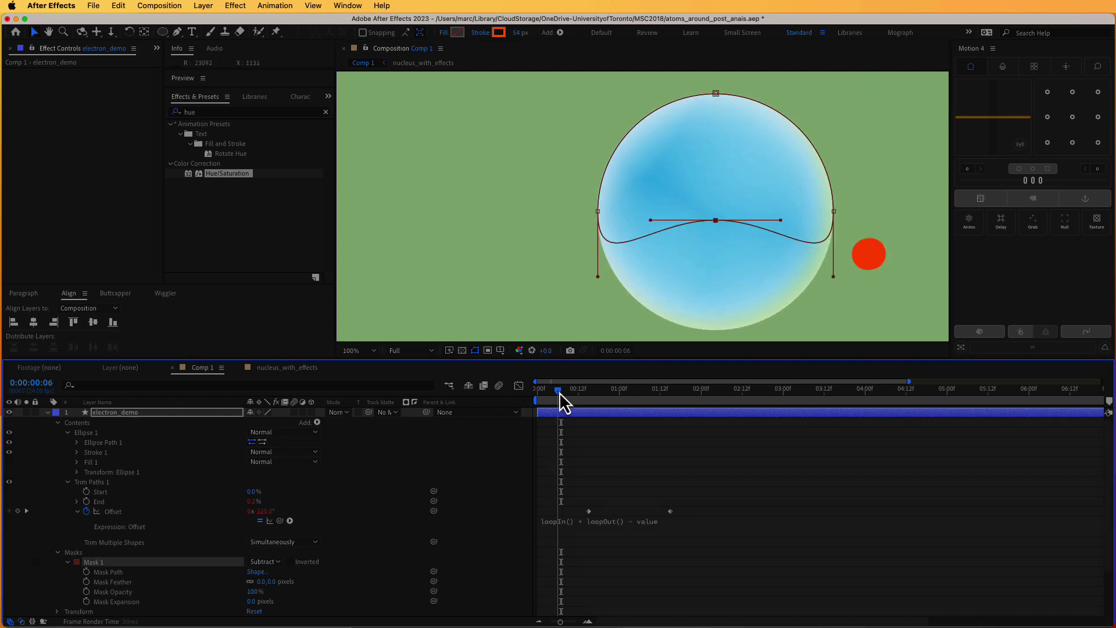
{"action": "left_click_drag", "start_coordinate": [562, 398], "coordinate": [599, 391]}
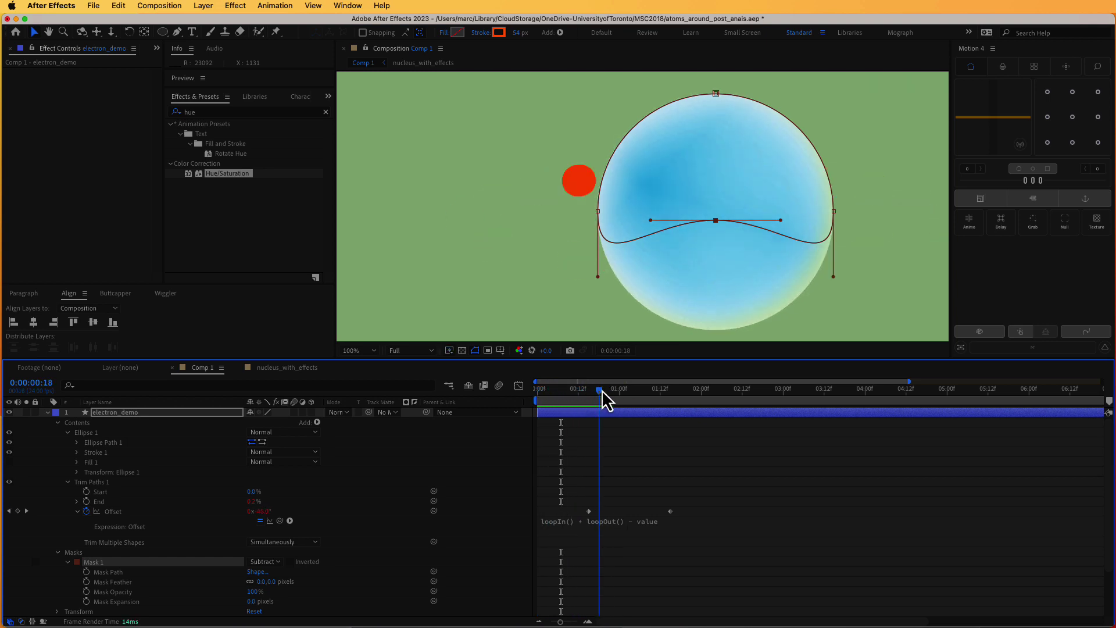
Raise both mask tangents to flatten the curve, then scrub from the start to check the orbit
{"action": "left_click_drag", "start_coordinate": [596, 277], "coordinate": [599, 236]}
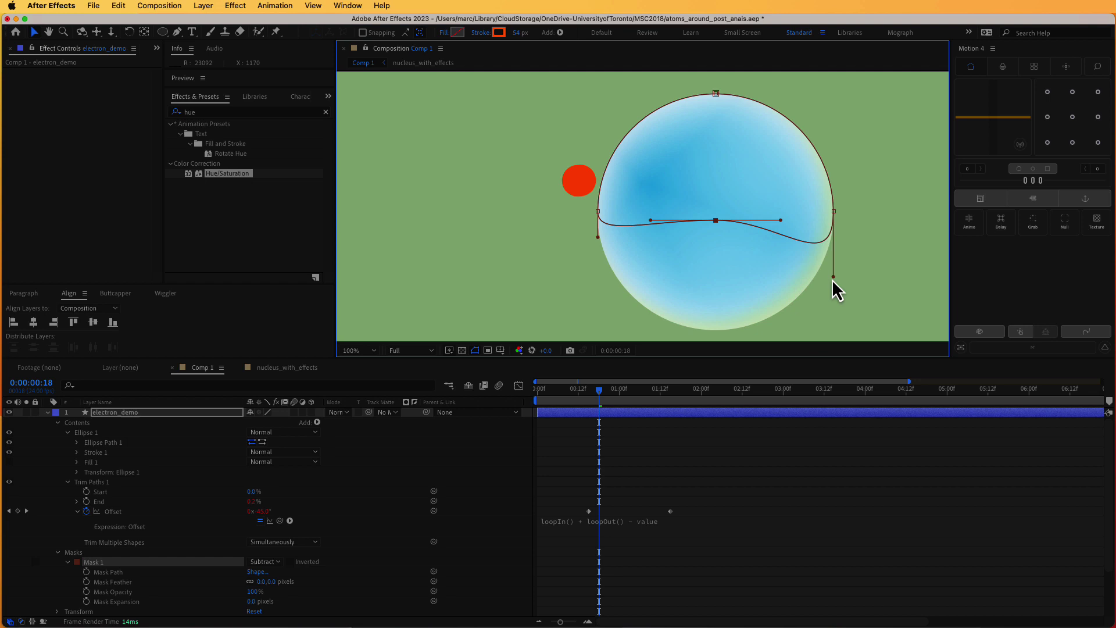
{"action": "left_click_drag", "start_coordinate": [832, 279], "coordinate": [833, 235]}
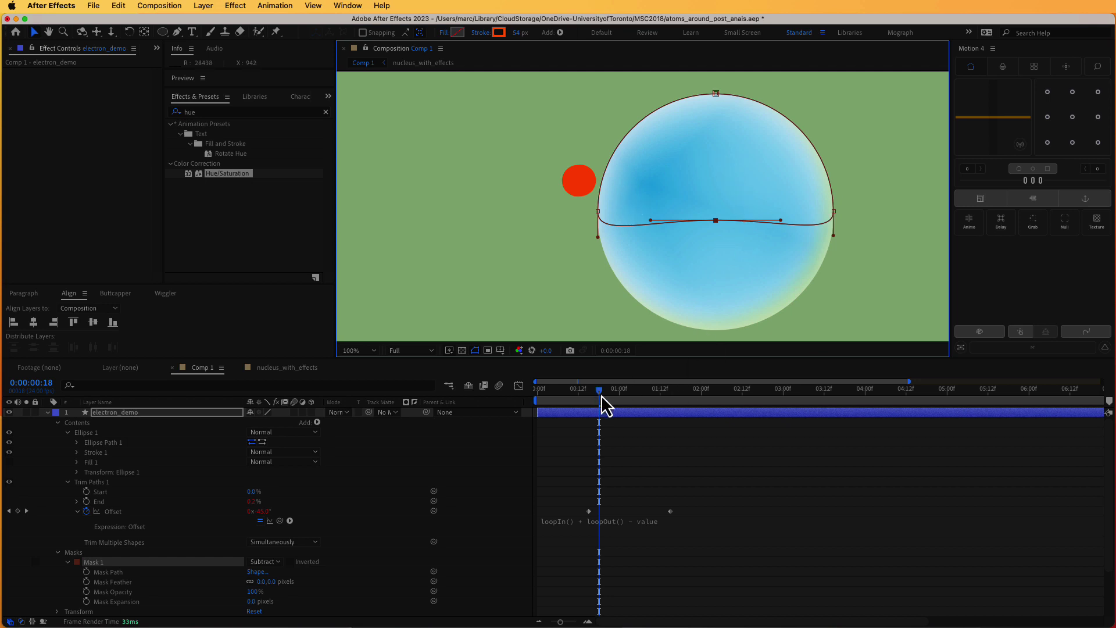
{"action": "left_click_drag", "start_coordinate": [602, 397], "coordinate": [553, 392]}
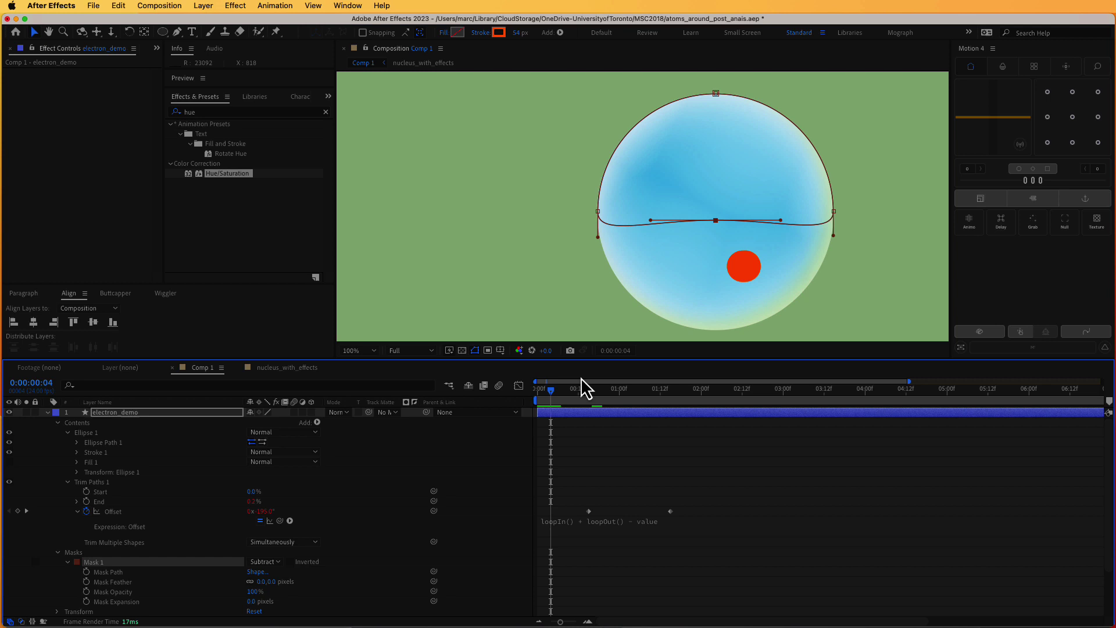
{"action": "left_click_drag", "start_coordinate": [548, 396], "coordinate": [572, 376]}
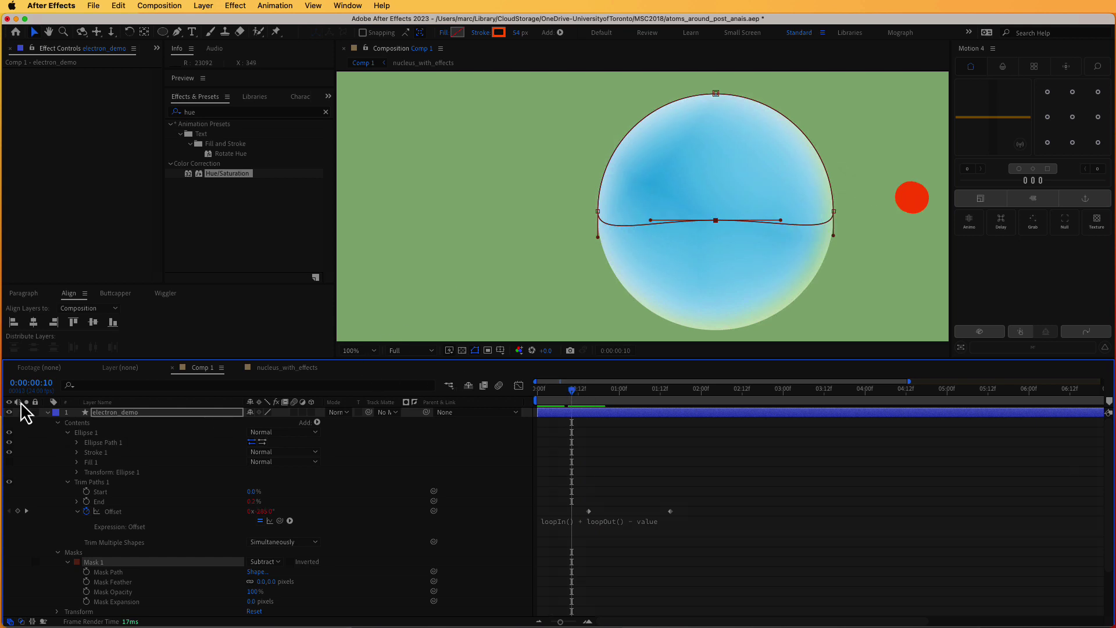
Duplicate electron_demo with Cmd+D and rename the copy electron_tail_demo by adding '_tail'
{"action": "key", "text": "F2"}
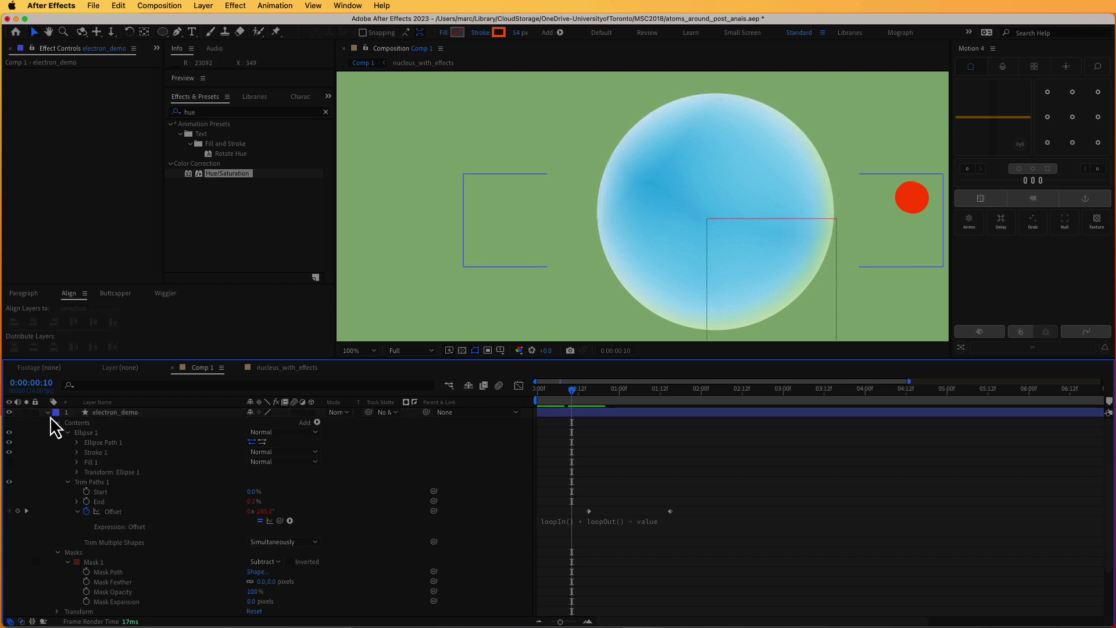
{"action": "left_click", "coordinate": [47, 412]}
{"action": "left_click", "coordinate": [112, 412]}
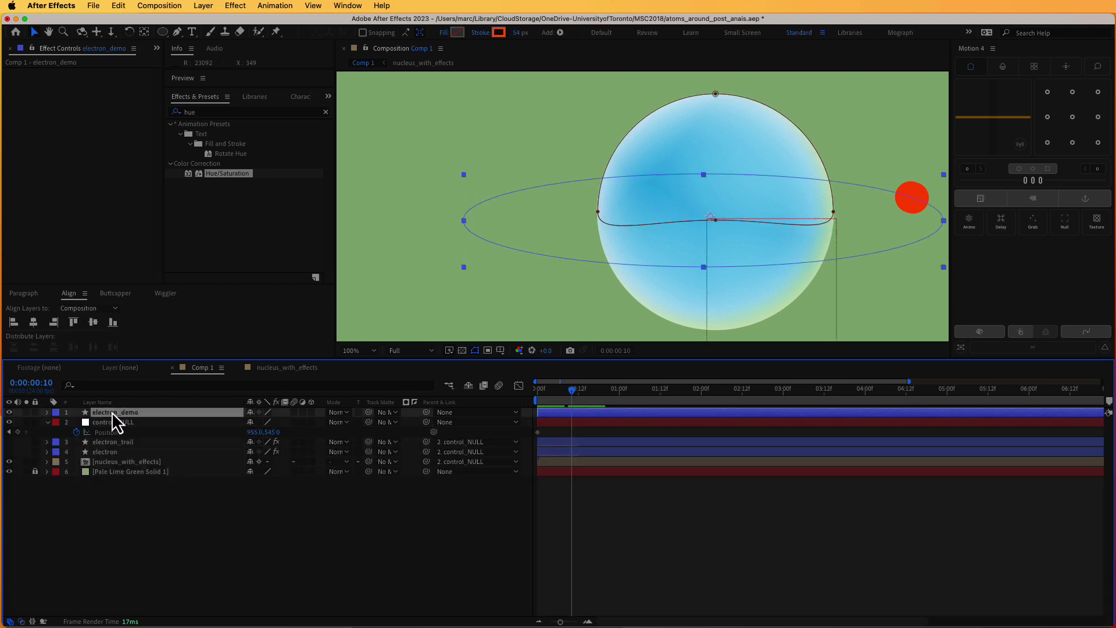
{"action": "key", "text": "super+d"}
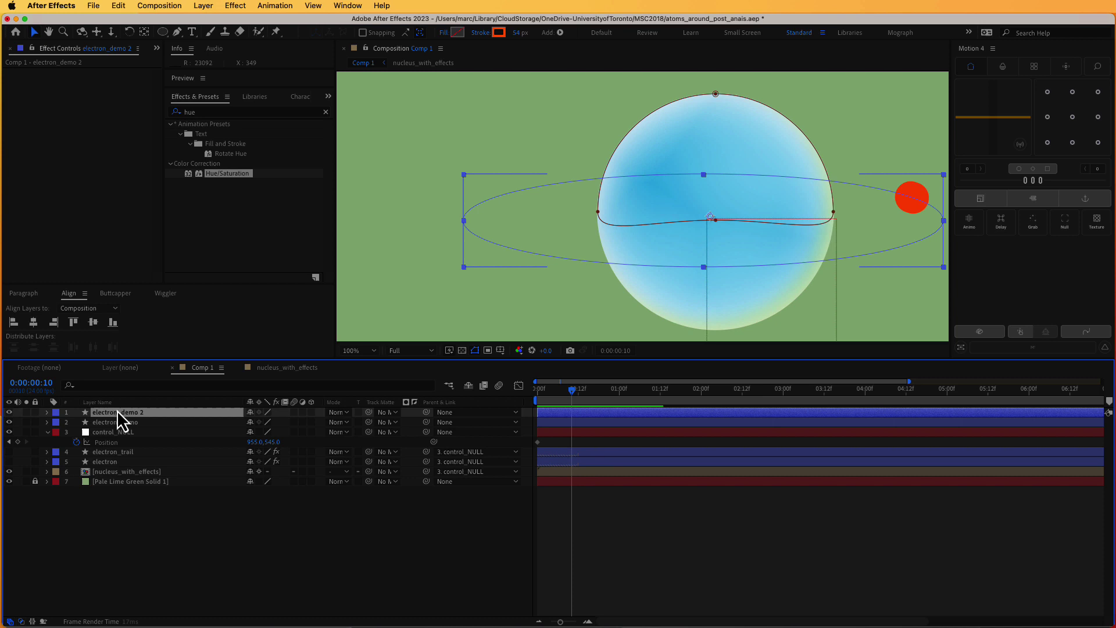
{"action": "key", "text": "Return"}
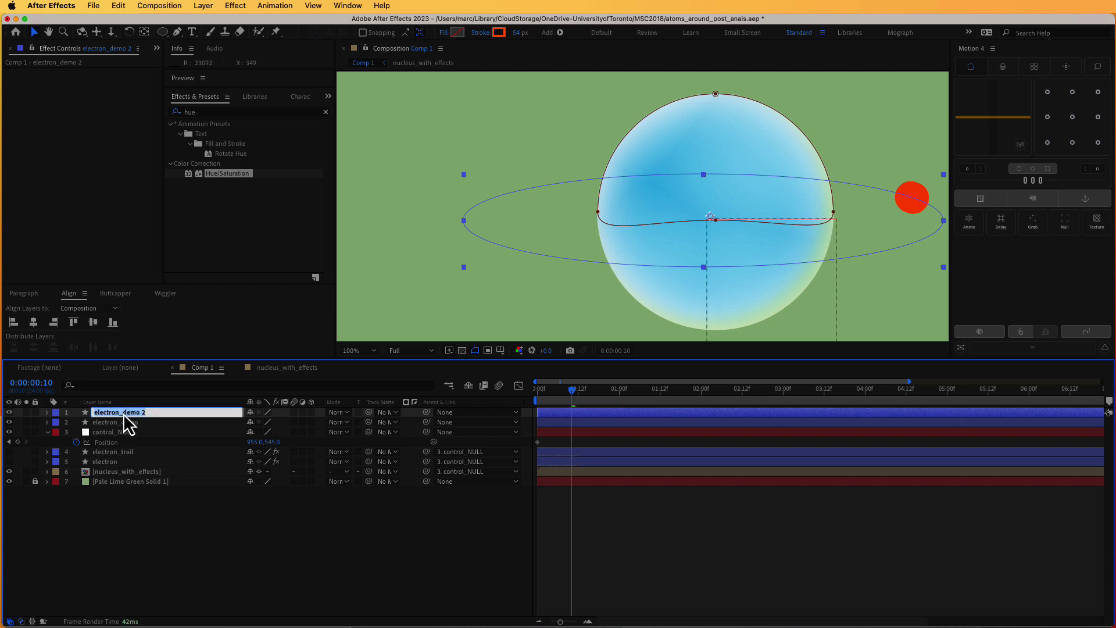
{"action": "double_click", "coordinate": [124, 412]}
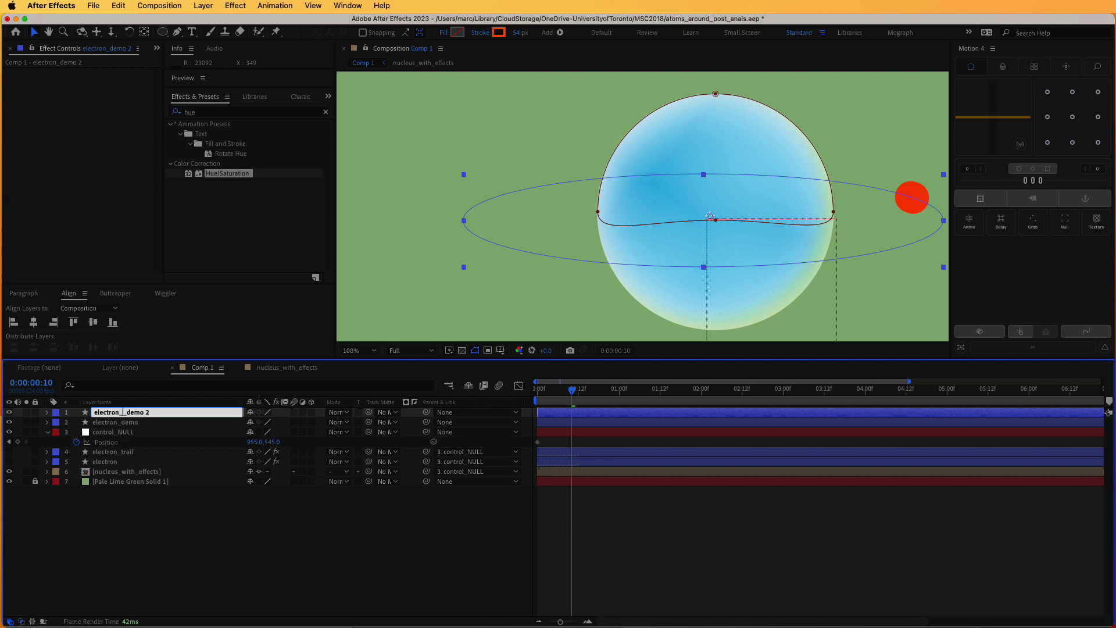
{"action": "type", "text": "_tail_"}
{"action": "key", "text": "Return"}
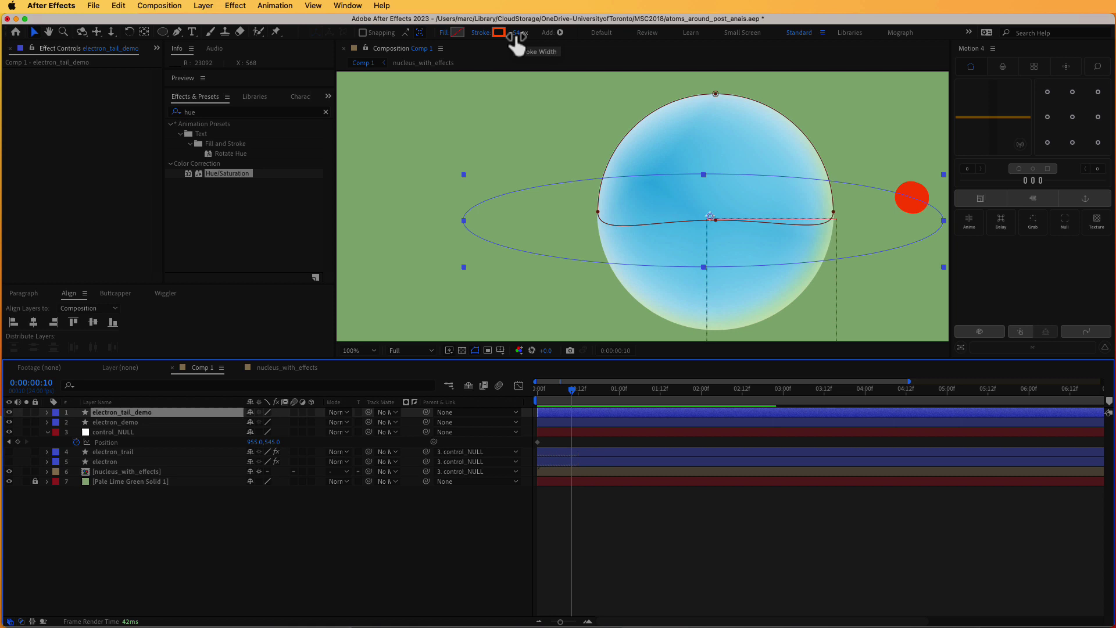
Thin electron_tail_demo's stroke to about 11 px and set Trim Paths 1 End to 21%
{"action": "left_click_drag", "start_coordinate": [514, 36], "coordinate": [504, 46]}
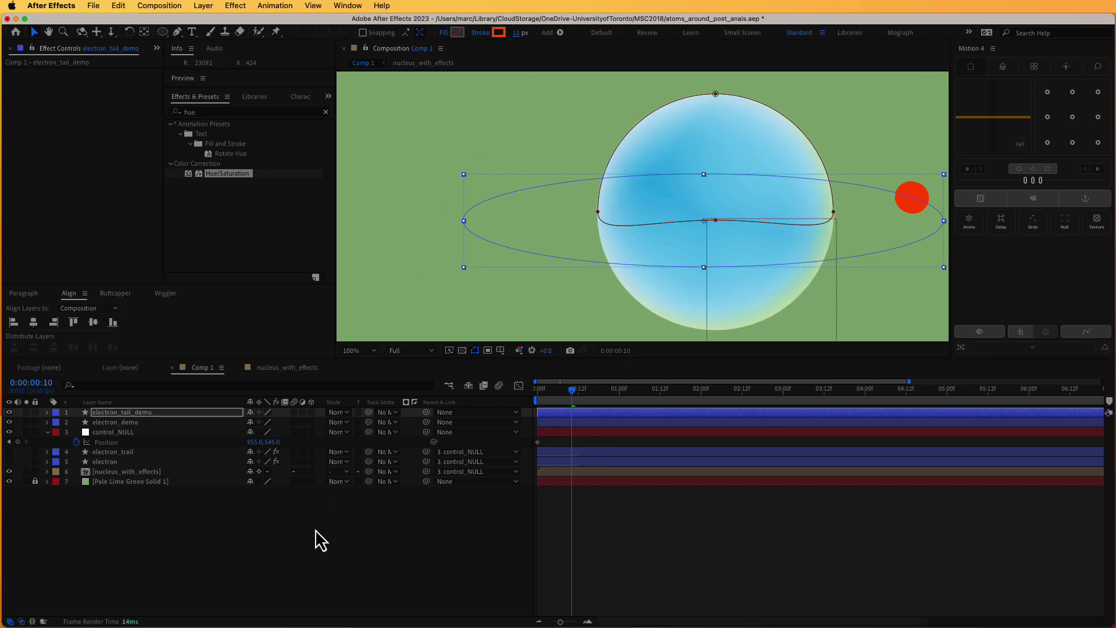
{"action": "left_click", "coordinate": [46, 412]}
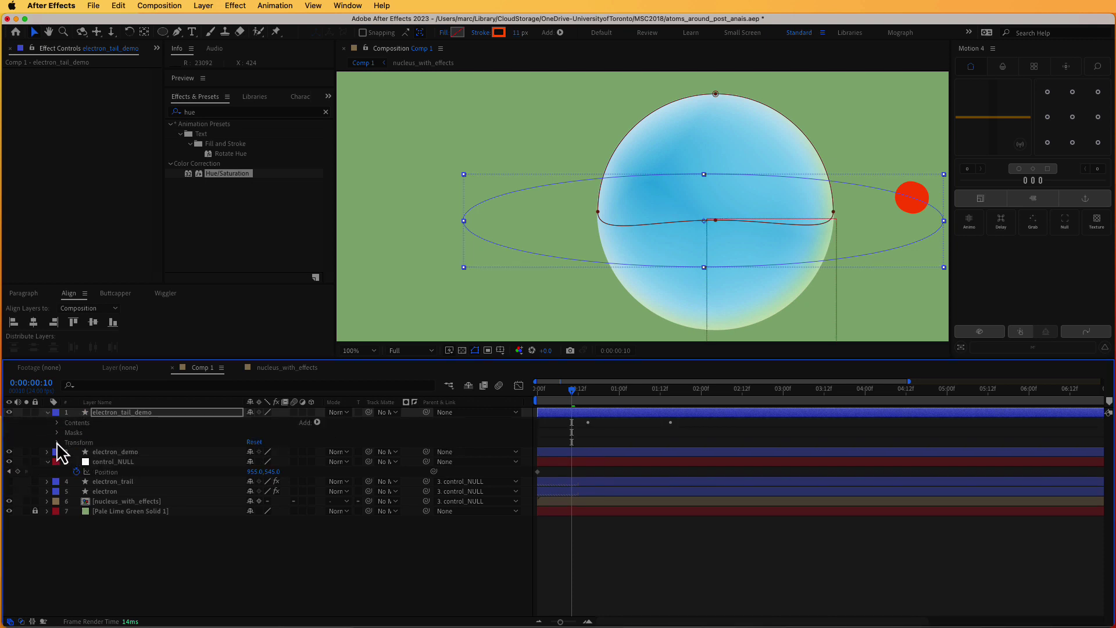
{"action": "left_click", "coordinate": [57, 422]}
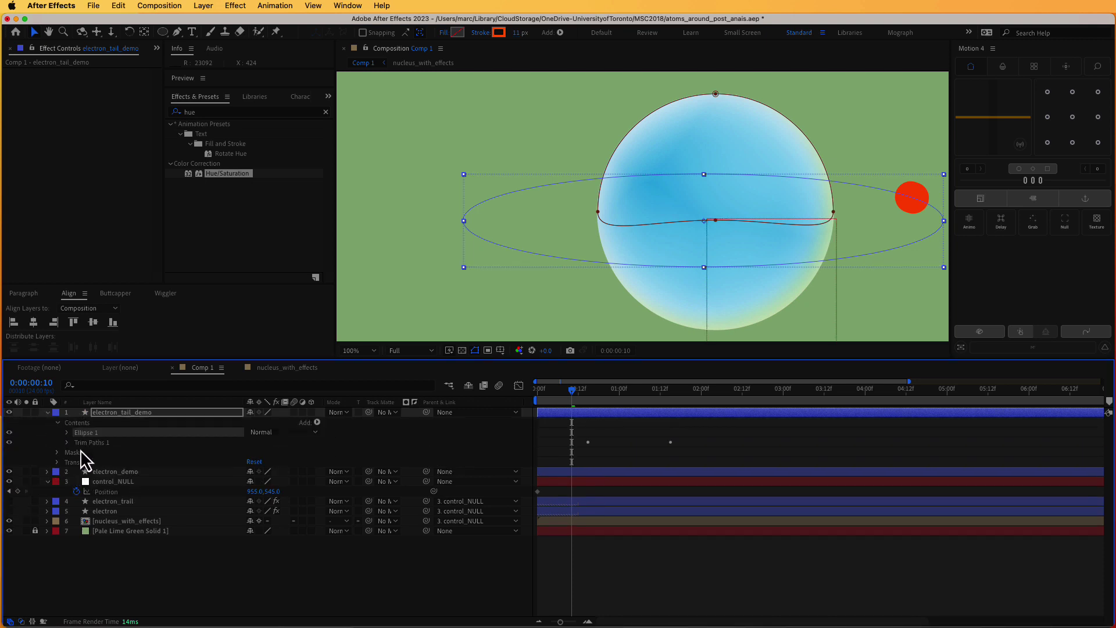
{"action": "left_click", "coordinate": [67, 444]}
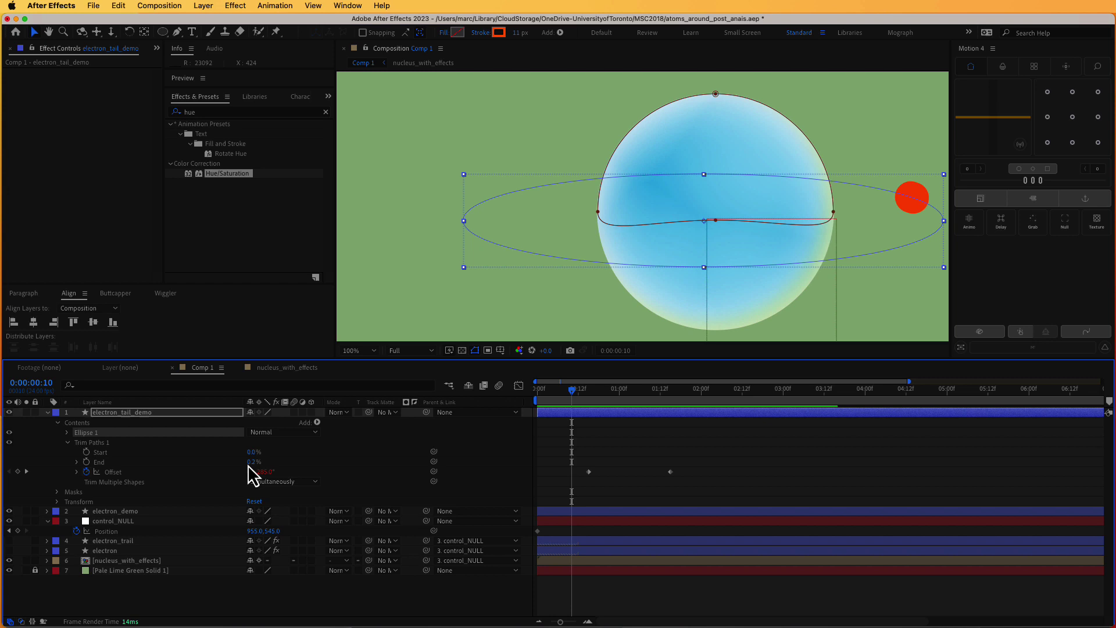
{"action": "mouse_move", "coordinate": [248, 465]}
{"action": "left_mouse_down"}
{"action": "mouse_move", "coordinate": [233, 465]}
{"action": "mouse_move", "coordinate": [262, 474]}
{"action": "left_mouse_up"}
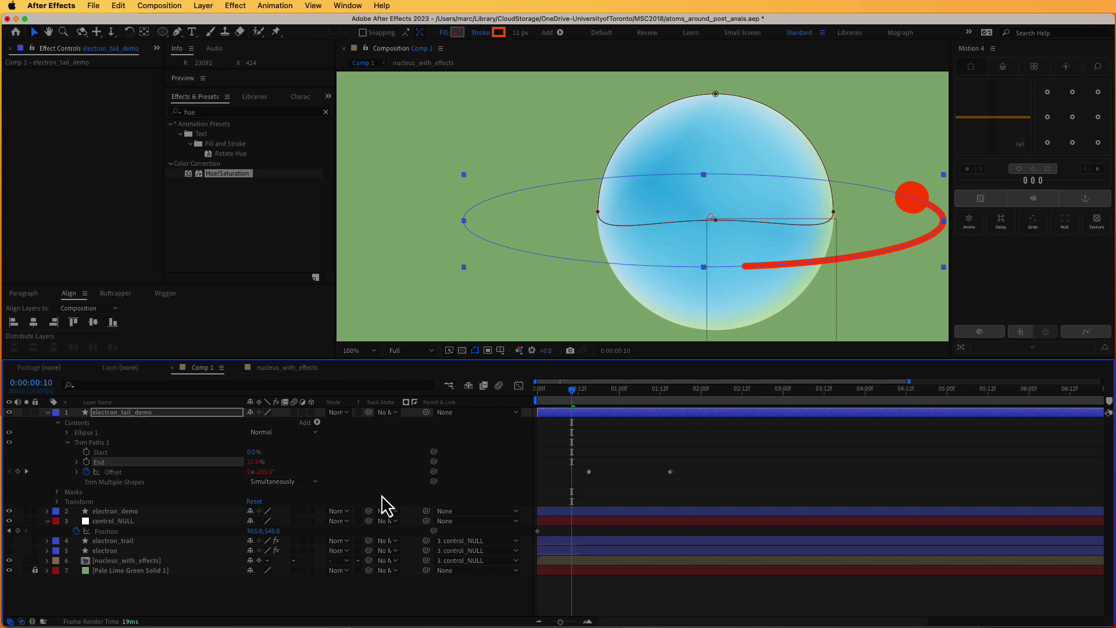
Preview the electron orbiting with its trail, then reselect the Trim Paths 1 group
{"action": "key", "text": "space"}
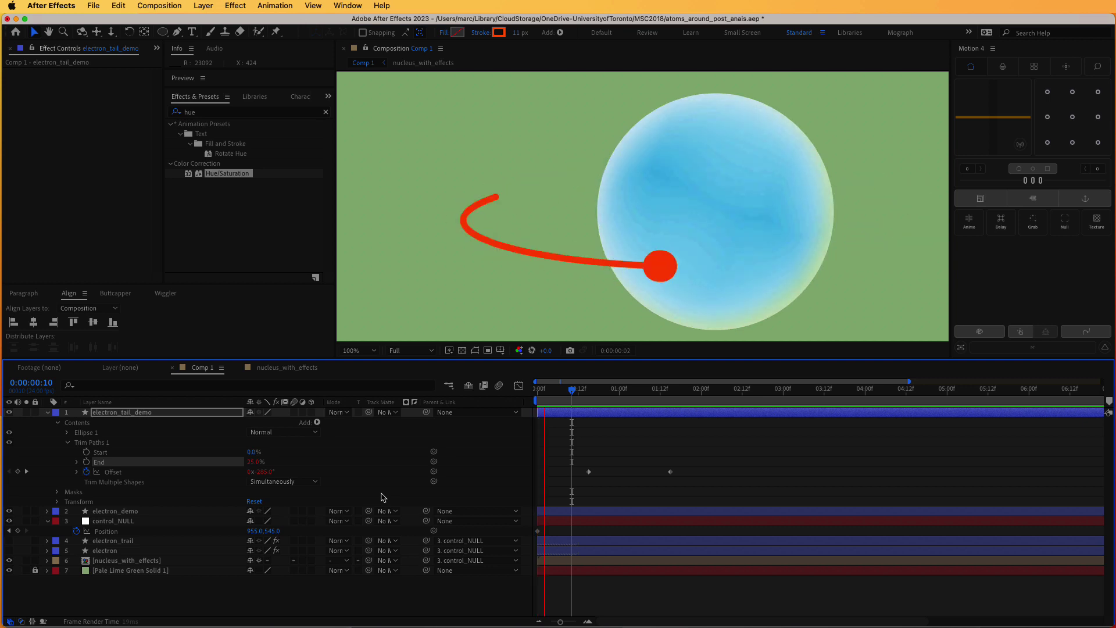
{"action": "key", "text": "space"}
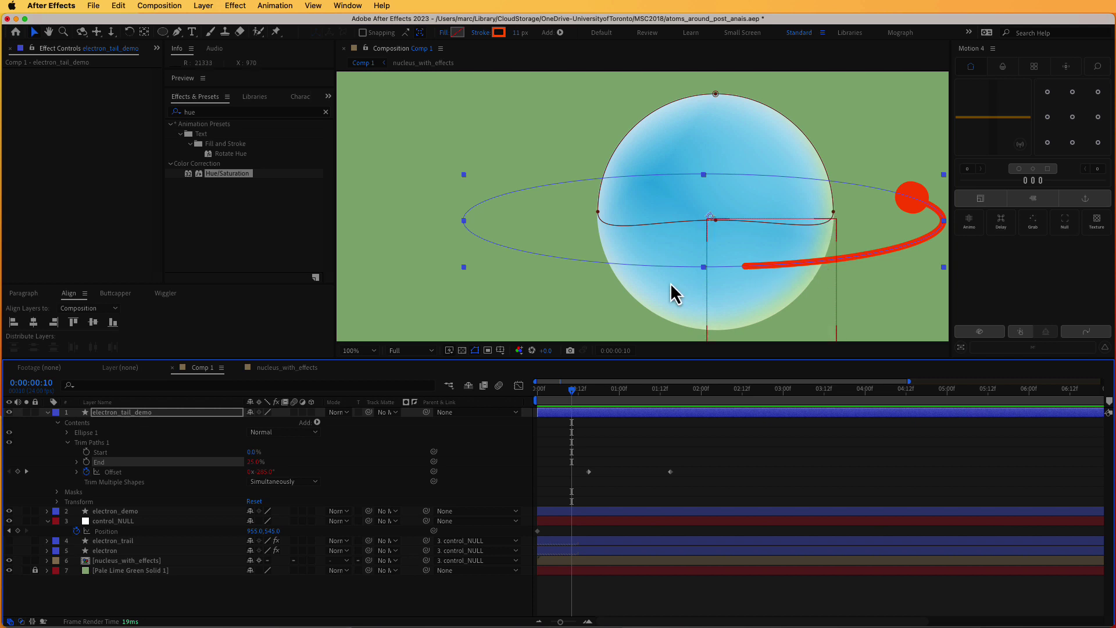
{"action": "left_click", "coordinate": [68, 443]}
{"action": "left_click", "coordinate": [68, 442]}
{"action": "left_click", "coordinate": [75, 443]}
Expand Ellipse 1, Transform and Masks on the electron_tail_demo layer
{"action": "left_click", "coordinate": [69, 435]}
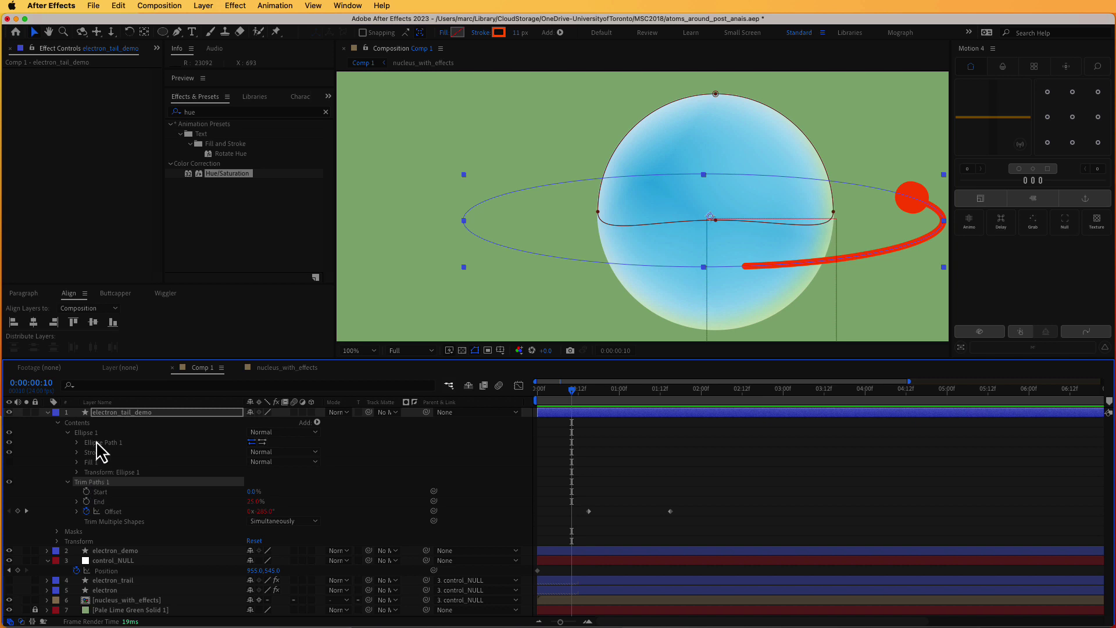
{"action": "left_click", "coordinate": [60, 543]}
{"action": "left_click", "coordinate": [58, 541]}
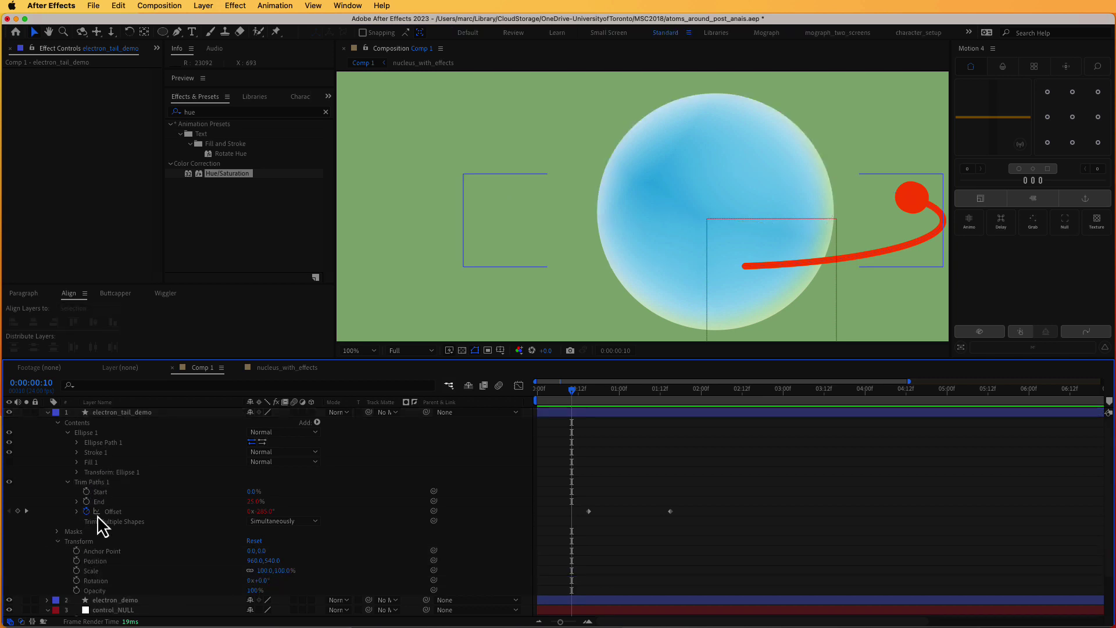
{"action": "left_click", "coordinate": [57, 532]}
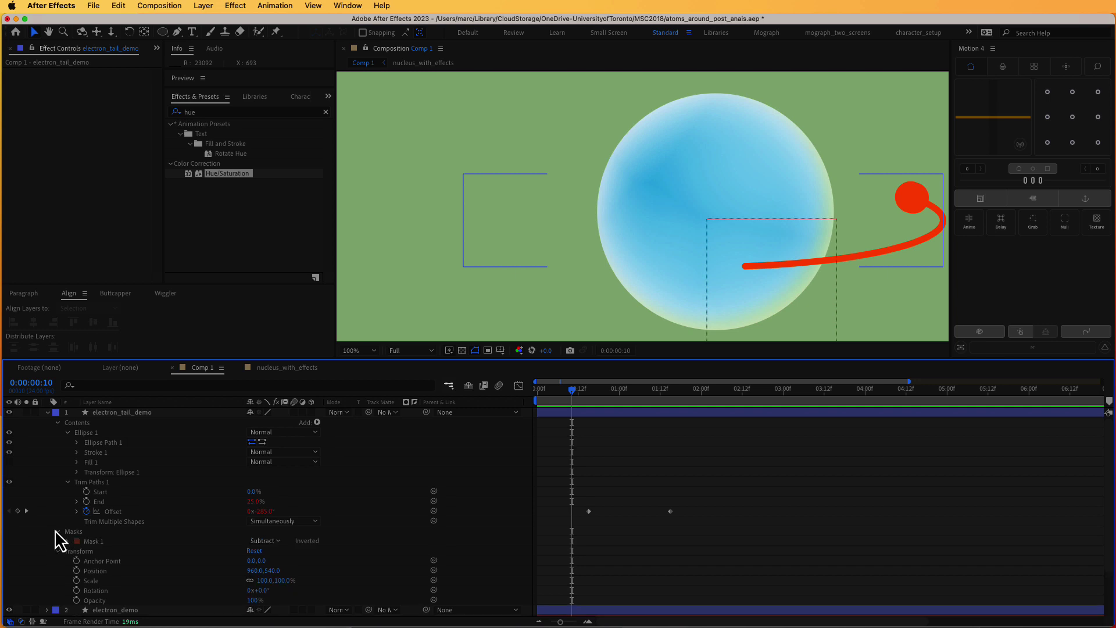
{"action": "left_click", "coordinate": [96, 521]}
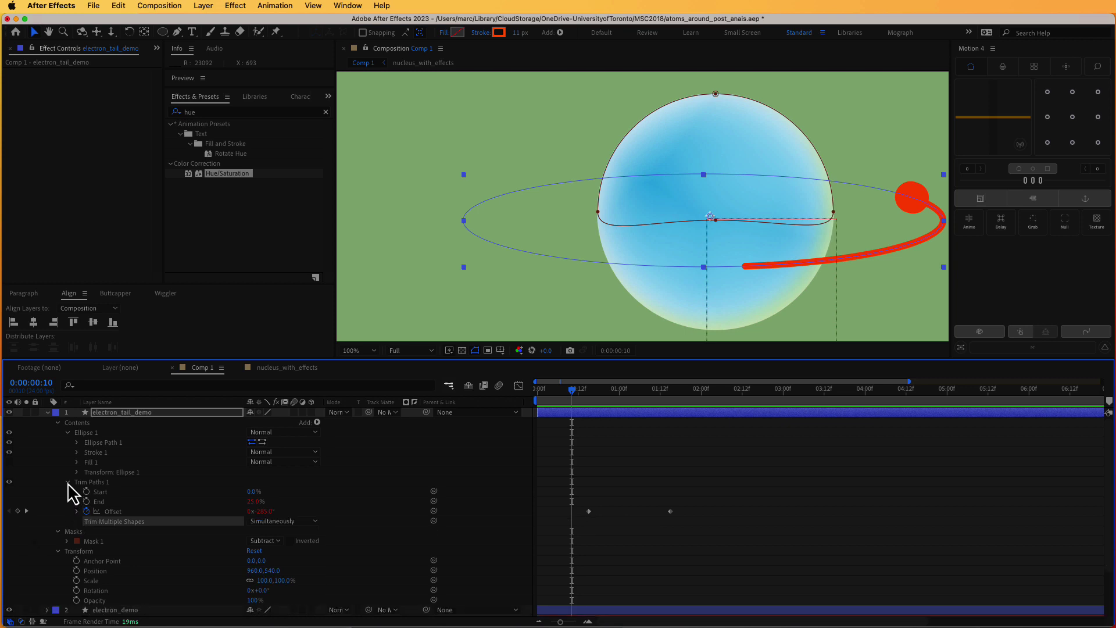
Under Stroke 1 > Taper, set Start Width to 100% and End Width to 0%
{"action": "left_click", "coordinate": [78, 452]}
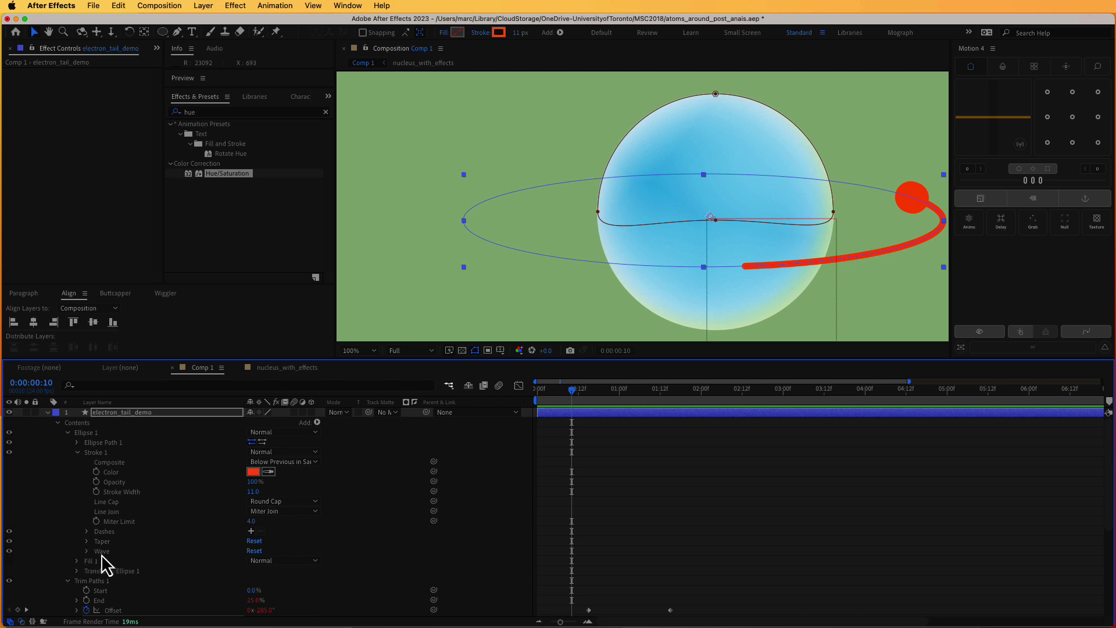
{"action": "left_click", "coordinate": [86, 542]}
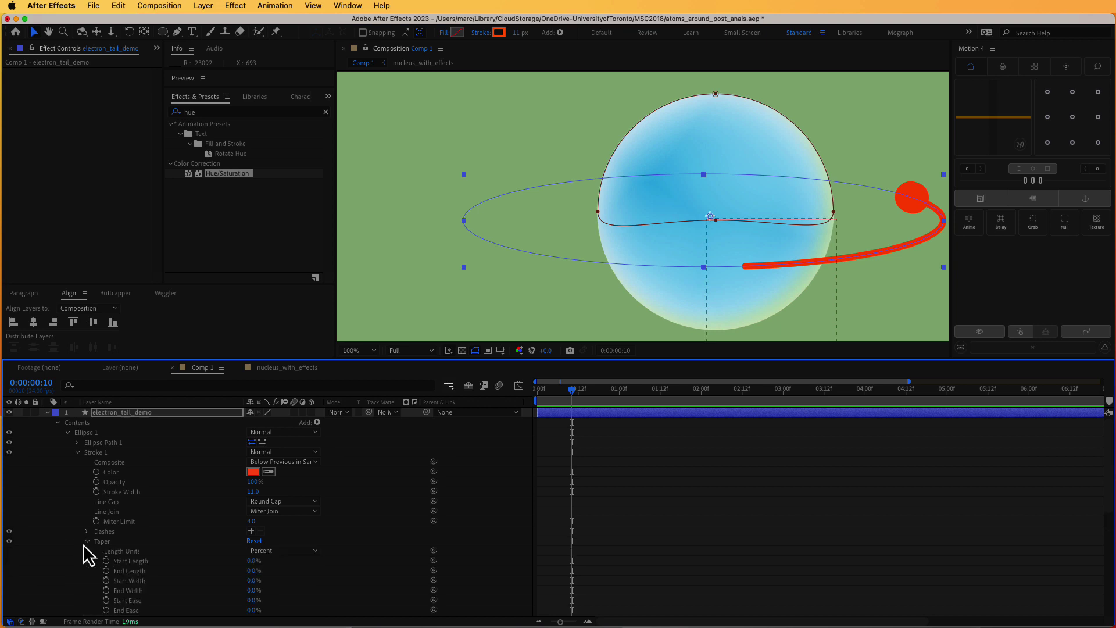
{"action": "scroll", "coordinate": [241, 596], "scroll_direction": "down", "scroll_amount": 3}
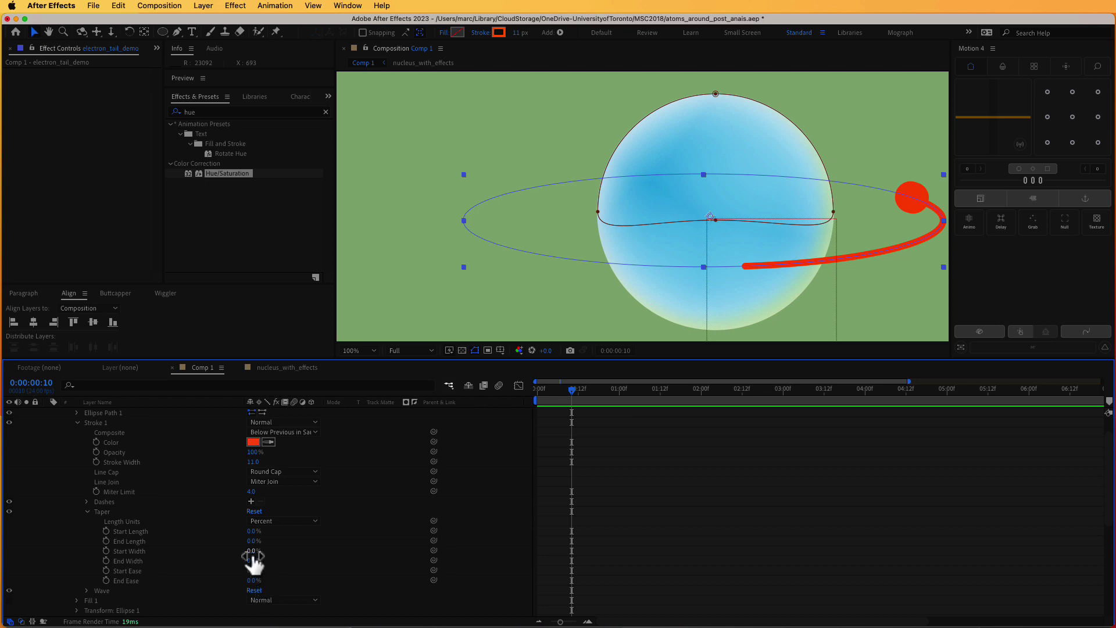
{"action": "left_click_drag", "start_coordinate": [251, 553], "coordinate": [426, 553]}
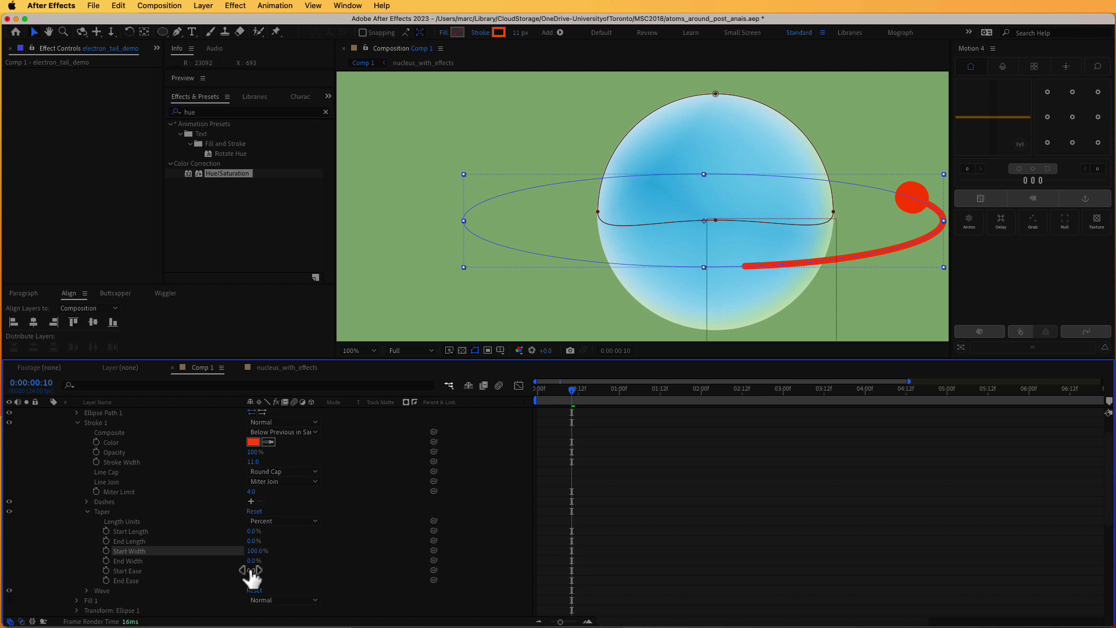
{"action": "left_click_drag", "start_coordinate": [254, 561], "coordinate": [96, 558]}
{"action": "left_click", "coordinate": [97, 561]}
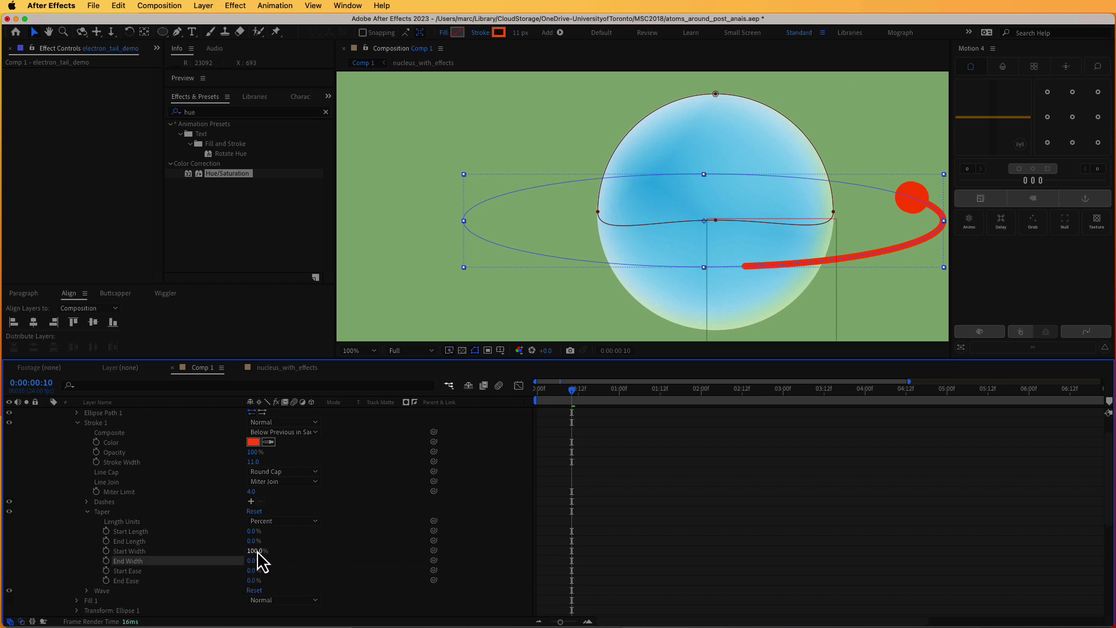
Set taper Start Length 96%, End Length 100%, Start Width 50% and End Ease 67%
{"action": "left_click_drag", "start_coordinate": [253, 531], "coordinate": [452, 550]}
{"action": "left_click_drag", "start_coordinate": [254, 541], "coordinate": [421, 556]}
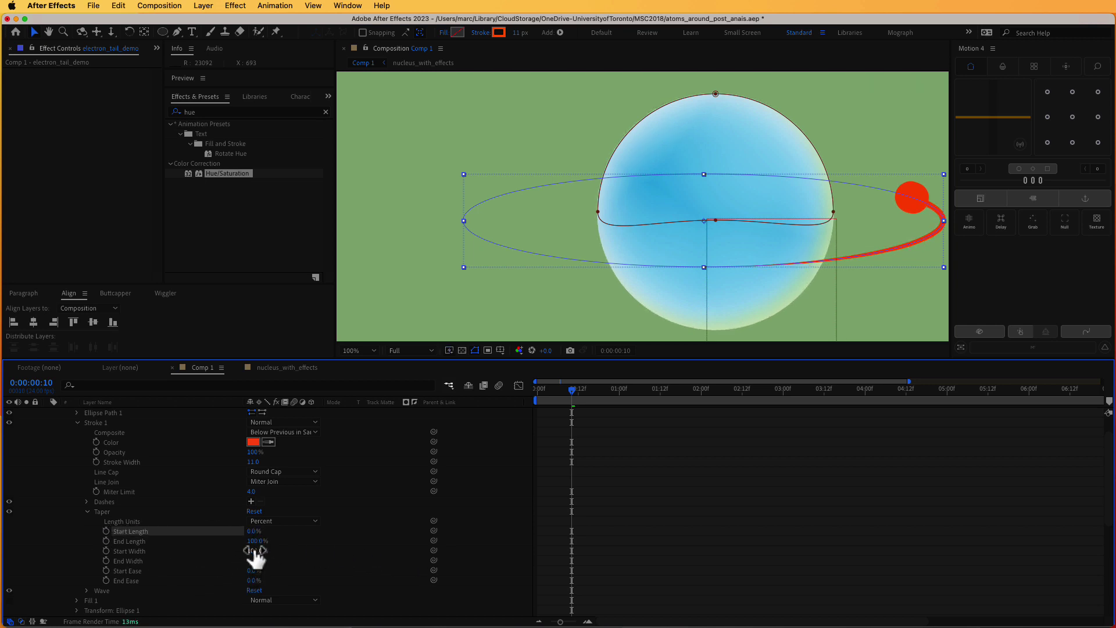
{"action": "left_click_drag", "start_coordinate": [257, 552], "coordinate": [13, 551]}
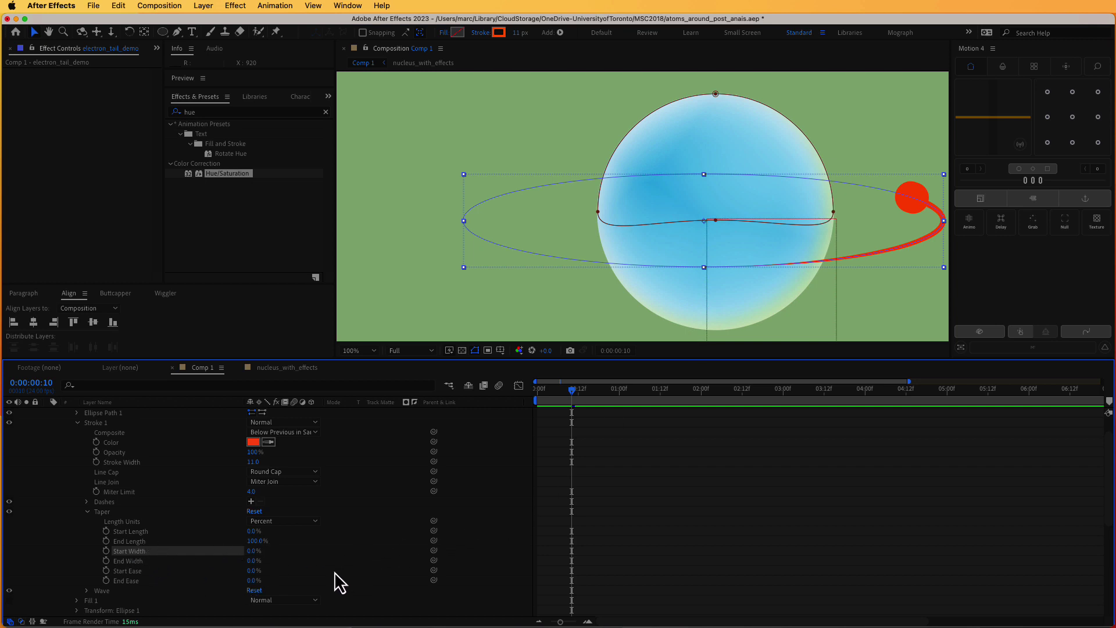
{"action": "left_click_drag", "start_coordinate": [254, 580], "coordinate": [359, 580]}
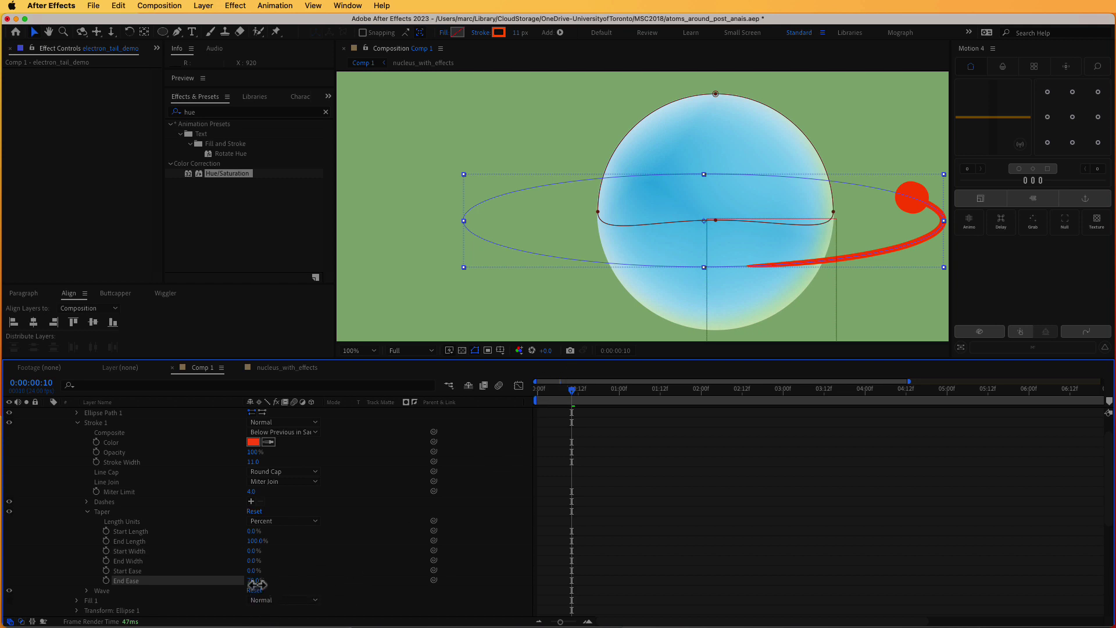
Set the trail's Stroke Width to 23, after trying and undoing a 100% Start Ease
{"action": "left_click_drag", "start_coordinate": [256, 580], "coordinate": [268, 596]}
{"action": "left_click", "coordinate": [252, 572]}
{"action": "type", "text": "100"}
{"action": "key", "text": "Return"}
{"action": "key", "text": "cmd+z"}
{"action": "left_click", "coordinate": [232, 569]}
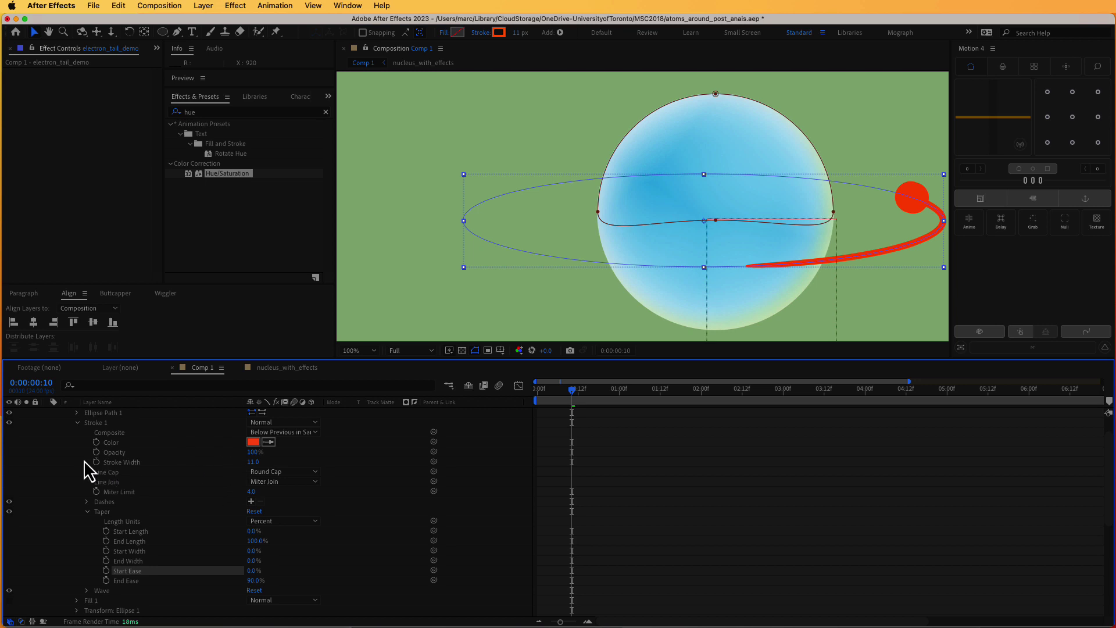
{"action": "left_click", "coordinate": [252, 462]}
{"action": "type", "text": "23"}
{"action": "key", "text": "Return"}
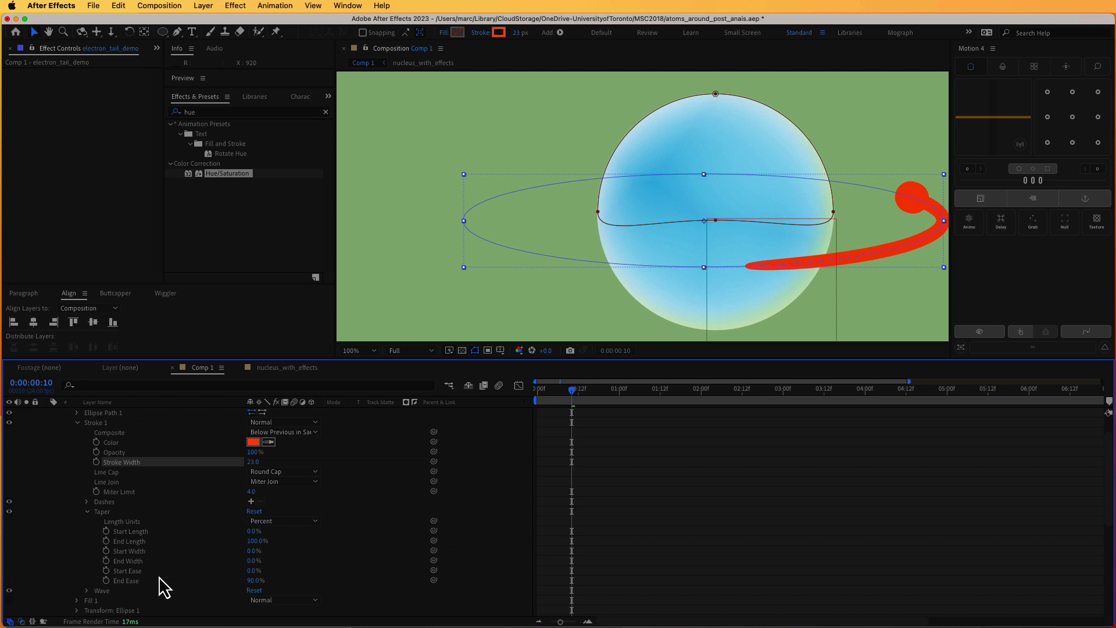
Set Taper End Ease to 100 then lower it to 27%, and preview the trail
{"action": "left_click", "coordinate": [254, 580]}
{"action": "type", "text": "100"}
{"action": "key", "text": "Return"}
{"action": "left_click_drag", "start_coordinate": [277, 584], "coordinate": [238, 585]}
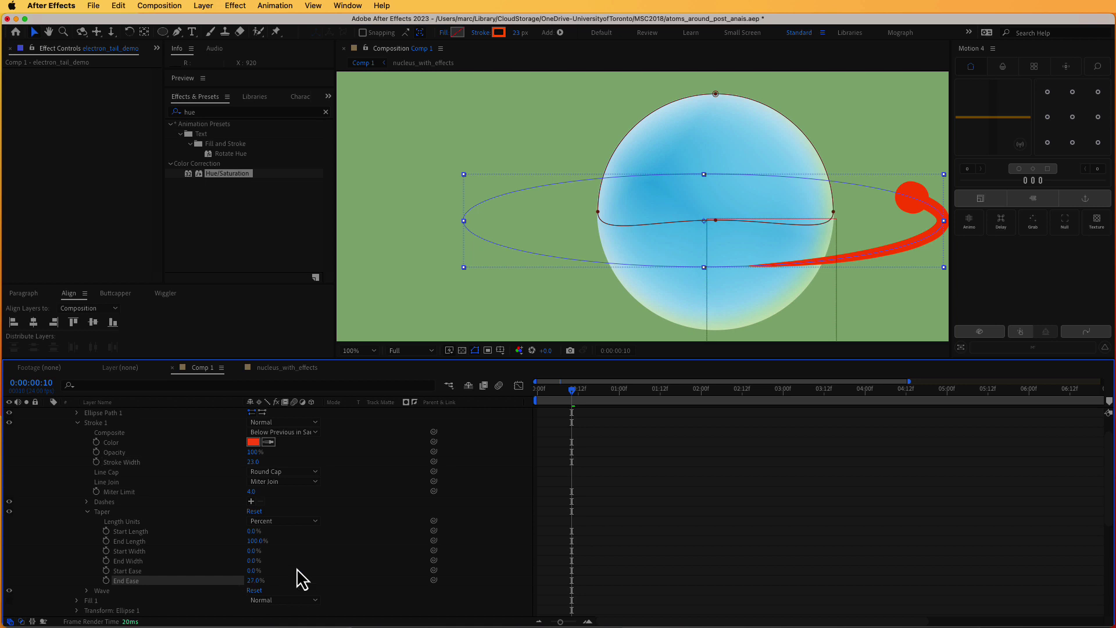
{"action": "left_click", "coordinate": [417, 97]}
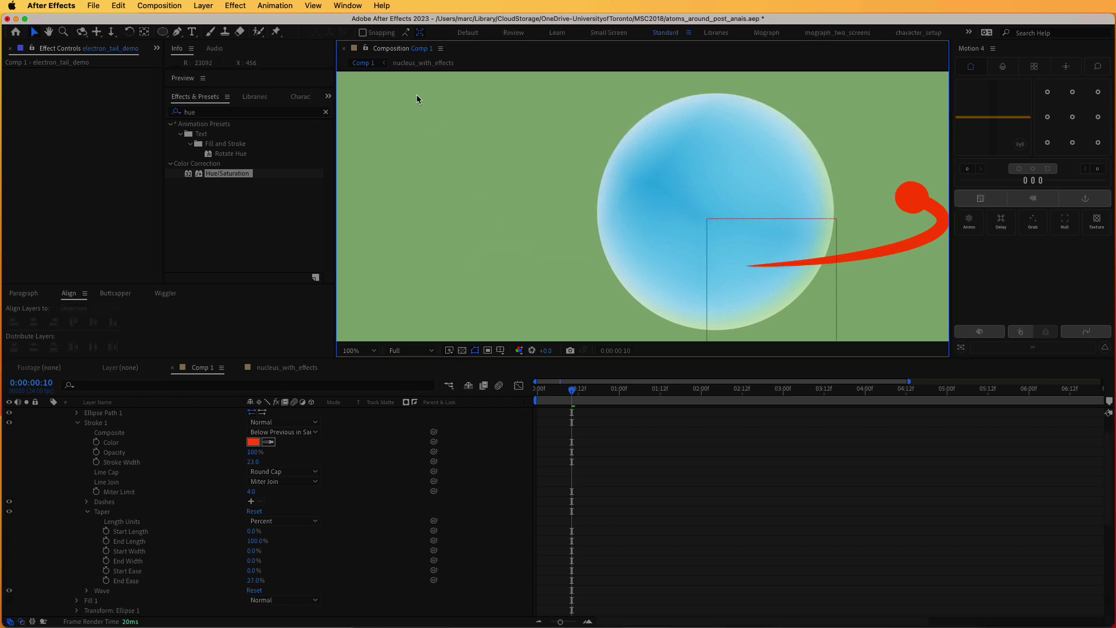
{"action": "key", "text": "space"}
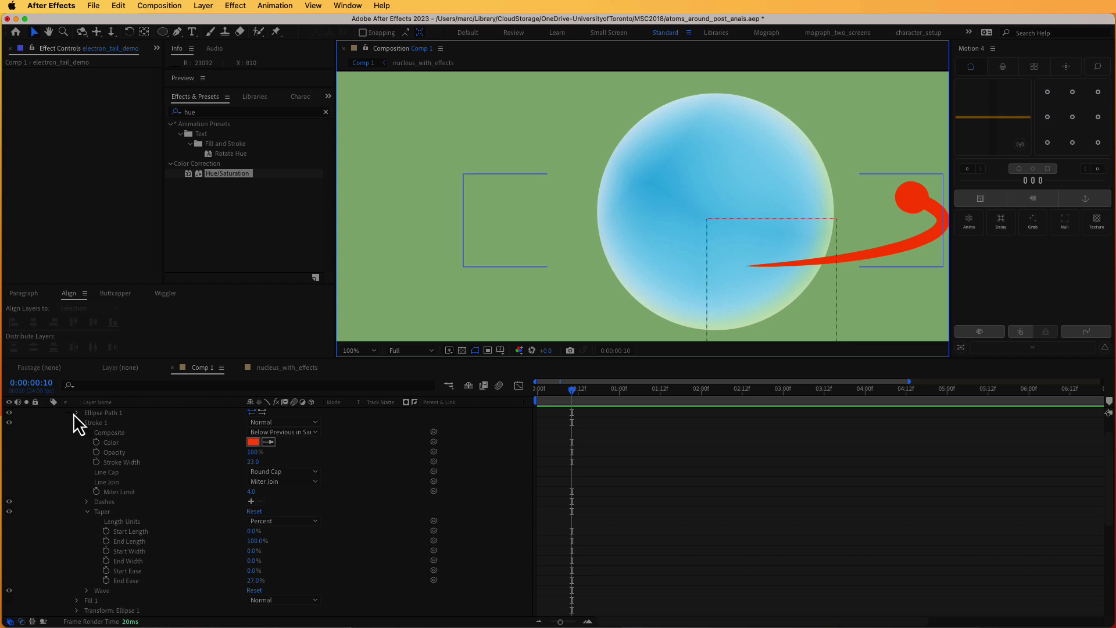
{"action": "scroll", "coordinate": [78, 456], "scroll_direction": "up", "scroll_amount": 3}
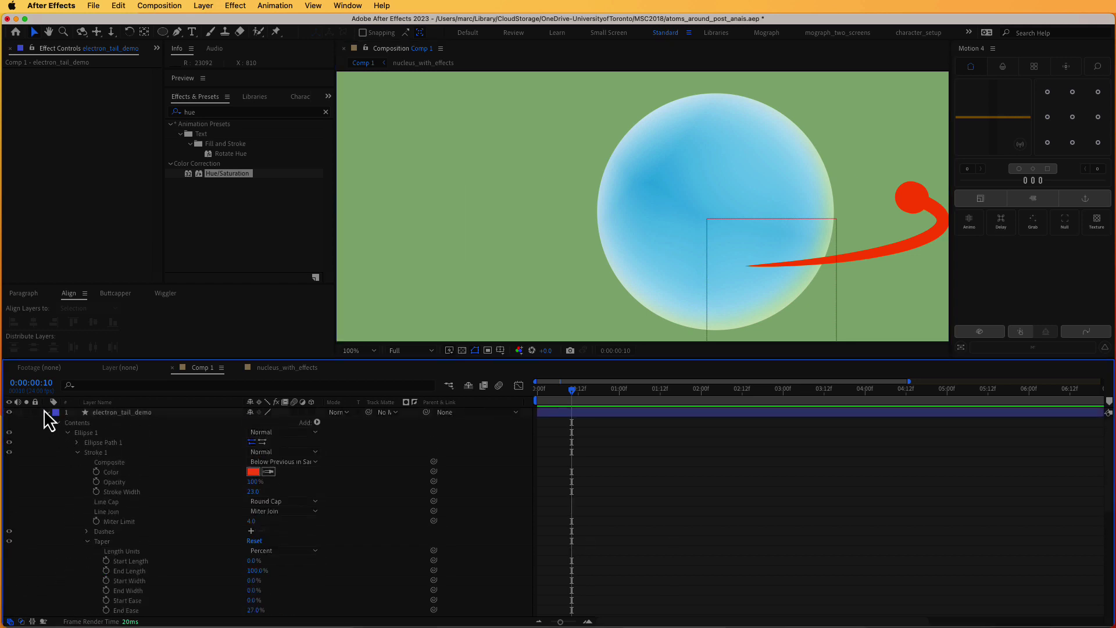
Parent electron_tail_demo and electron_demo to control_NULL with the pick whip
{"action": "left_click", "coordinate": [48, 412]}
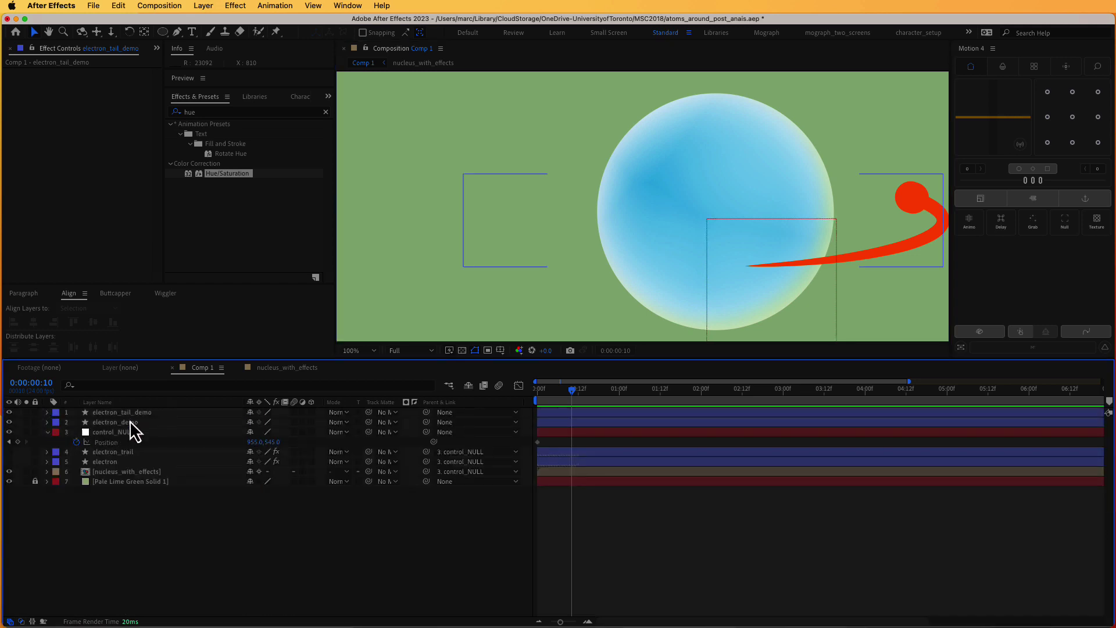
{"action": "left_click", "coordinate": [130, 417]}
{"action": "left_click", "coordinate": [131, 423], "text": "shift"}
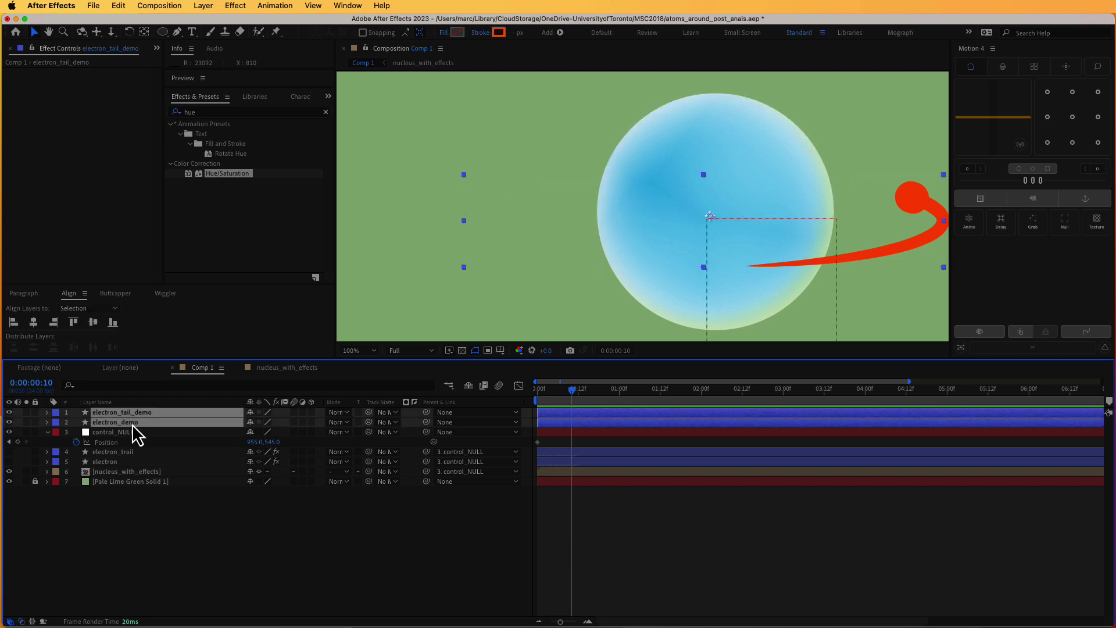
{"action": "left_click_drag", "start_coordinate": [426, 422], "coordinate": [142, 438]}
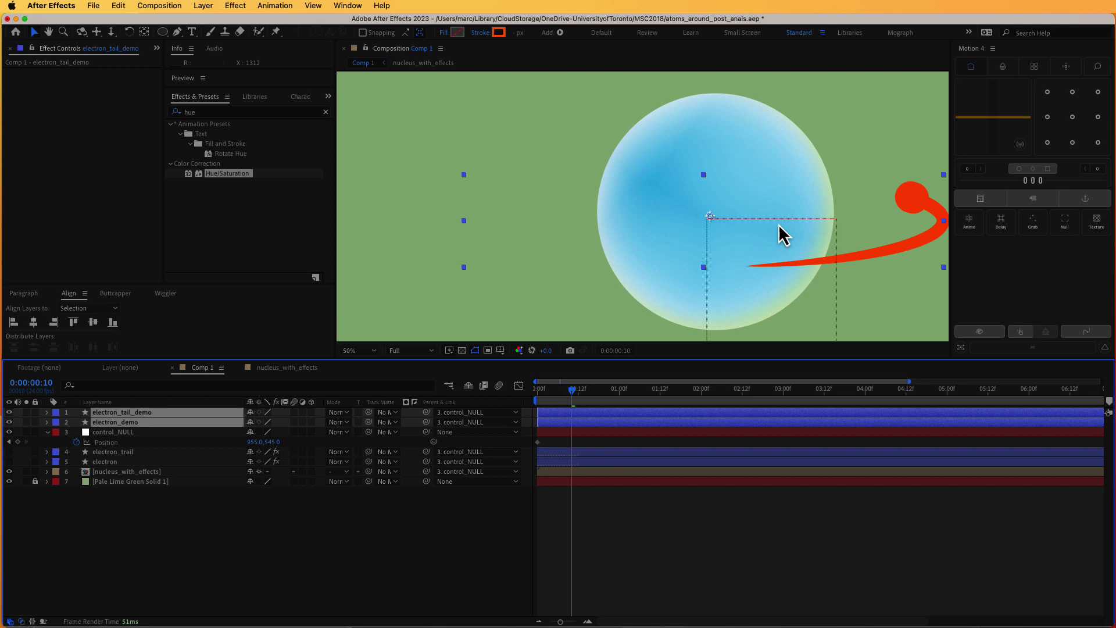
{"action": "scroll", "coordinate": [773, 228], "scroll_direction": "down", "scroll_amount": 3}
{"action": "scroll", "coordinate": [766, 231], "scroll_direction": "up", "scroll_amount": 2}
Turn off control_NULL's Position keyframing, move it to 1007,559, rotate it and preview
{"action": "left_click_drag", "start_coordinate": [720, 278], "coordinate": [780, 282]}
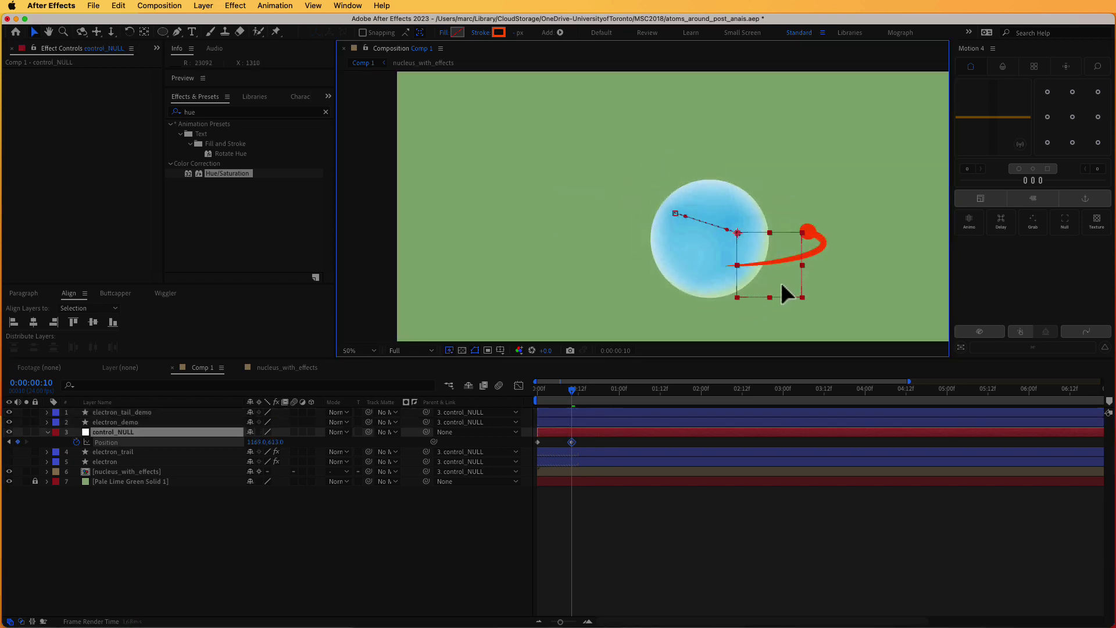
{"action": "key", "text": "super+z"}
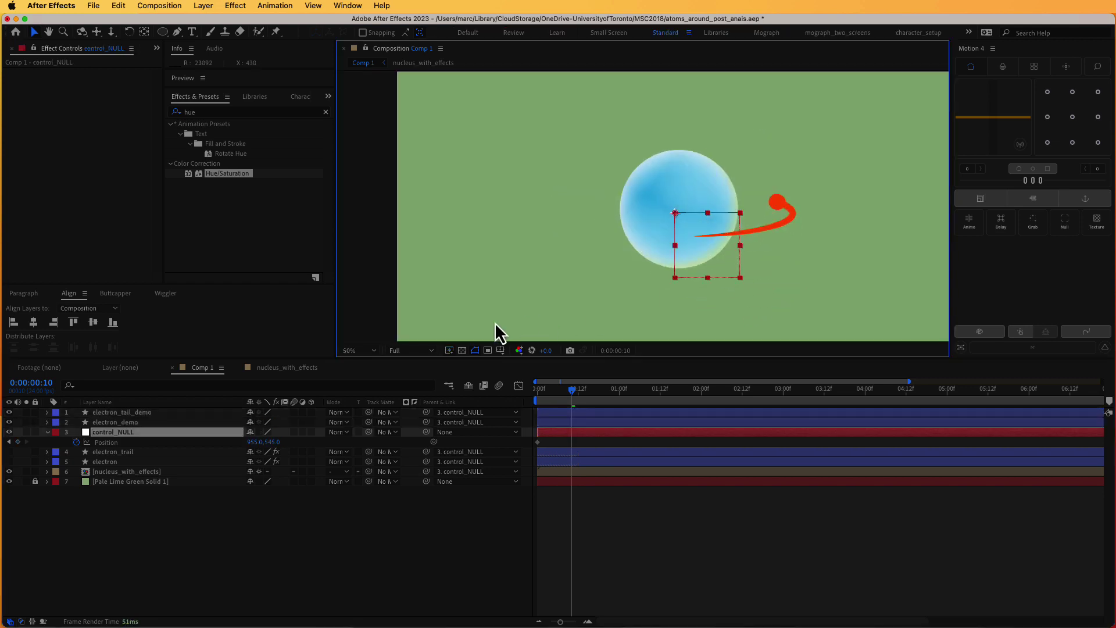
{"action": "key", "text": "End"}
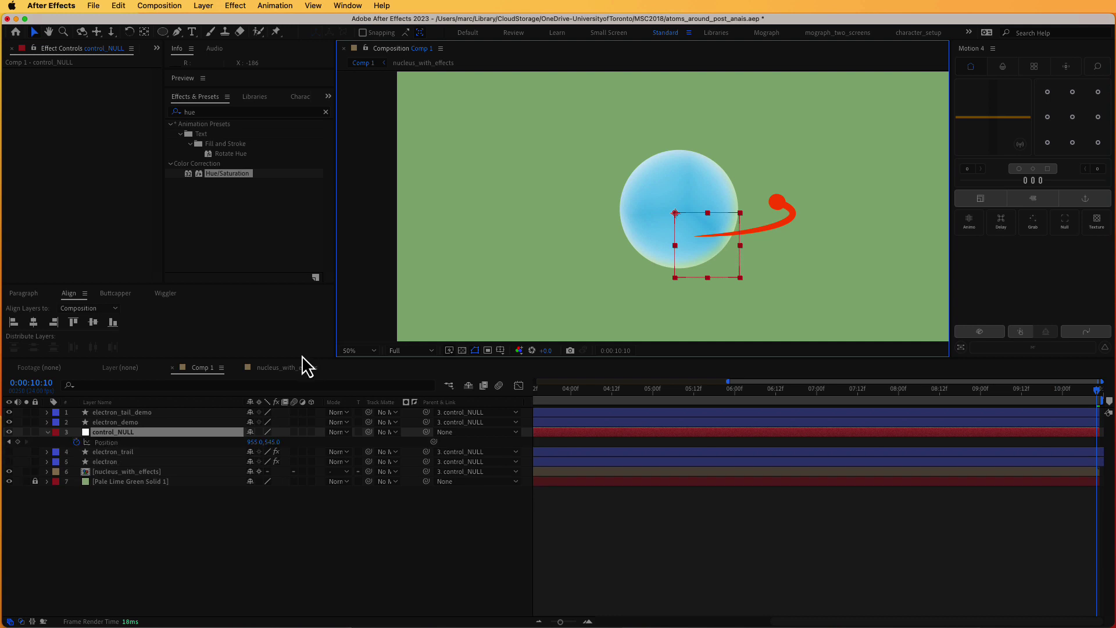
{"action": "left_click", "coordinate": [76, 443]}
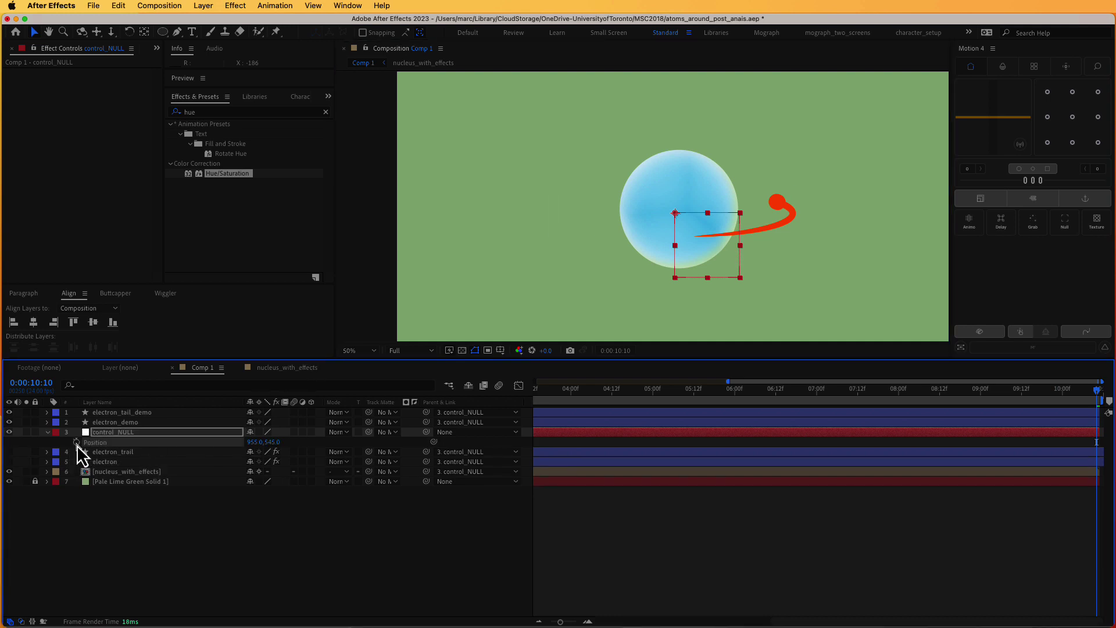
{"action": "left_click_drag", "start_coordinate": [728, 270], "coordinate": [631, 374]}
{"action": "key", "text": "w"}
{"action": "key", "text": "space"}
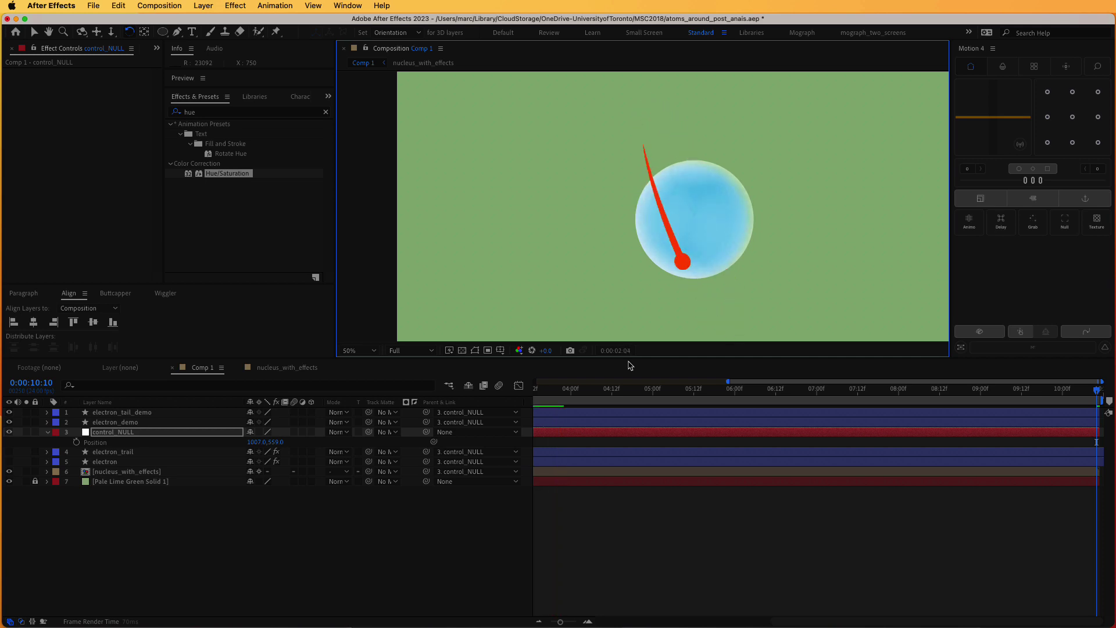
Add a wiggle(30,3) expression to control_NULL's Position and preview the result
{"action": "key", "text": "space"}
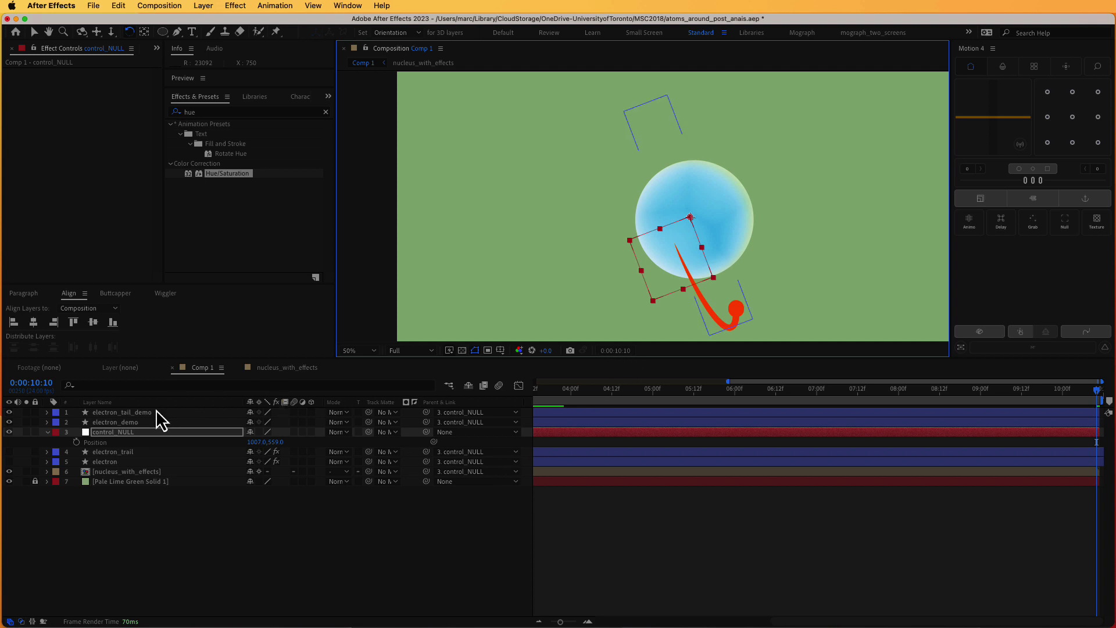
{"action": "left_click", "coordinate": [121, 432]}
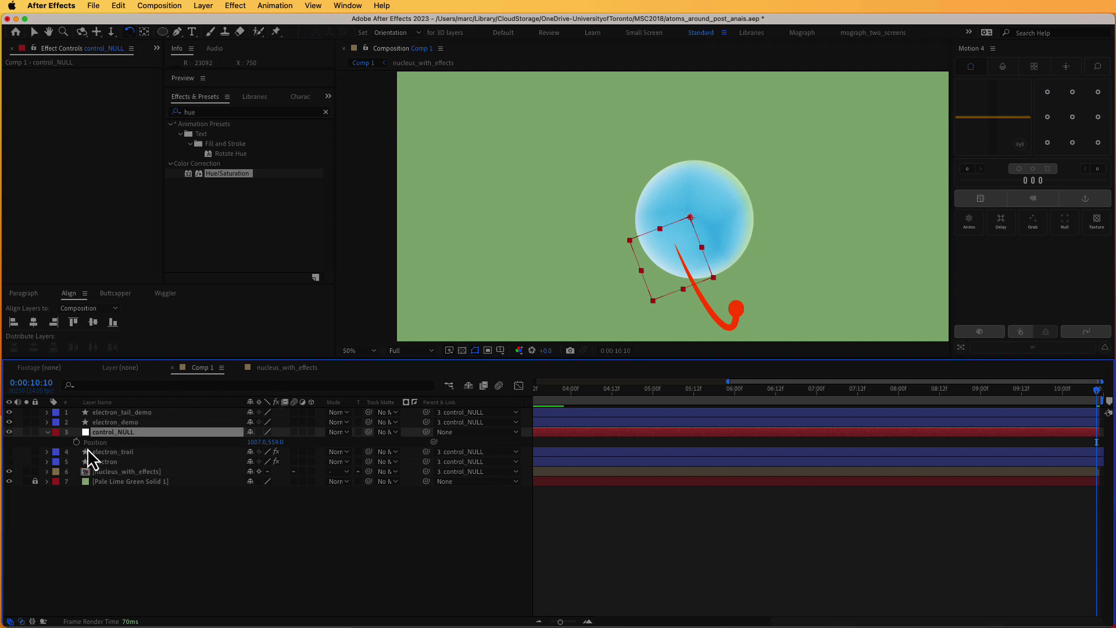
{"action": "left_click", "coordinate": [93, 442]}
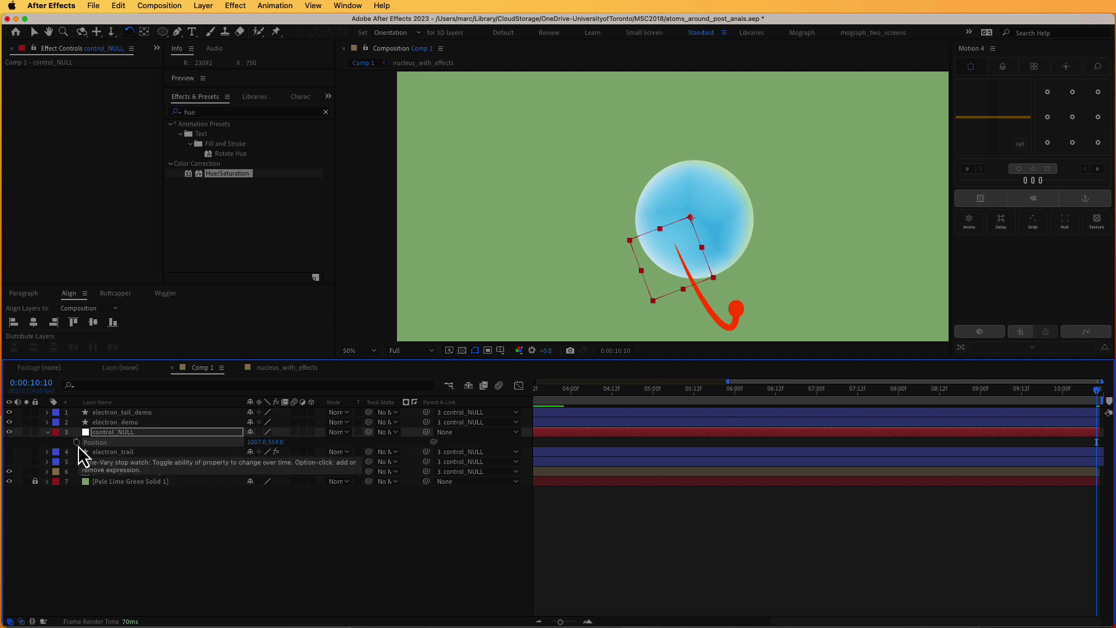
{"action": "left_click", "coordinate": [77, 442], "text": "alt"}
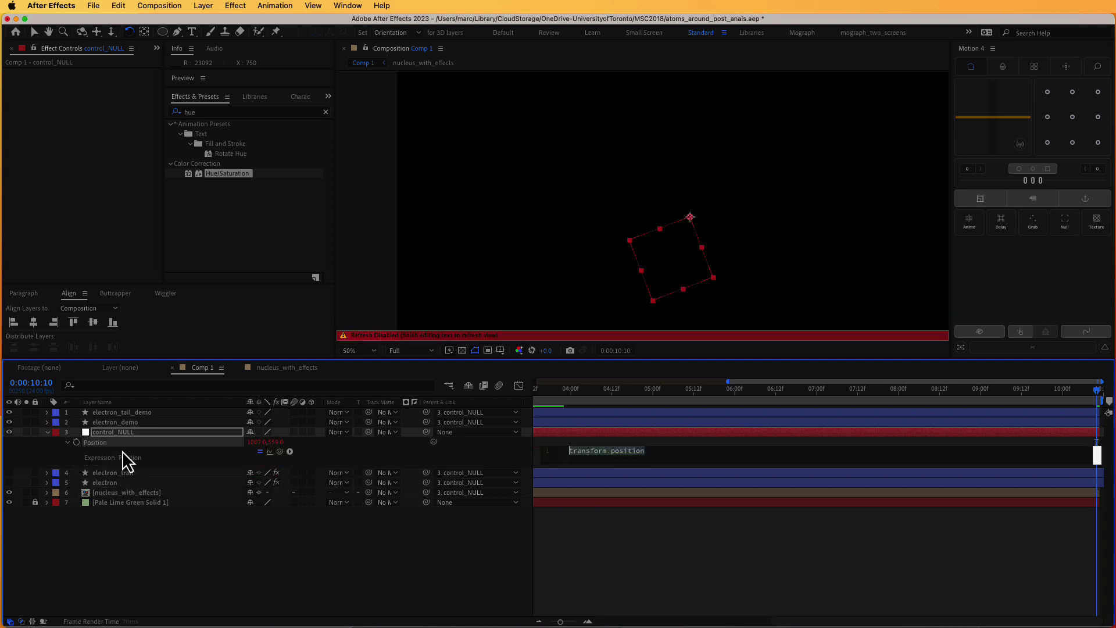
{"action": "type", "text": "wi"}
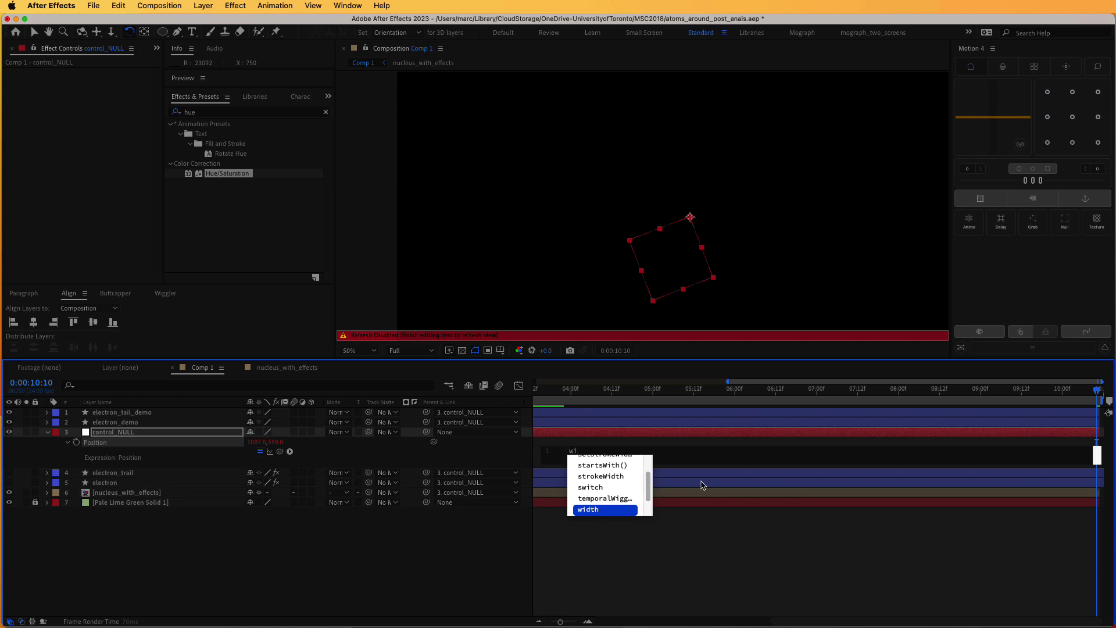
{"action": "type", "text": "gg"}
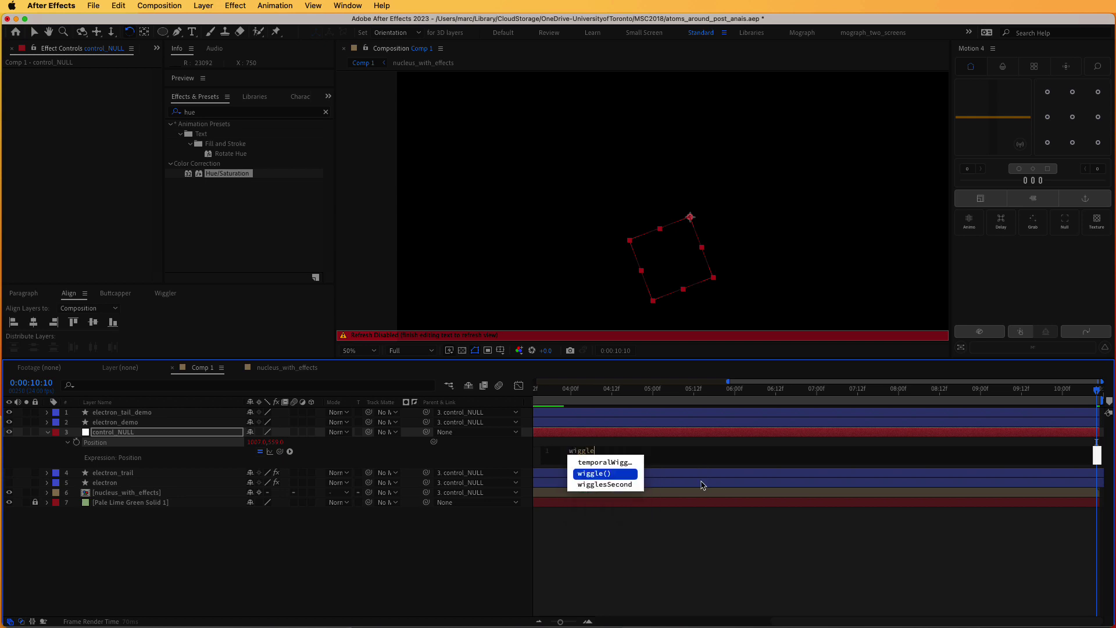
{"action": "type", "text": "le"}
{"action": "key", "text": "Return"}
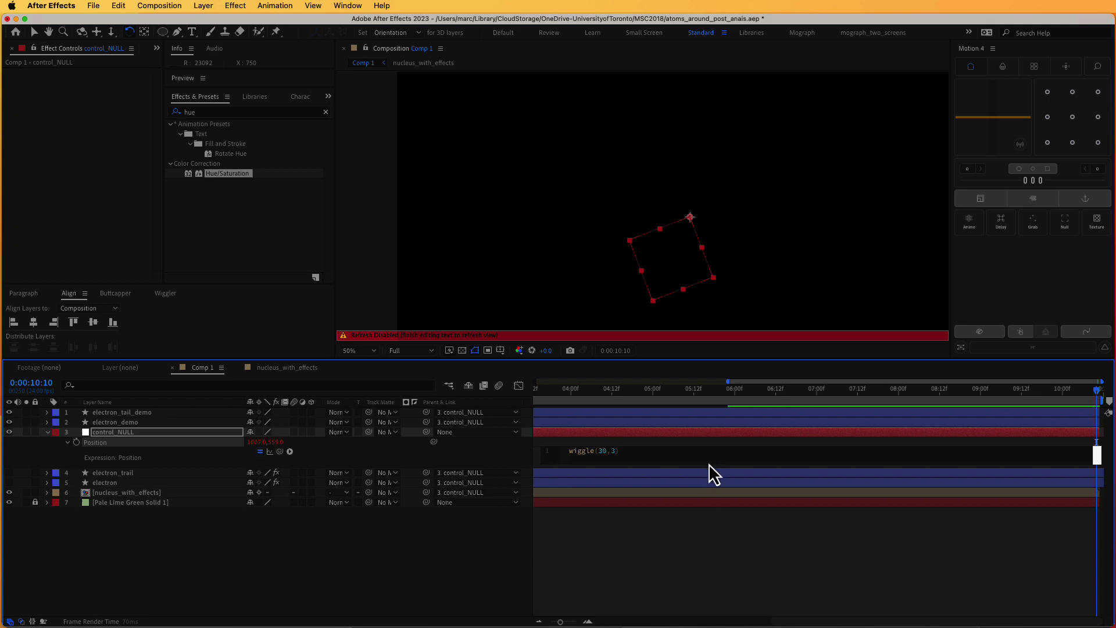
{"action": "left_click", "coordinate": [691, 542]}
{"action": "key", "text": "space"}
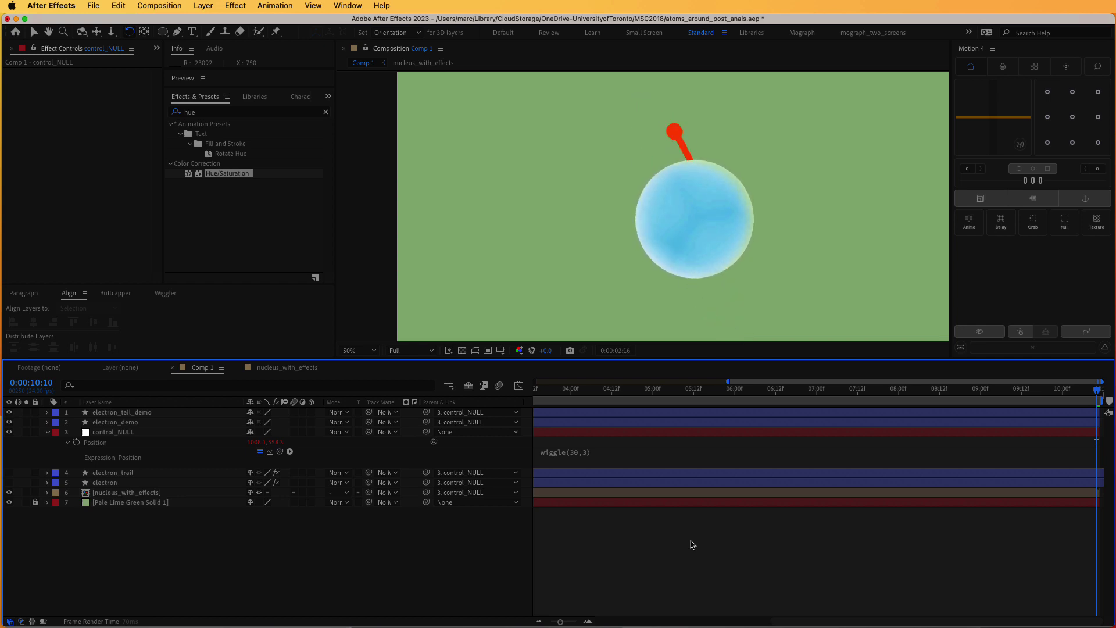
{"action": "key", "text": "space"}
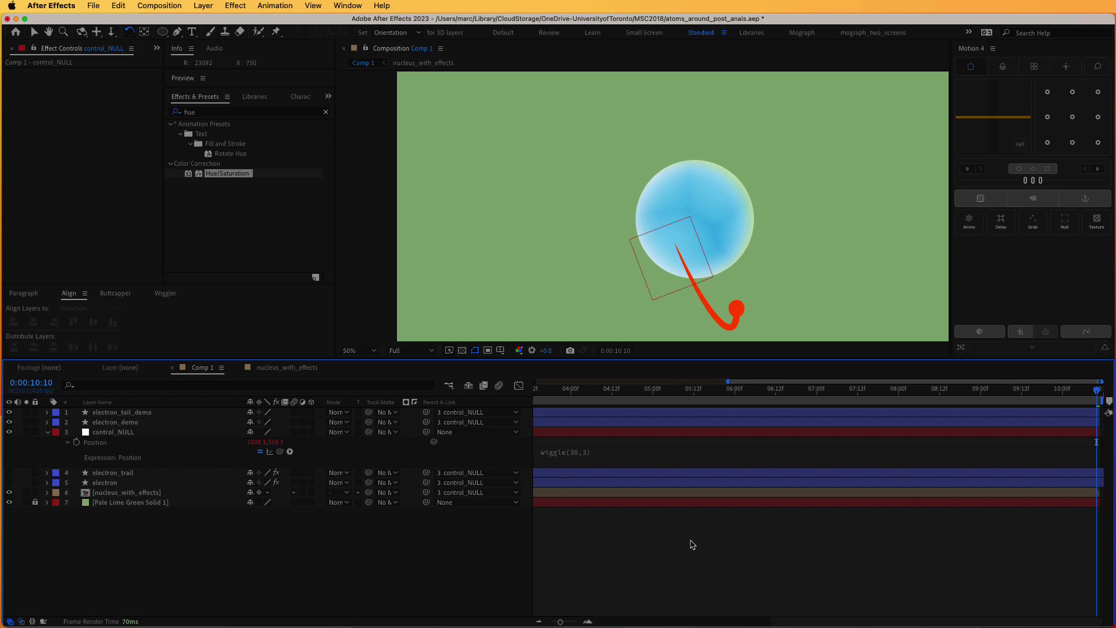
Revise the Position expression to wiggle(3,30)
{"action": "left_click", "coordinate": [573, 452]}
{"action": "left_click", "coordinate": [607, 451]}
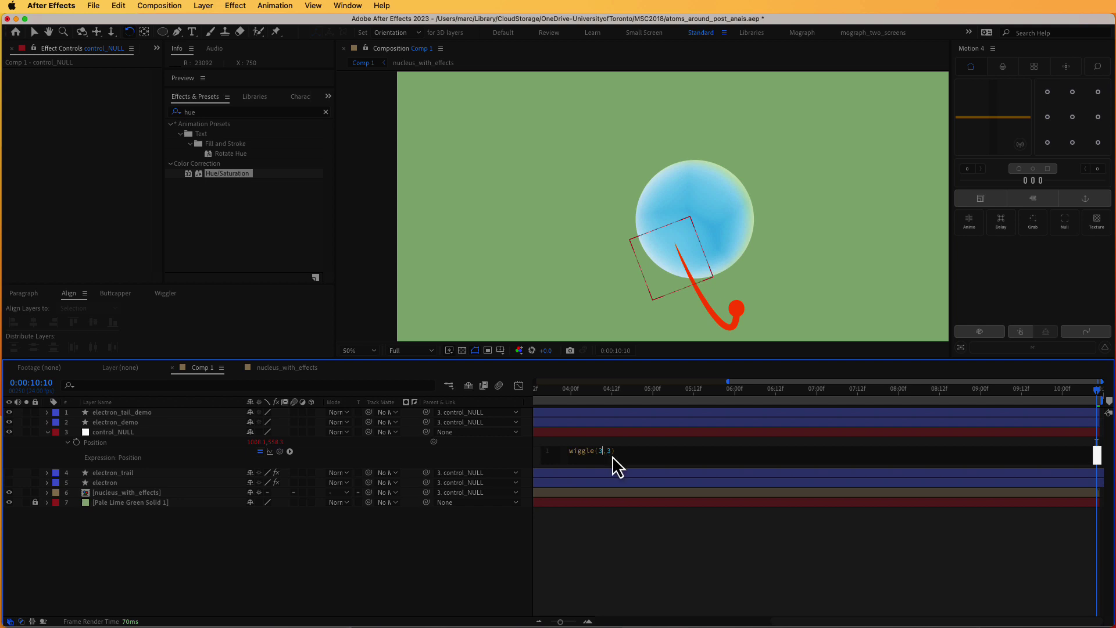
{"action": "left_click", "coordinate": [754, 491]}
{"action": "left_click", "coordinate": [716, 564]}
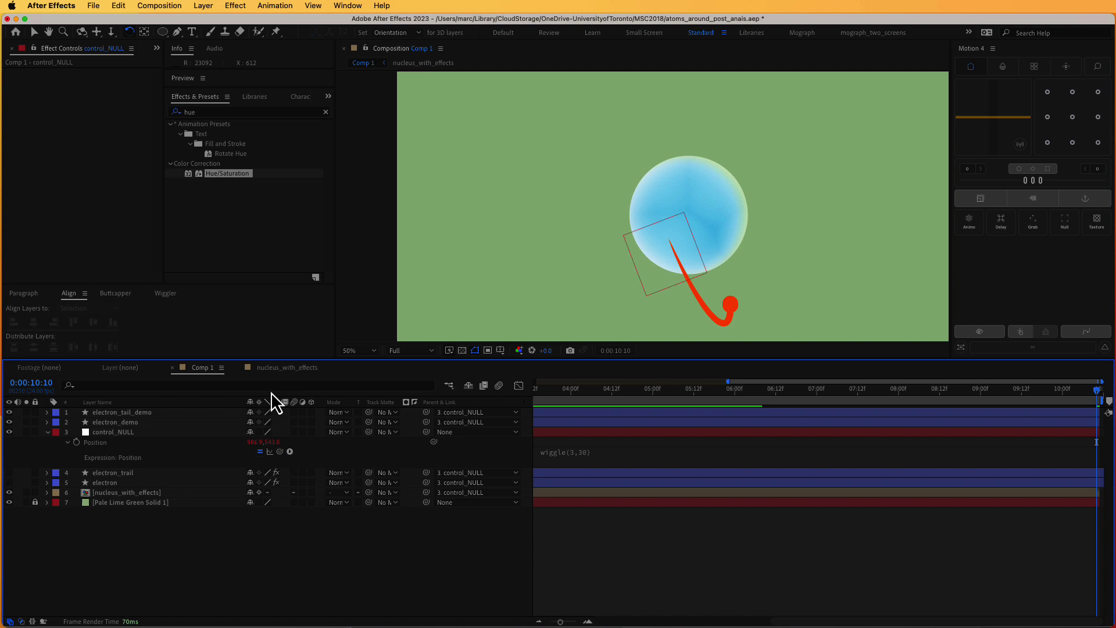
Open nucleus_with_effects, disable Hue/Saturation and Cell Pattern, and expand the nucleus layer
{"action": "left_click", "coordinate": [284, 368]}
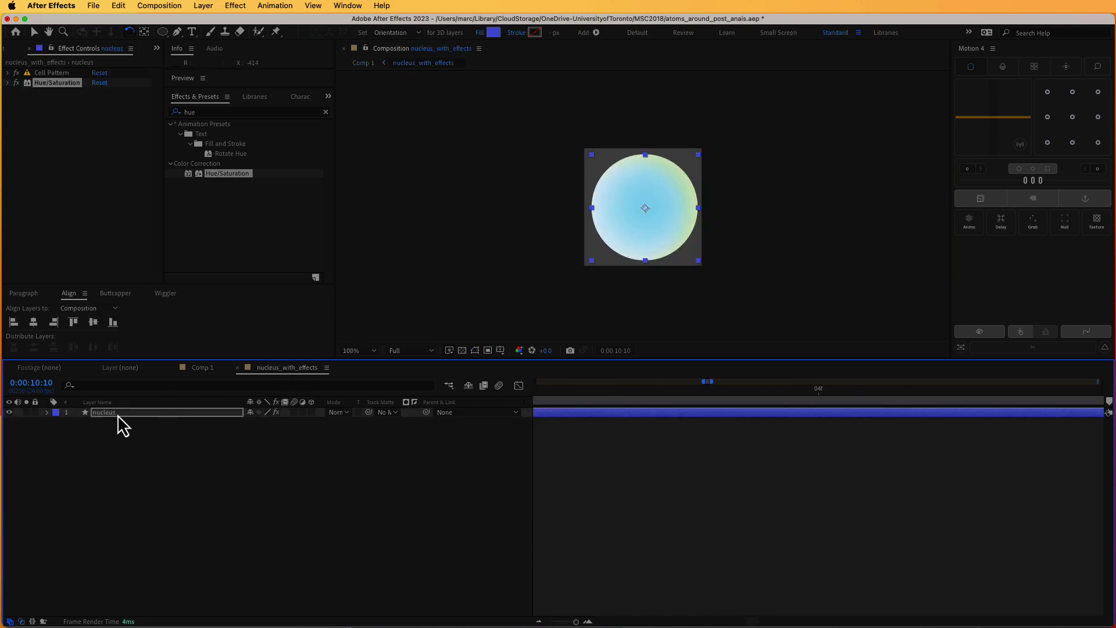
{"action": "left_click", "coordinate": [17, 82]}
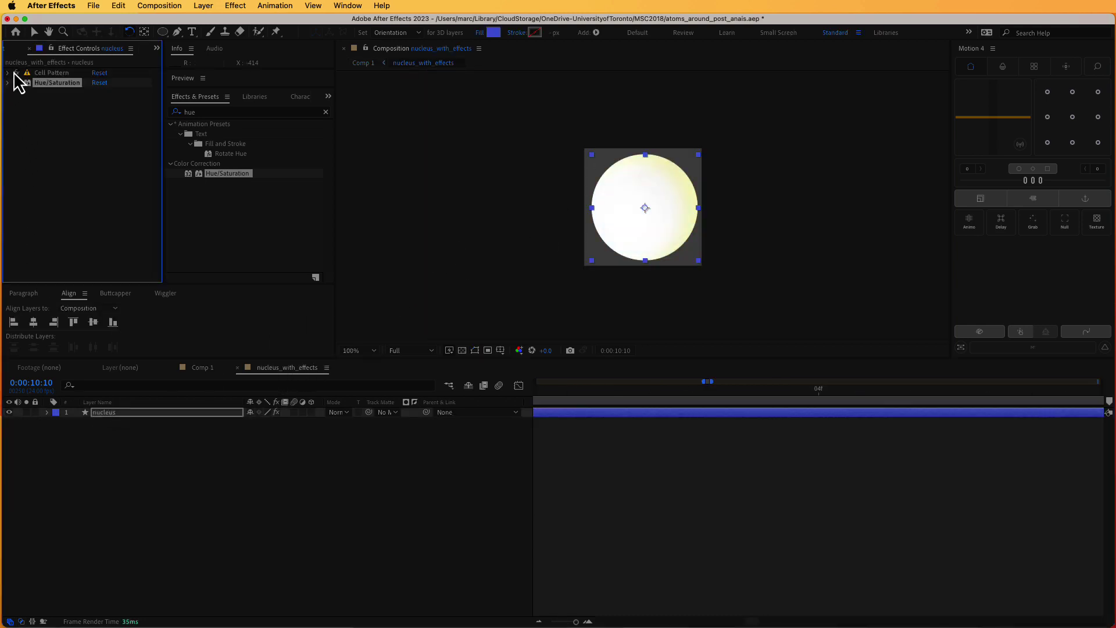
{"action": "left_click", "coordinate": [16, 73]}
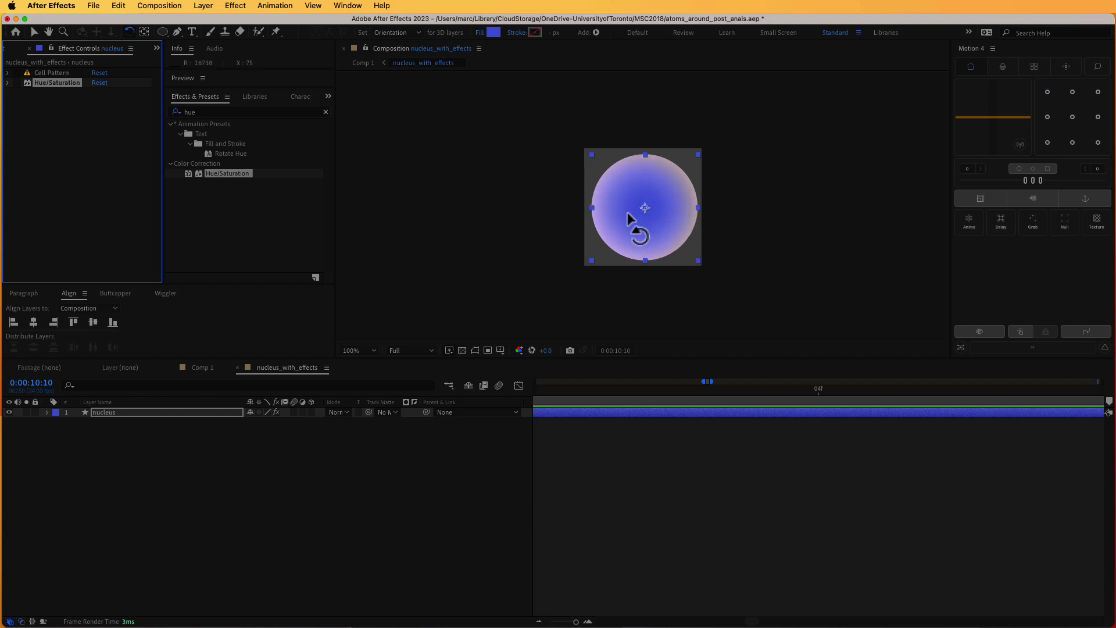
{"action": "left_click", "coordinate": [109, 414]}
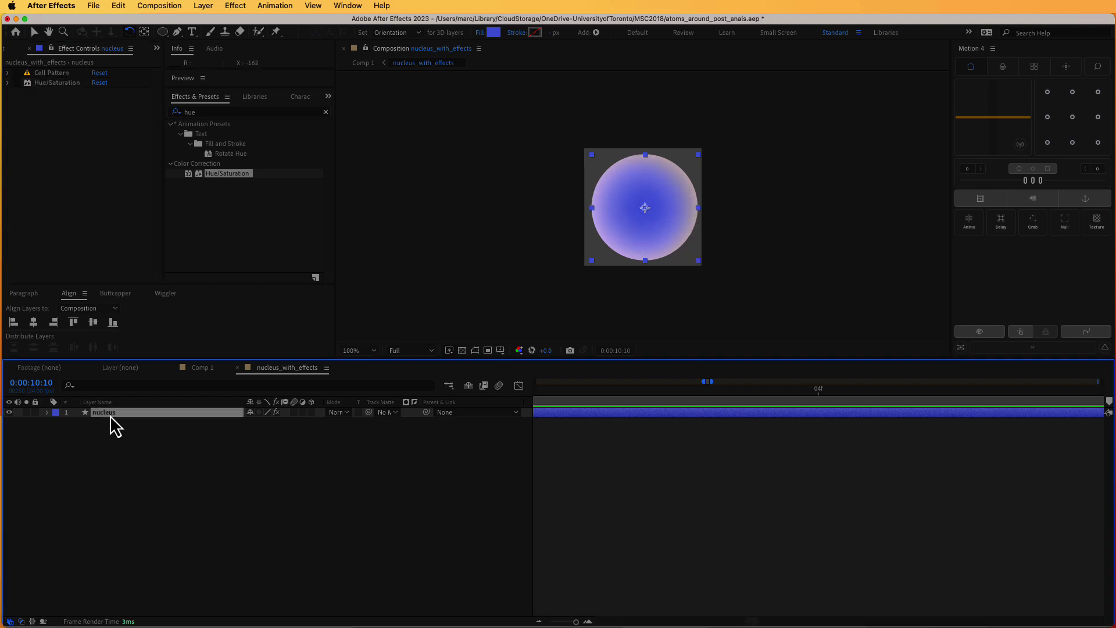
{"action": "left_click", "coordinate": [46, 413]}
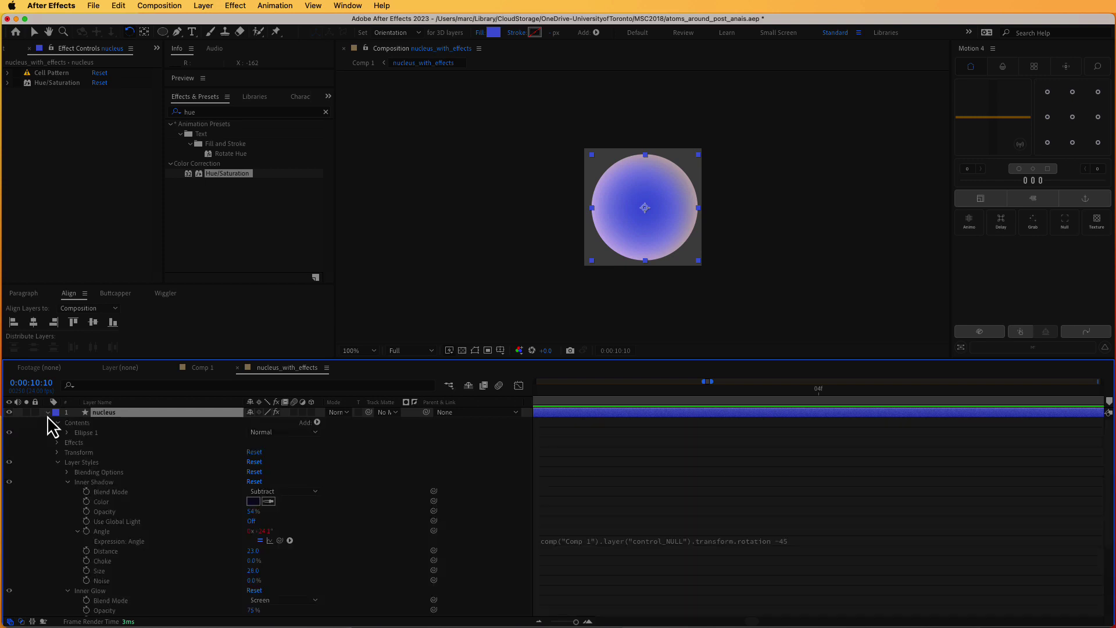
In the nucleus Layer Styles, collapse Inner Glow and expand Inner Shadow's properties
{"action": "left_click", "coordinate": [60, 465]}
{"action": "left_click", "coordinate": [57, 462]}
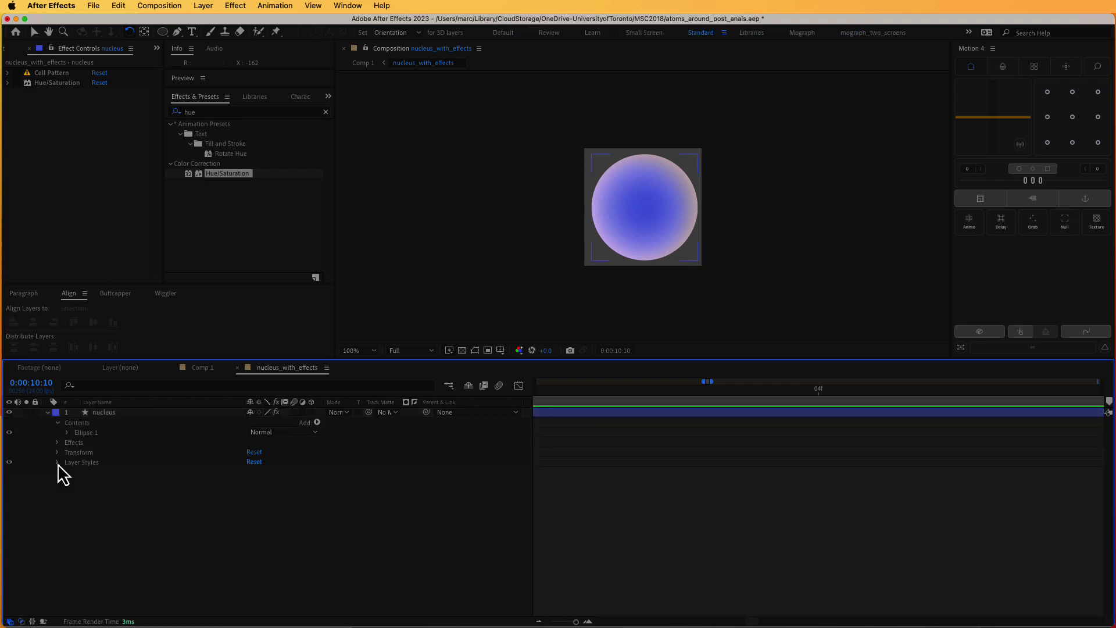
{"action": "left_click", "coordinate": [58, 462]}
{"action": "scroll", "coordinate": [64, 471], "scroll_direction": "down", "scroll_amount": 3}
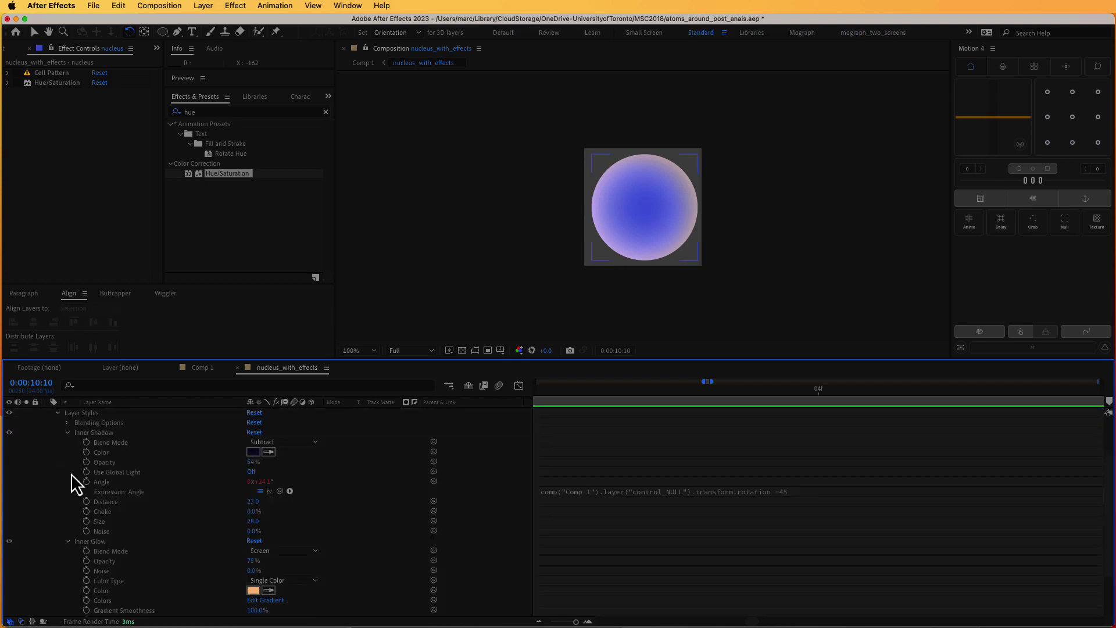
{"action": "left_click", "coordinate": [68, 434]}
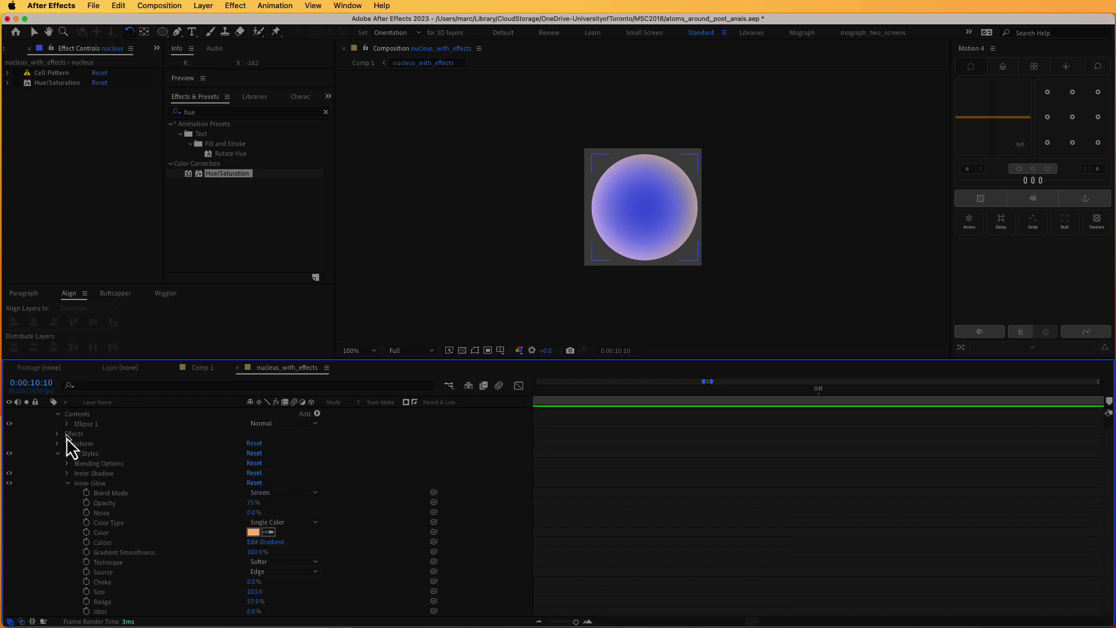
{"action": "left_click", "coordinate": [68, 485]}
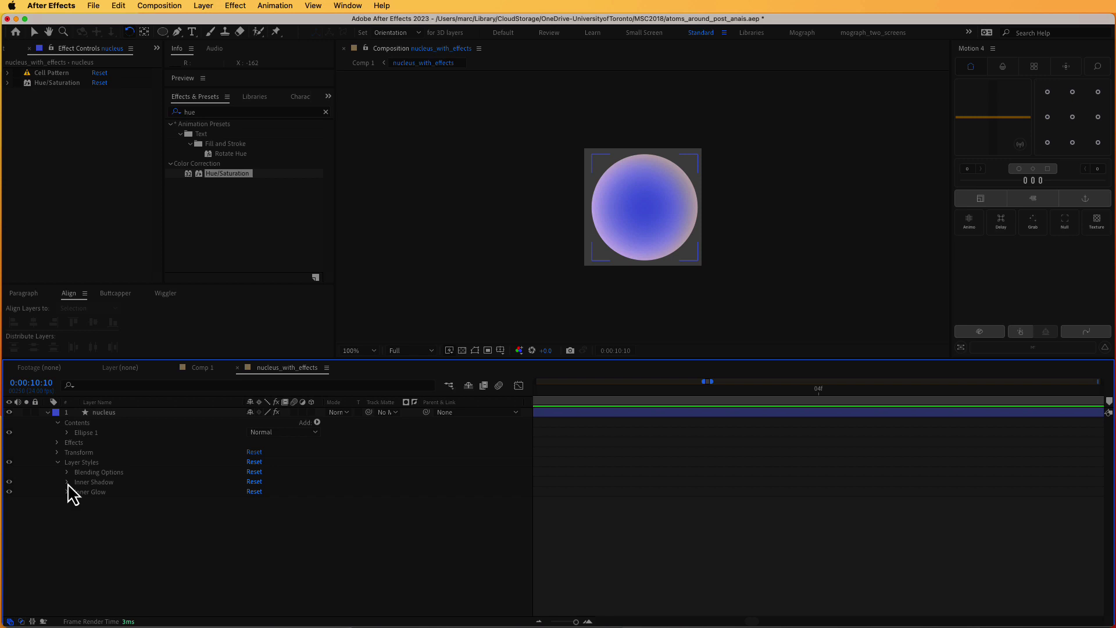
{"action": "left_click", "coordinate": [9, 482]}
{"action": "left_click", "coordinate": [68, 482]}
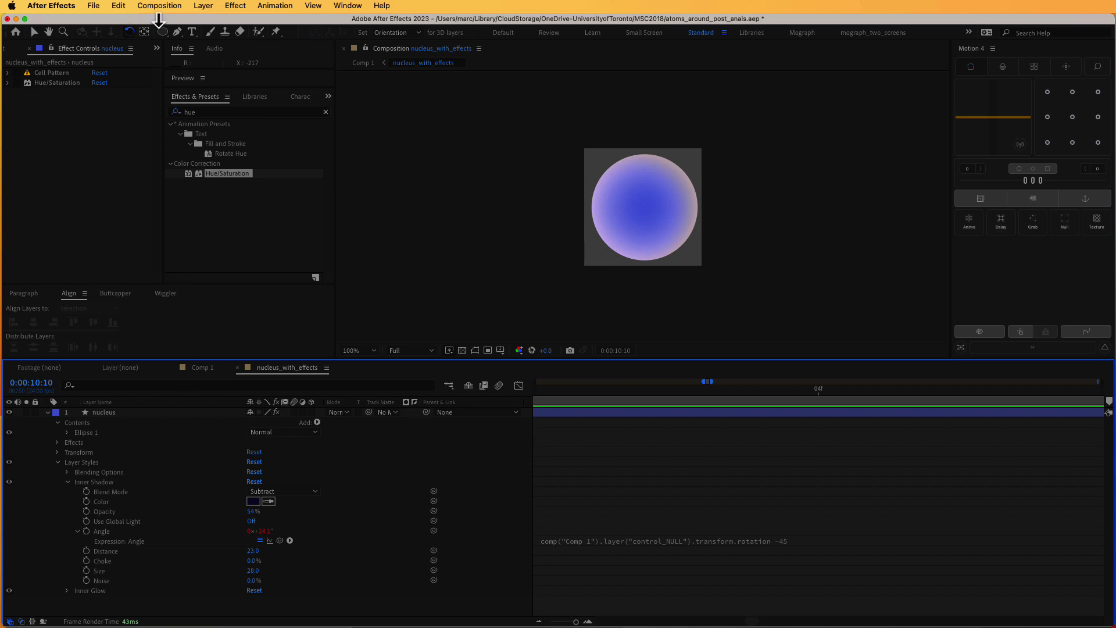
With the nucleus layer selected, open the Layer menu in the menu bar
{"action": "left_click", "coordinate": [204, 6]}
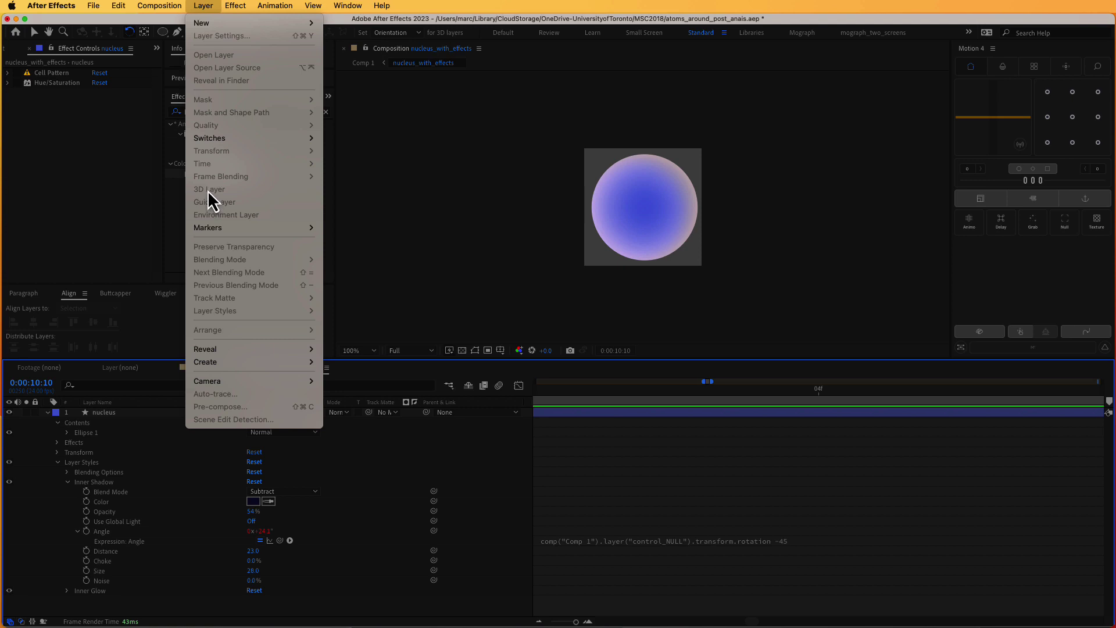
{"action": "left_click", "coordinate": [121, 431]}
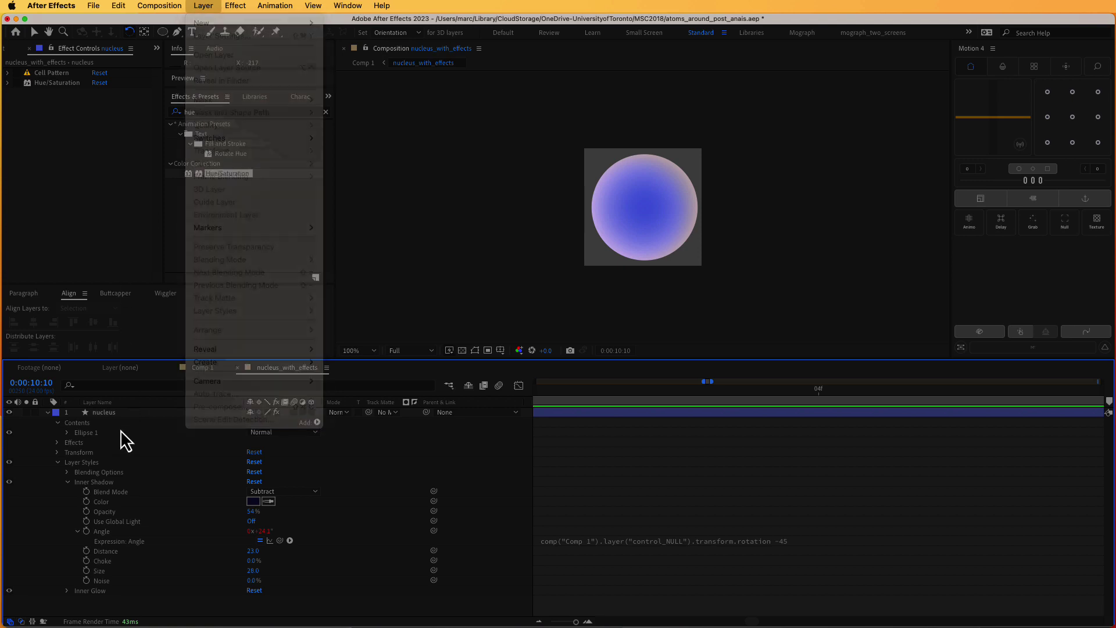
{"action": "left_click", "coordinate": [120, 415]}
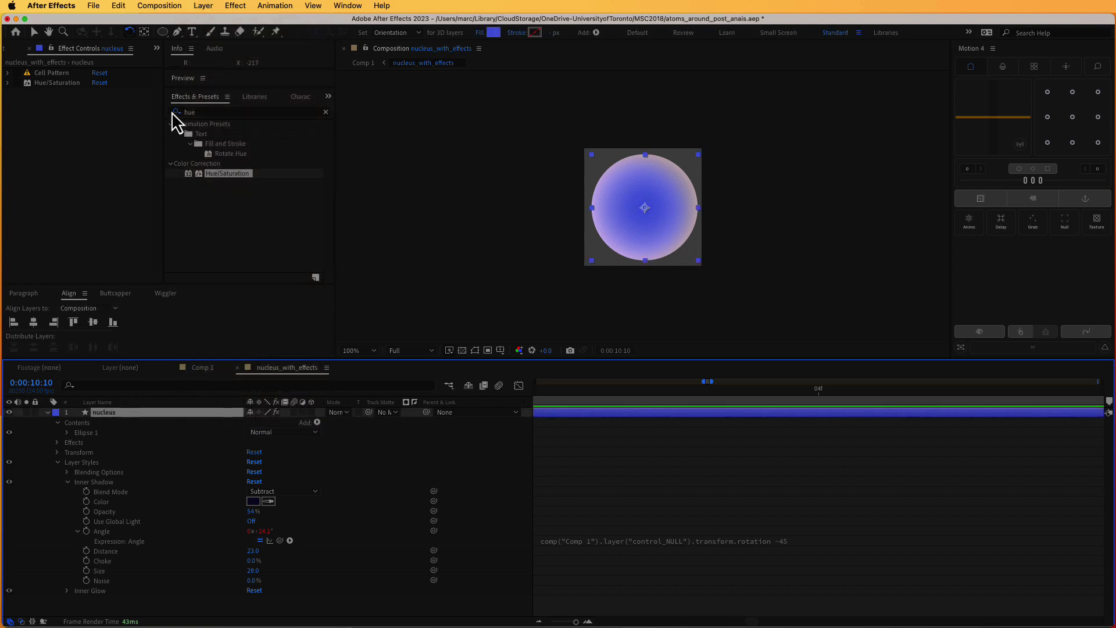
{"action": "left_click", "coordinate": [211, 6]}
{"action": "mouse_move", "coordinate": [302, 311]}
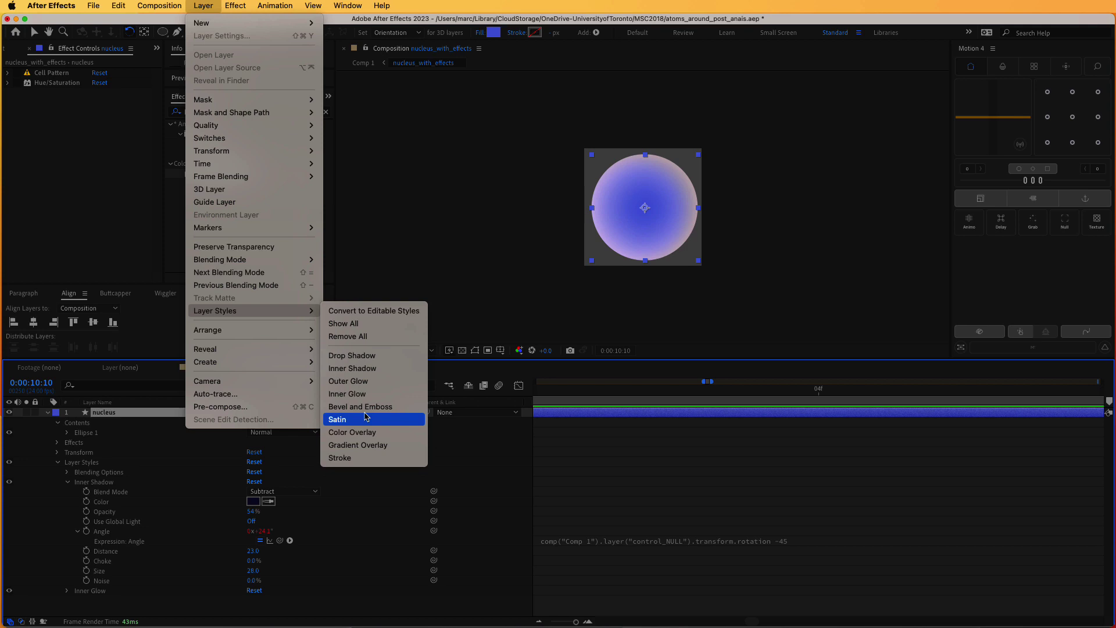
Switch the nucleus Inner Shadow blend mode from Subtract to Multiply and raise its angle to 38°
{"action": "left_click", "coordinate": [204, 11]}
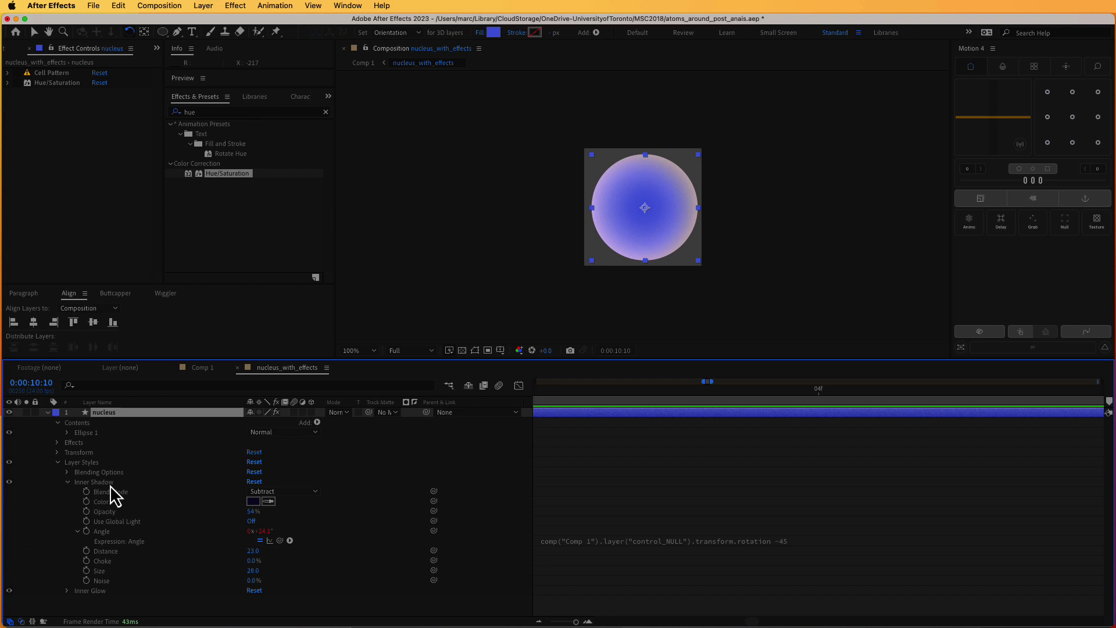
{"action": "left_click", "coordinate": [254, 493]}
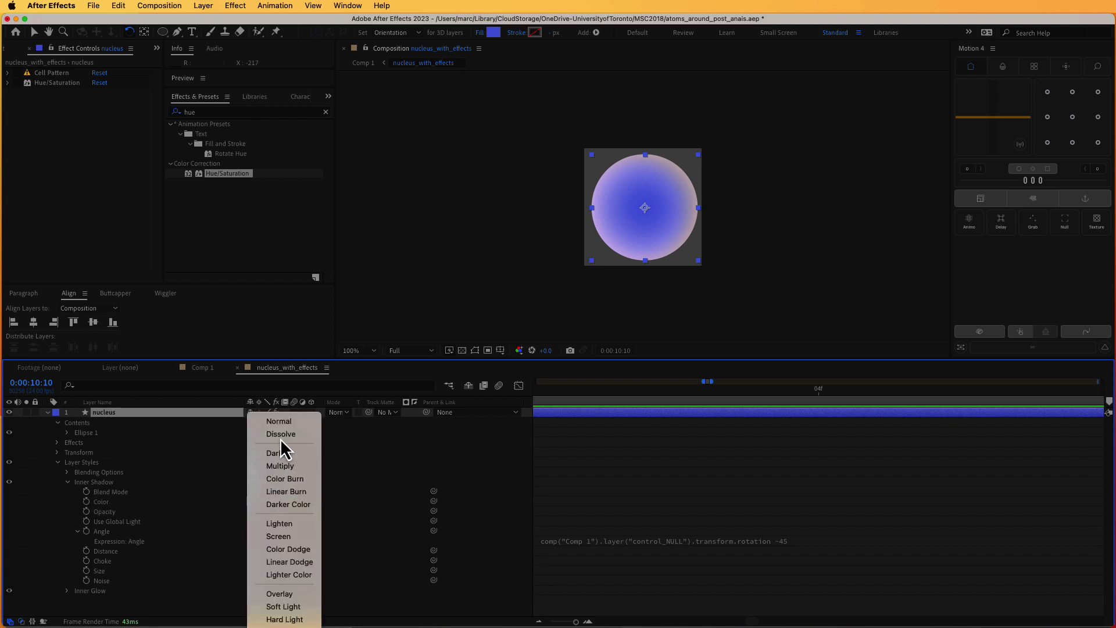
{"action": "left_click", "coordinate": [284, 466]}
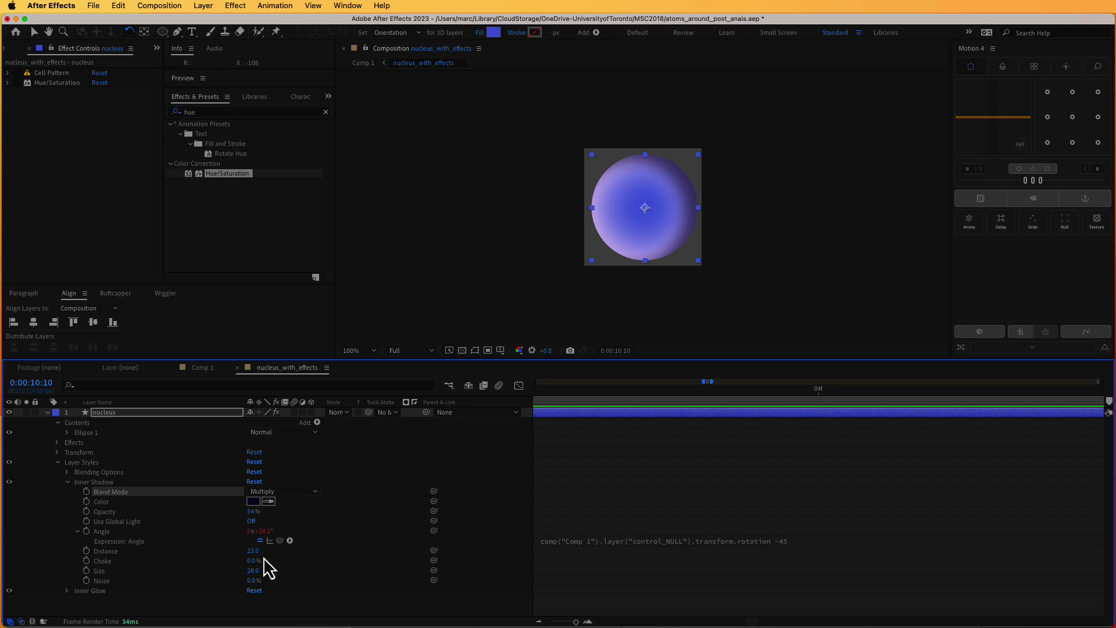
{"action": "left_click_drag", "start_coordinate": [265, 534], "coordinate": [314, 537]}
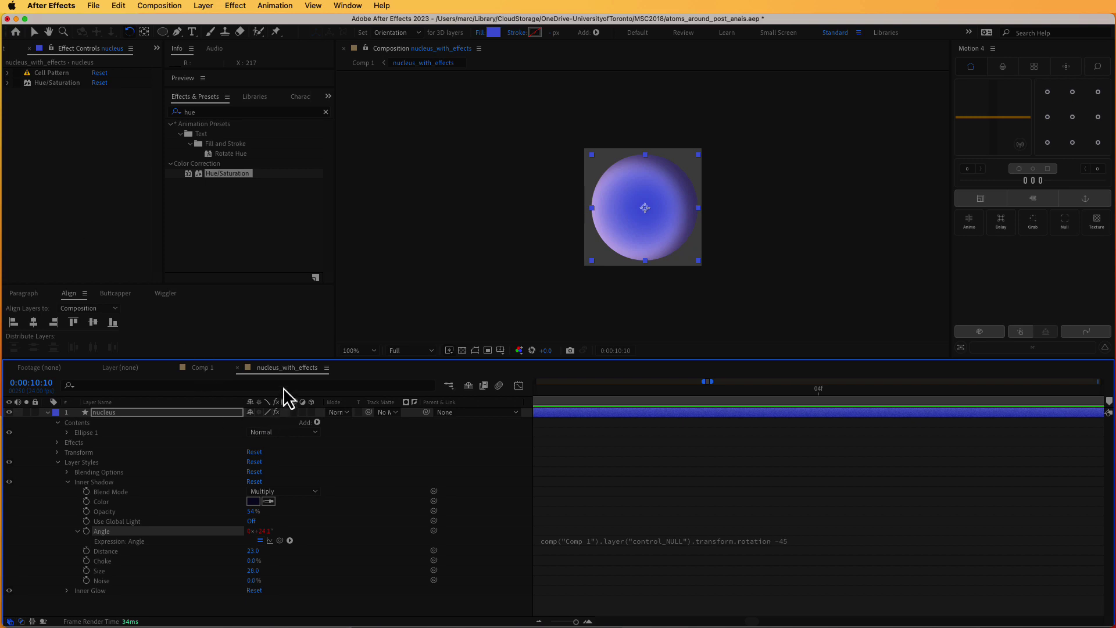
Dock the nucleus timeline beside Comp 1's and rotate control_NULL to -9.9° to swing the trail
{"action": "left_click_drag", "start_coordinate": [274, 373], "coordinate": [1099, 484]}
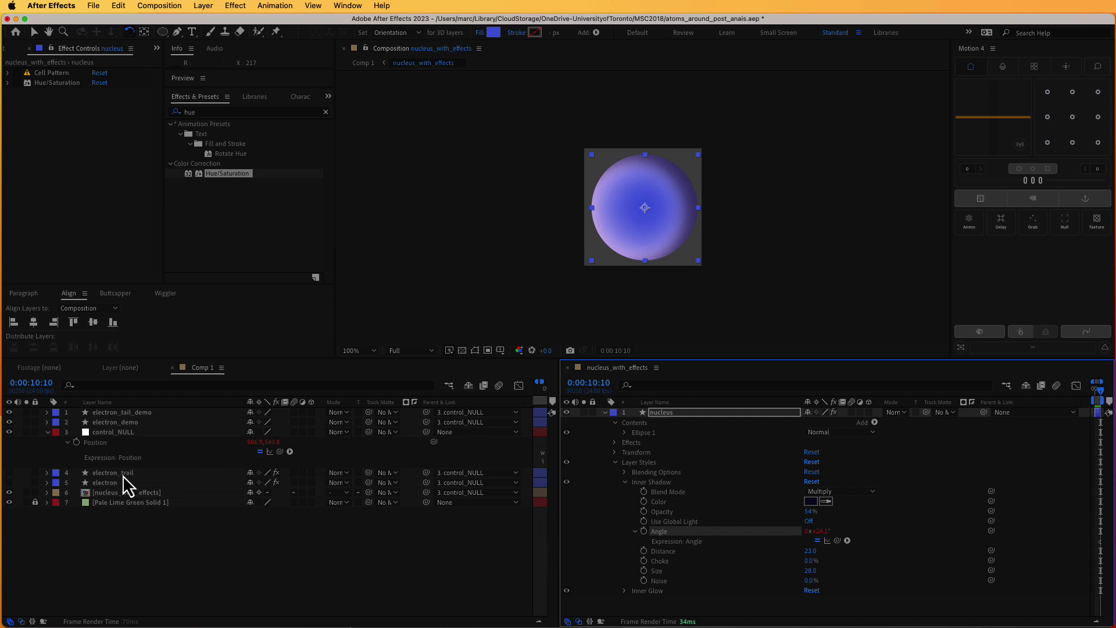
{"action": "left_click", "coordinate": [127, 435]}
{"action": "key", "text": "r"}
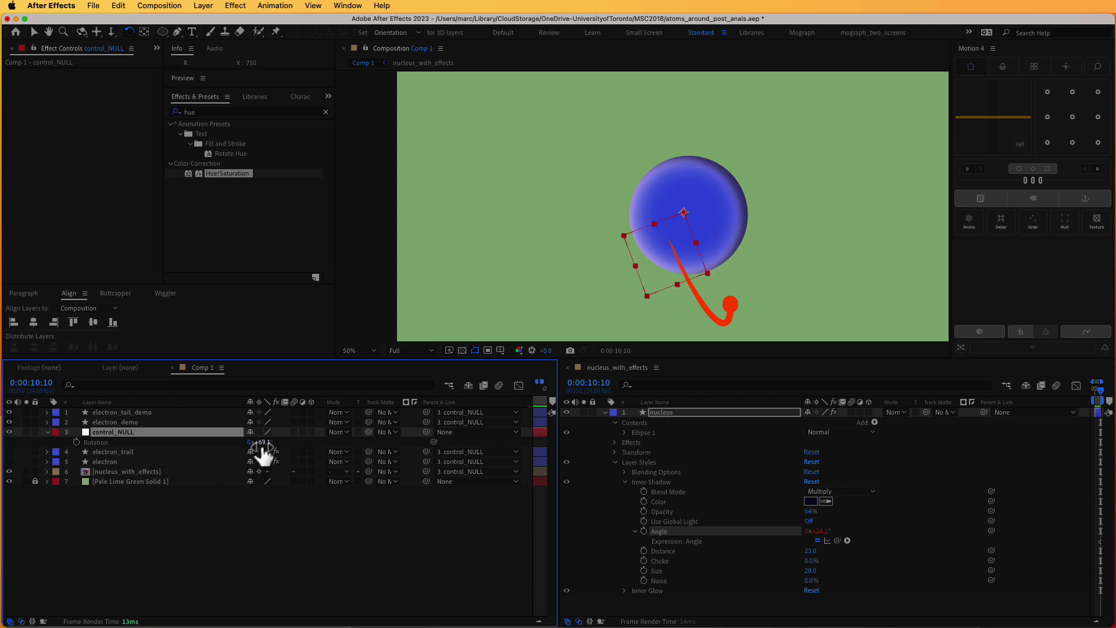
{"action": "left_click_drag", "start_coordinate": [260, 442], "coordinate": [212, 443]}
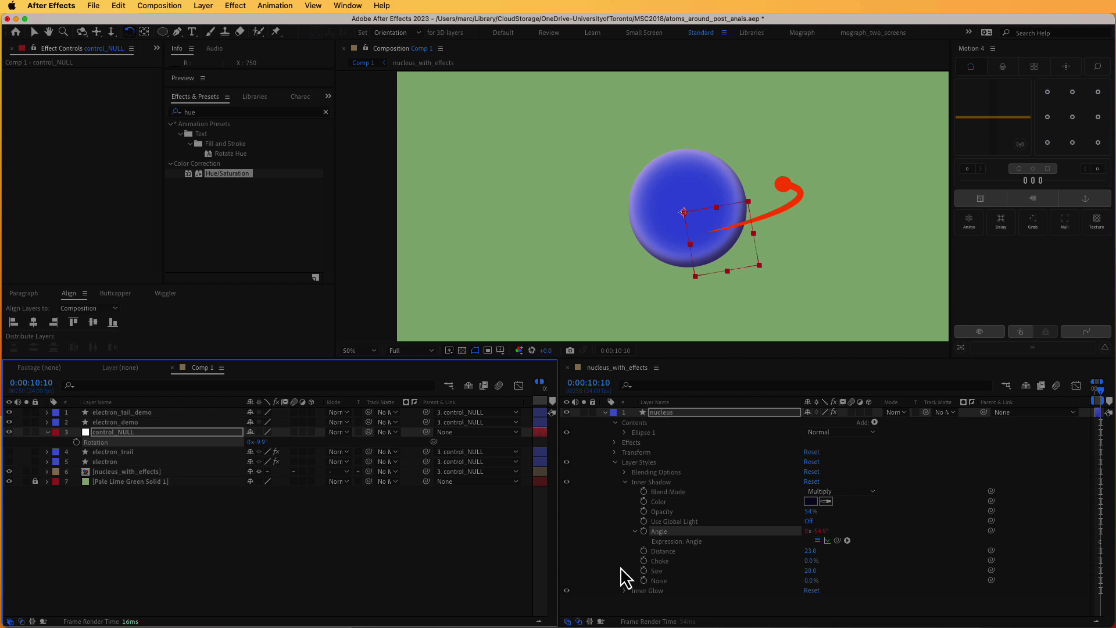
{"action": "left_click", "coordinate": [575, 626]}
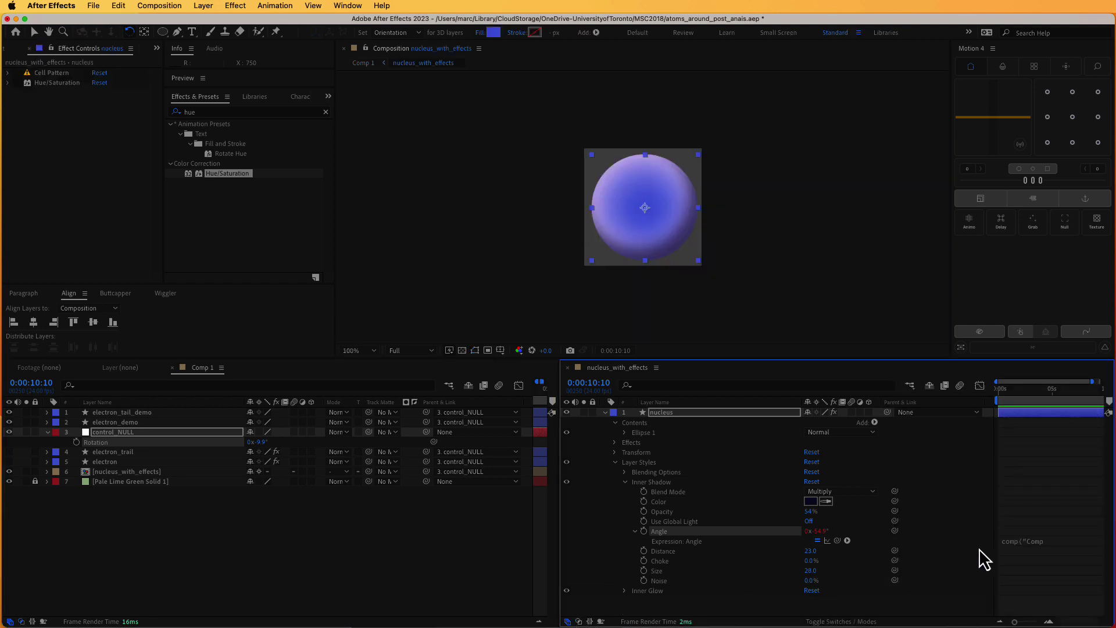
Delete the control_NULL expression on Inner Shadow Angle, leaving it fixed at 38°
{"action": "left_click", "coordinate": [1033, 540]}
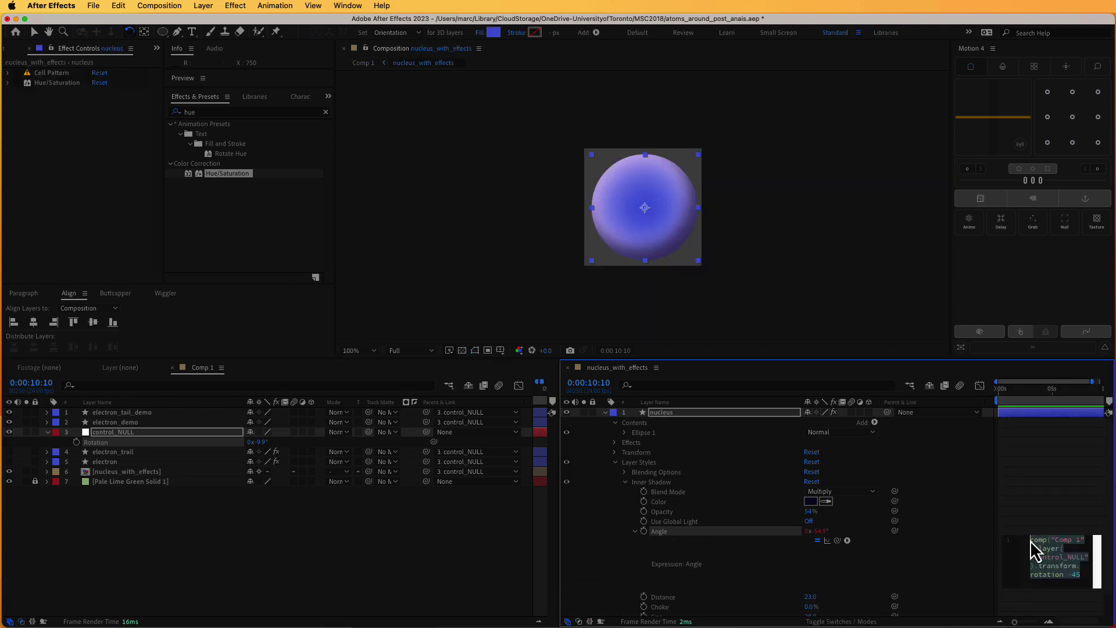
{"action": "left_click", "coordinate": [991, 510]}
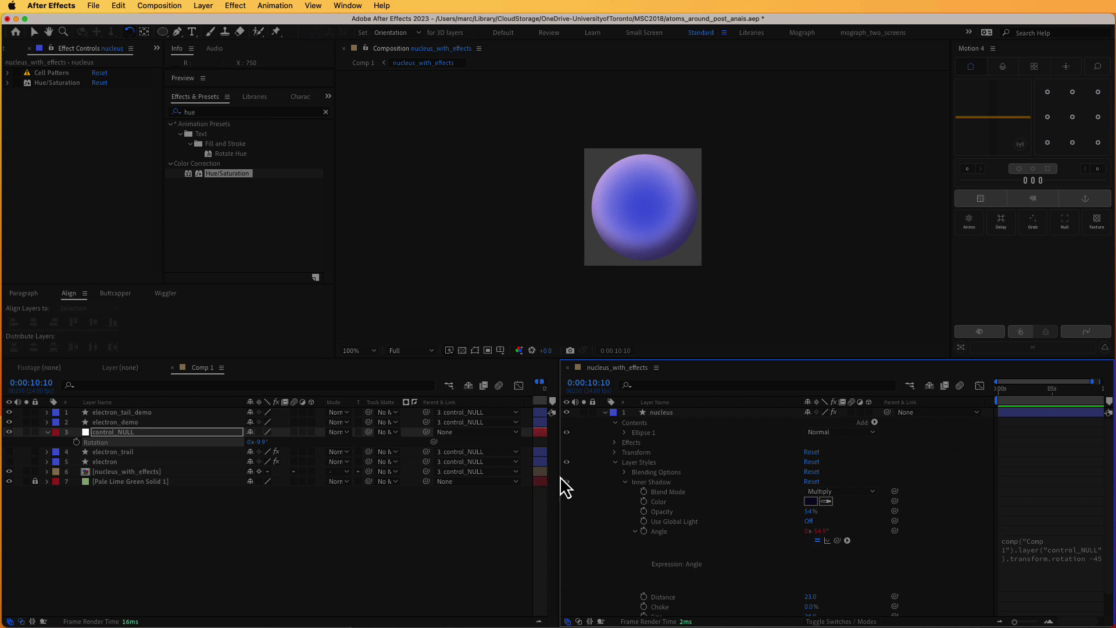
{"action": "left_click_drag", "start_coordinate": [560, 481], "coordinate": [288, 483]}
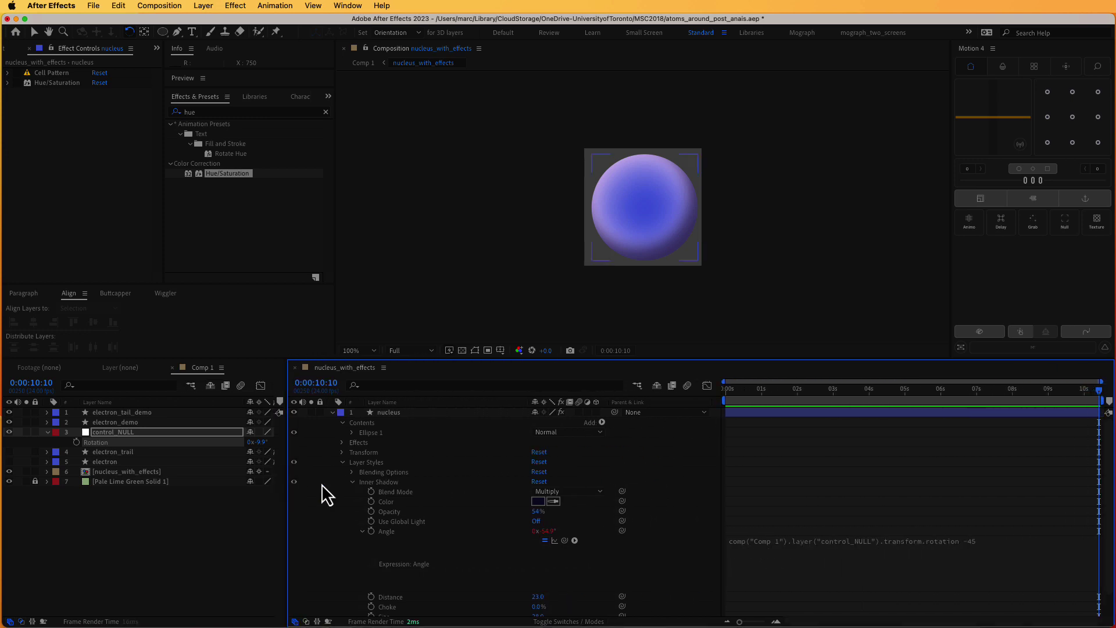
{"action": "left_click", "coordinate": [916, 541]}
{"action": "left_click", "coordinate": [947, 550]}
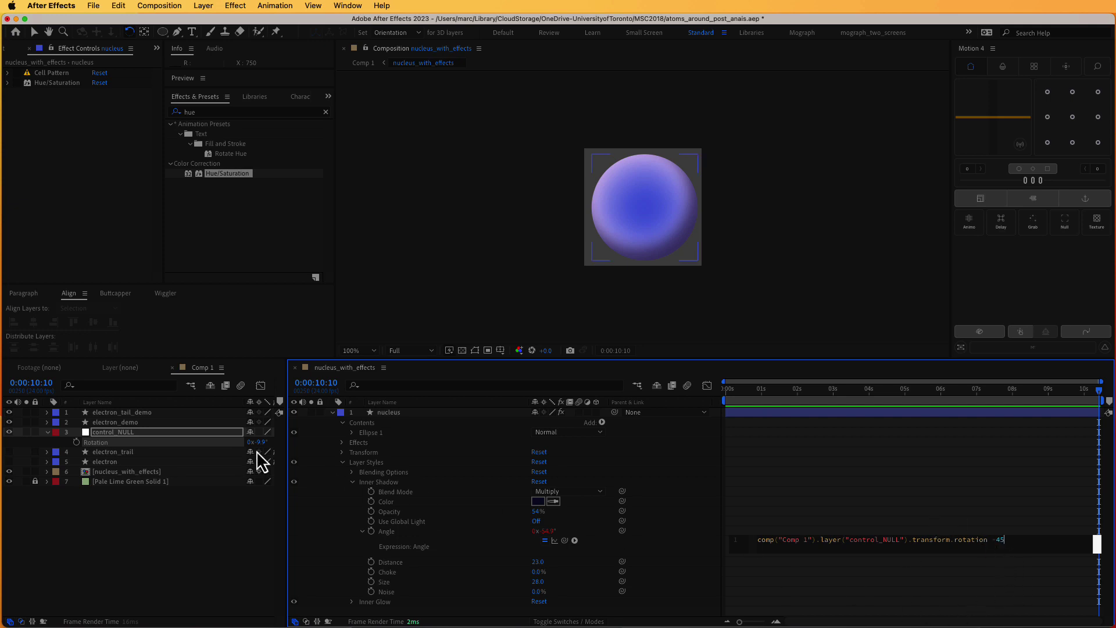
{"action": "left_click", "coordinate": [188, 371]}
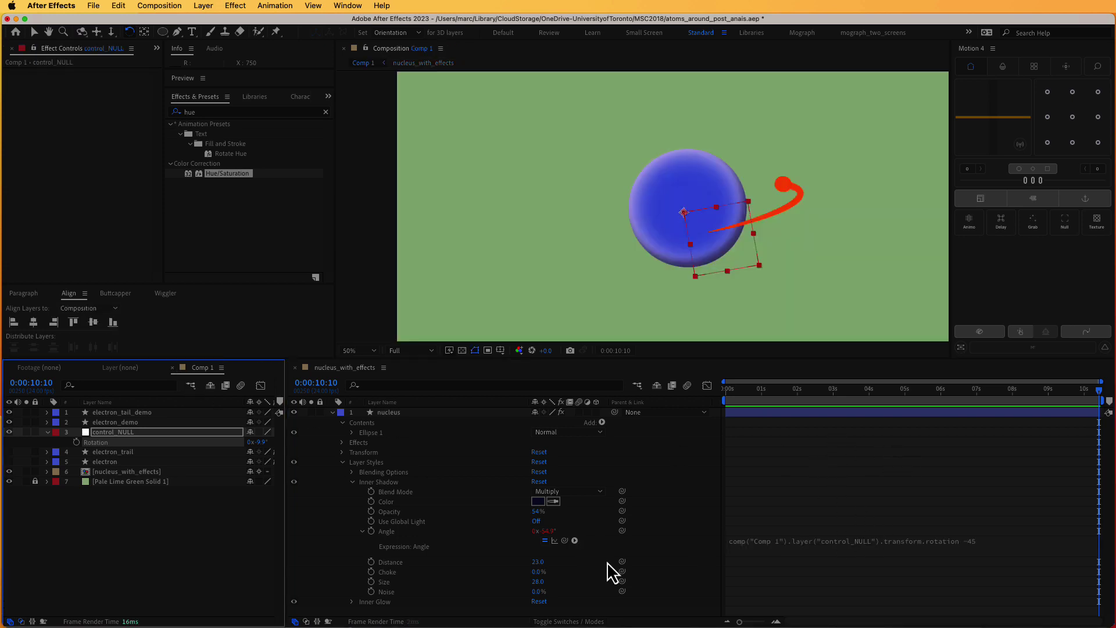
{"action": "left_click", "coordinate": [371, 531], "text": "alt"}
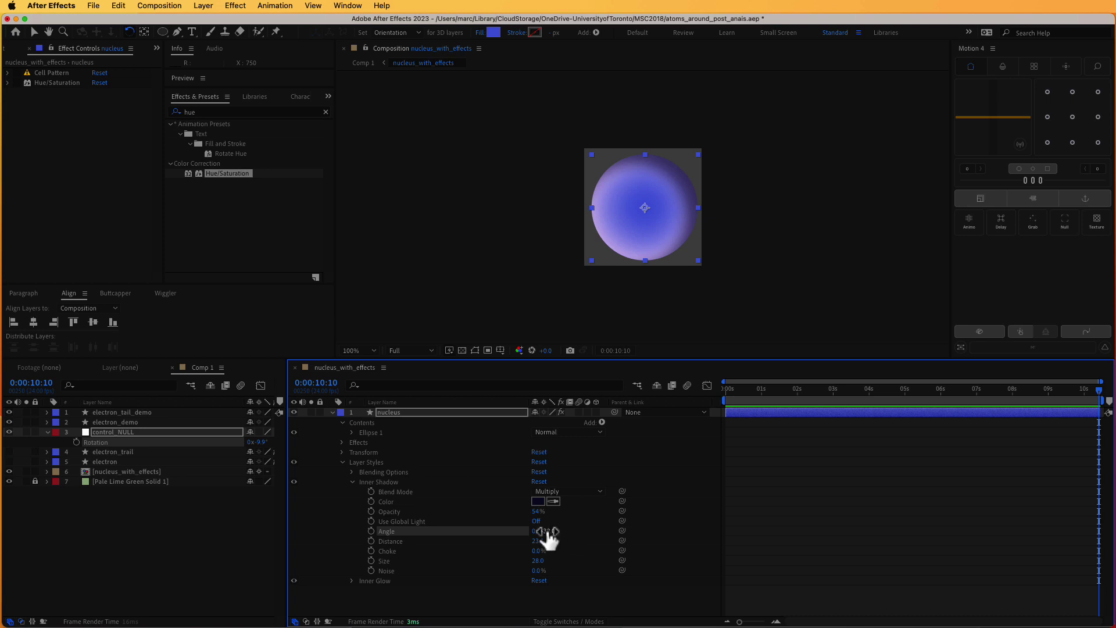
Change the Inner Shadow angle, rotate control_NULL in Comp 1, and pick-whip the shadow colour to another layer
{"action": "mouse_move", "coordinate": [549, 533]}
{"action": "left_mouse_down"}
{"action": "mouse_move", "coordinate": [571, 533]}
{"action": "mouse_move", "coordinate": [491, 541]}
{"action": "mouse_move", "coordinate": [503, 542]}
{"action": "left_mouse_up"}
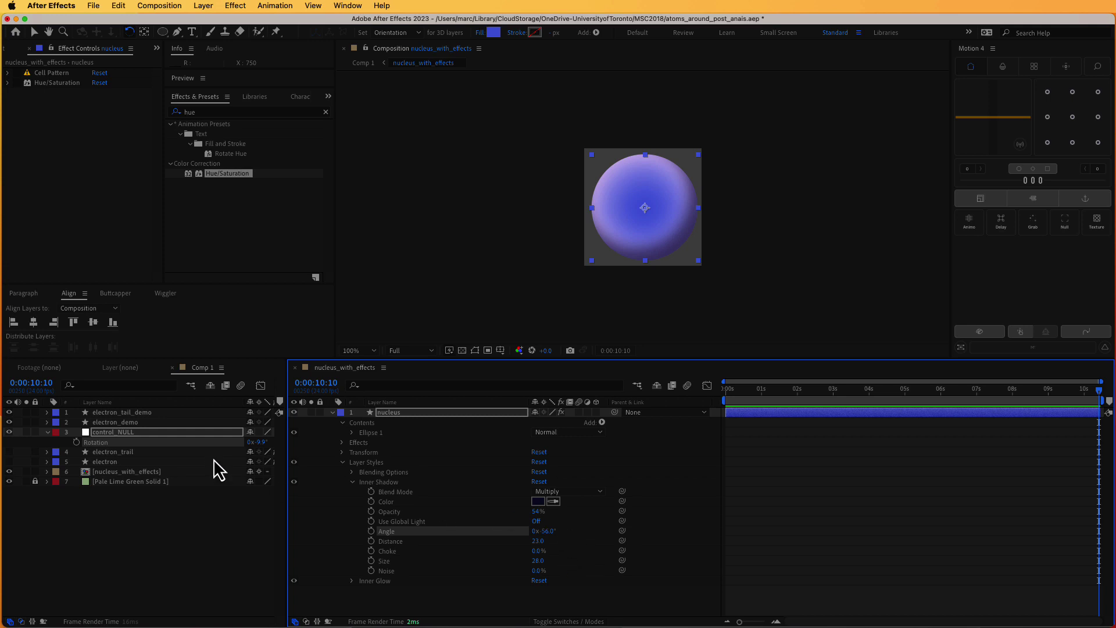
{"action": "left_click", "coordinate": [140, 449]}
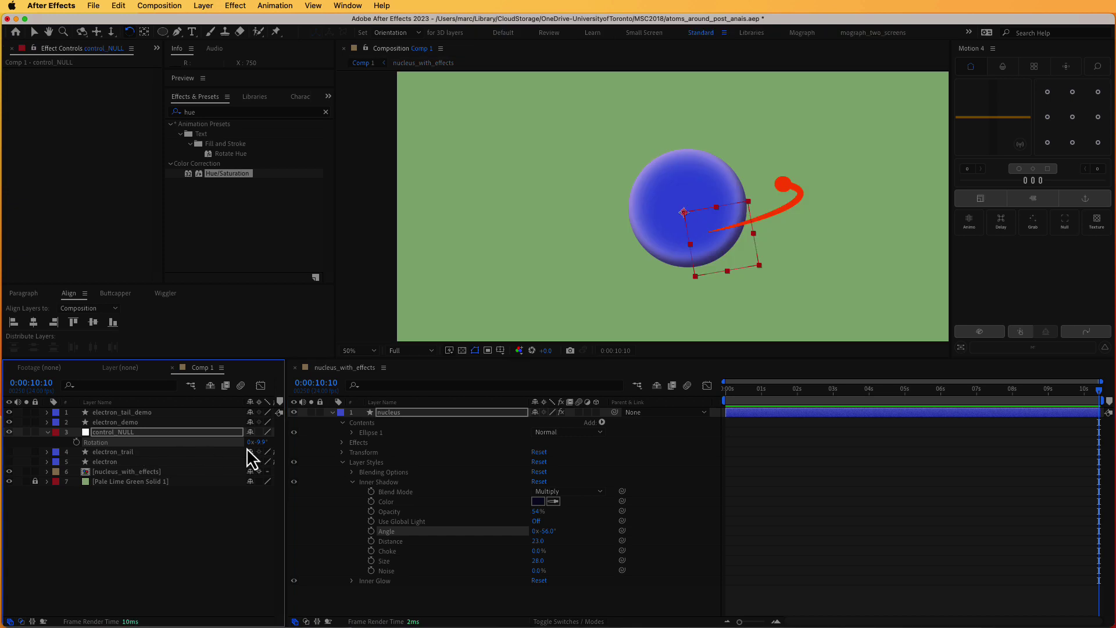
{"action": "left_click_drag", "start_coordinate": [266, 456], "coordinate": [314, 490]}
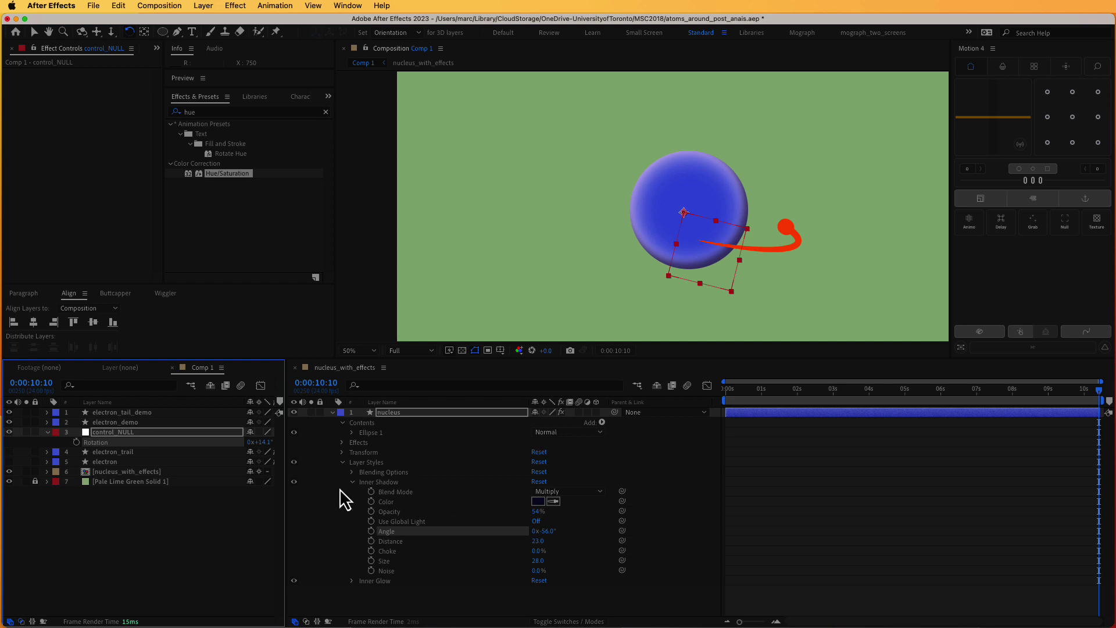
{"action": "left_click_drag", "start_coordinate": [286, 486], "coordinate": [343, 487]}
{"action": "left_click_drag", "start_coordinate": [677, 501], "coordinate": [837, 606]}
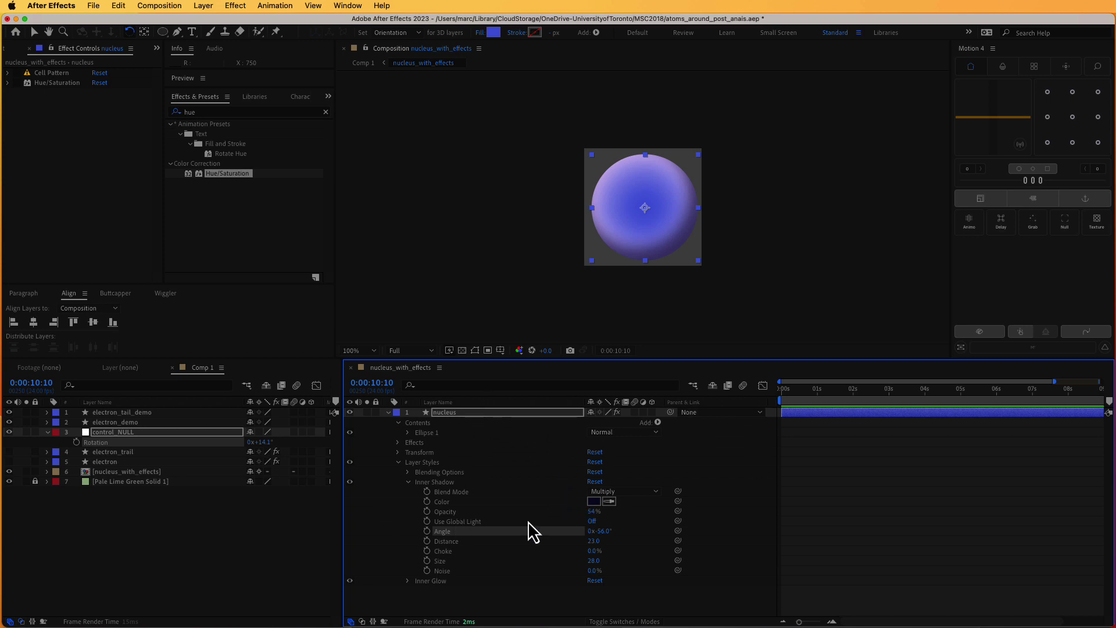
Toggle the nucleus Inner Glow off and back on to compare, then collapse Inner Shadow and Inner Glow
{"action": "left_click", "coordinate": [408, 482]}
{"action": "left_click", "coordinate": [408, 491]}
{"action": "scroll", "coordinate": [411, 504], "scroll_direction": "down", "scroll_amount": 1}
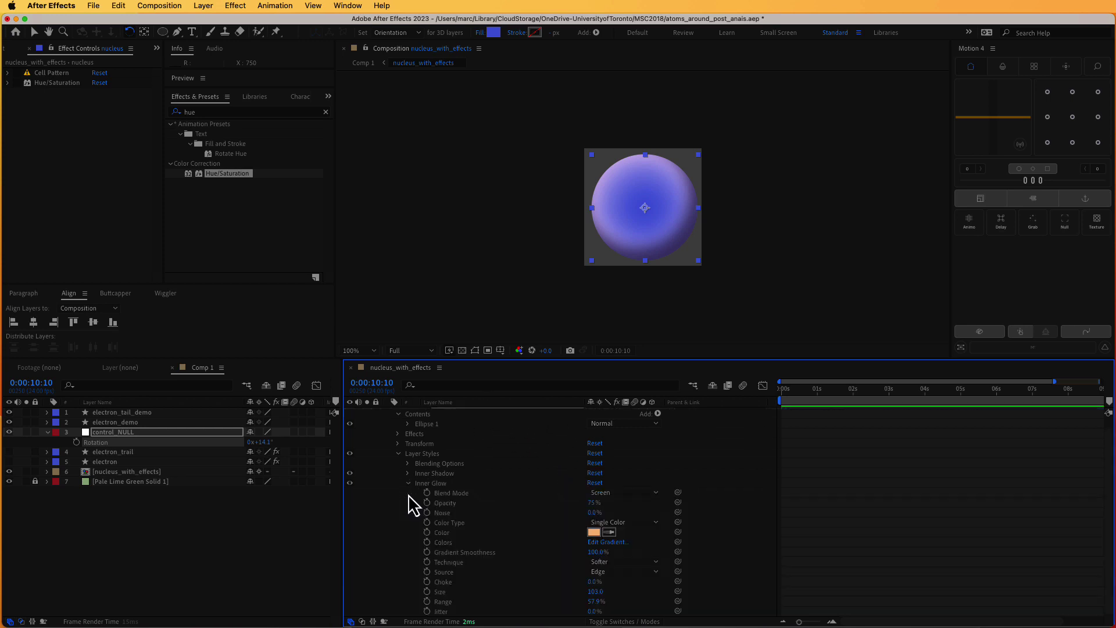
{"action": "left_click", "coordinate": [349, 483]}
{"action": "left_click", "coordinate": [349, 483]}
{"action": "left_click", "coordinate": [409, 484]}
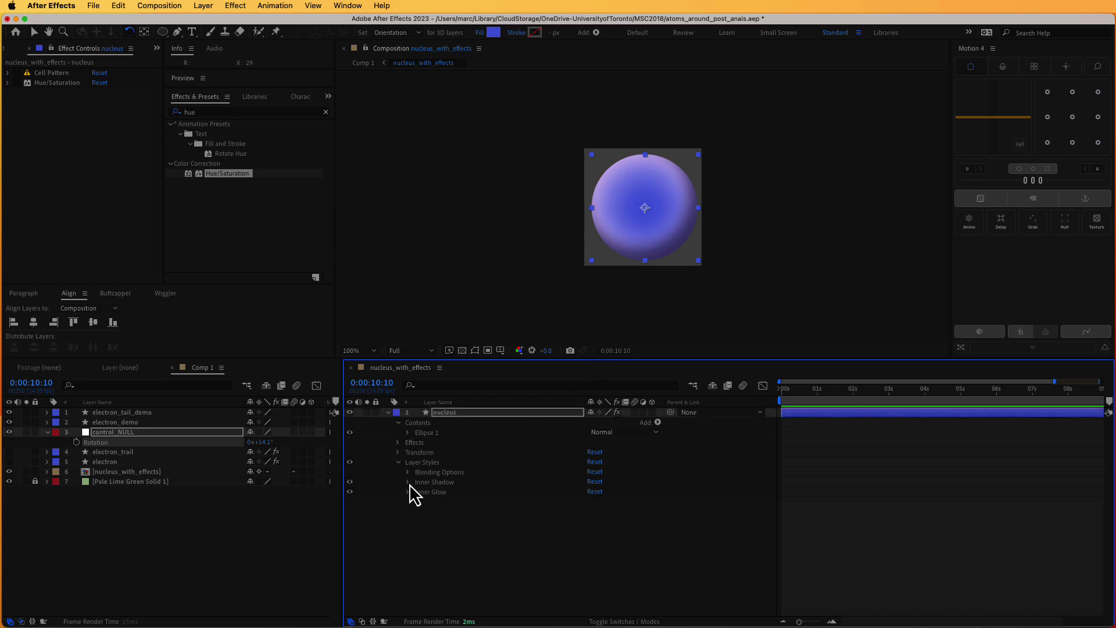
Turn on the Cell Pattern effect, briefly testing the Hue/Saturation tint on and off
{"action": "left_click", "coordinate": [70, 165]}
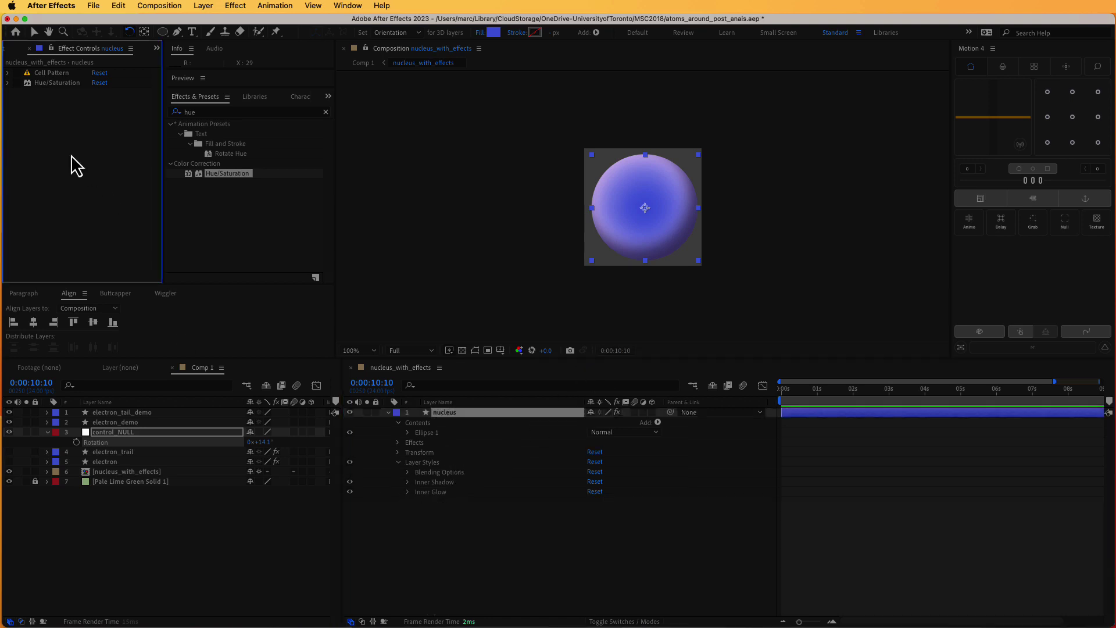
{"action": "left_click", "coordinate": [46, 74]}
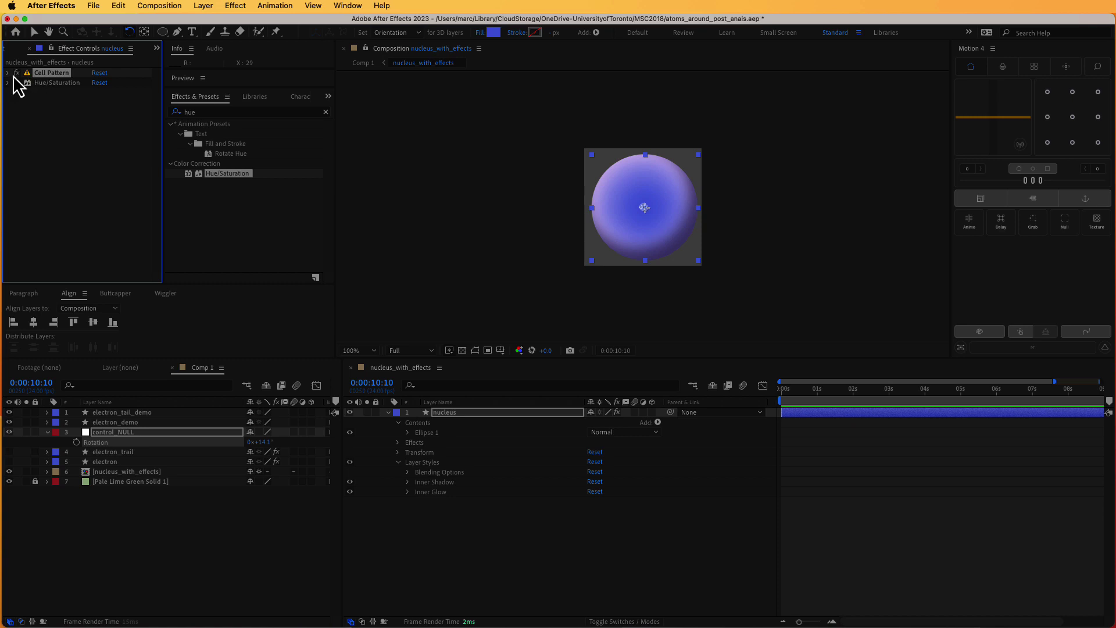
{"action": "left_click", "coordinate": [15, 74]}
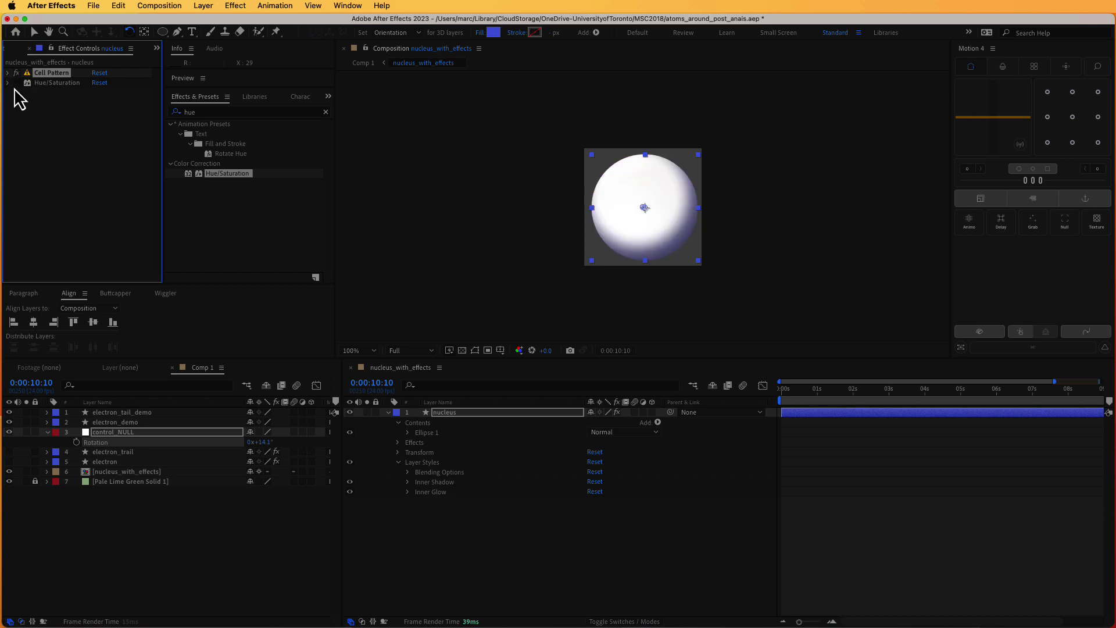
{"action": "left_click", "coordinate": [16, 83]}
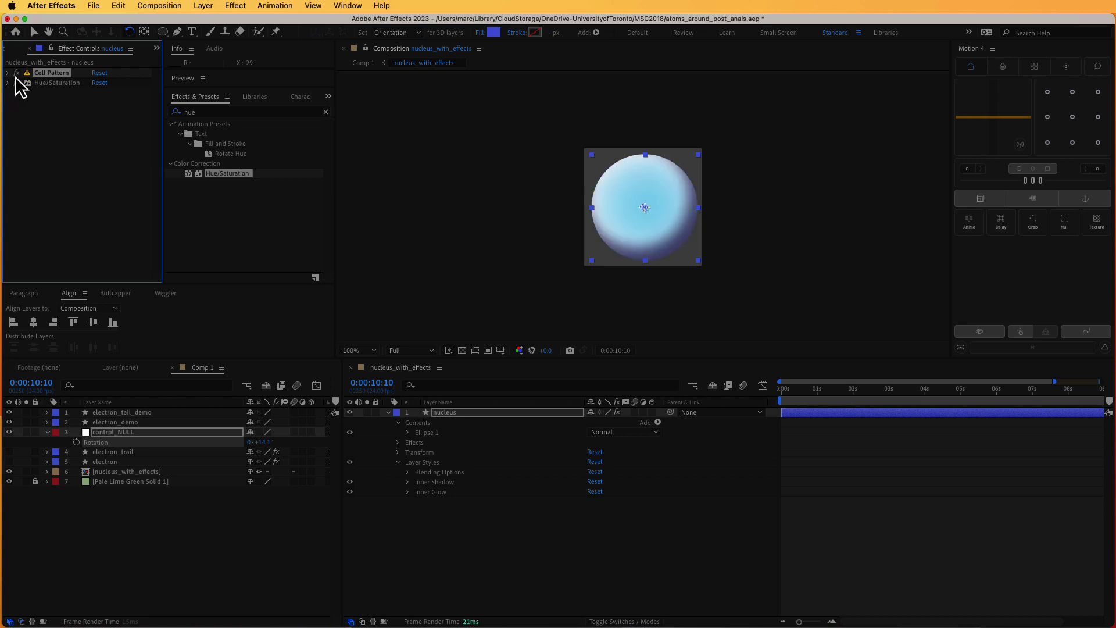
{"action": "left_click", "coordinate": [16, 83]}
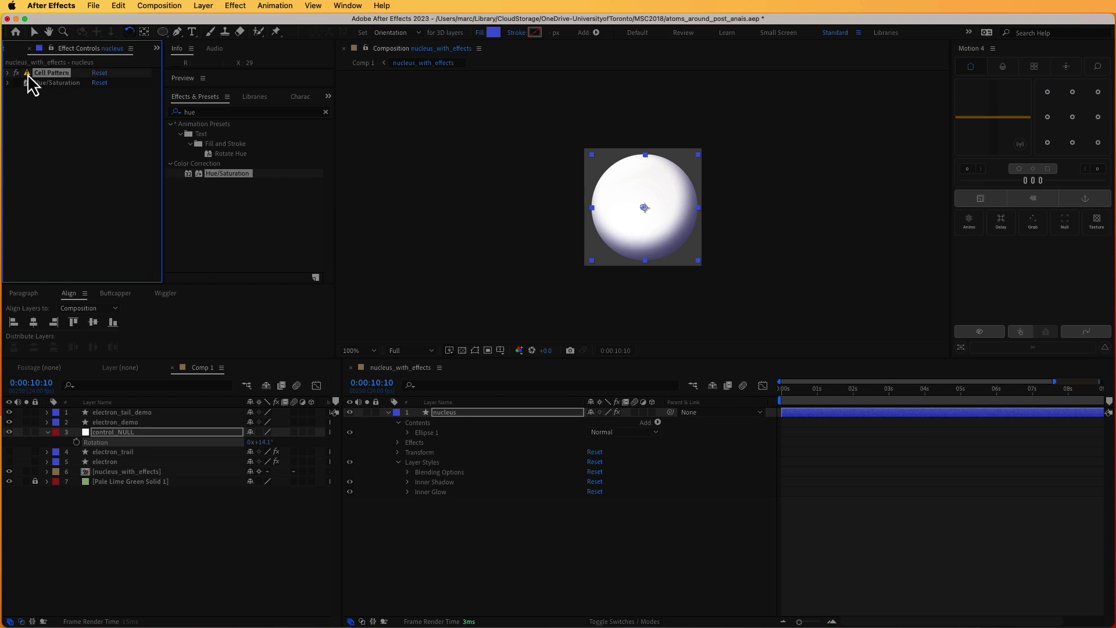
Adjust the Cell Pattern size, raise Contrast to 223, and preview the animated cells
{"action": "left_click", "coordinate": [7, 73]}
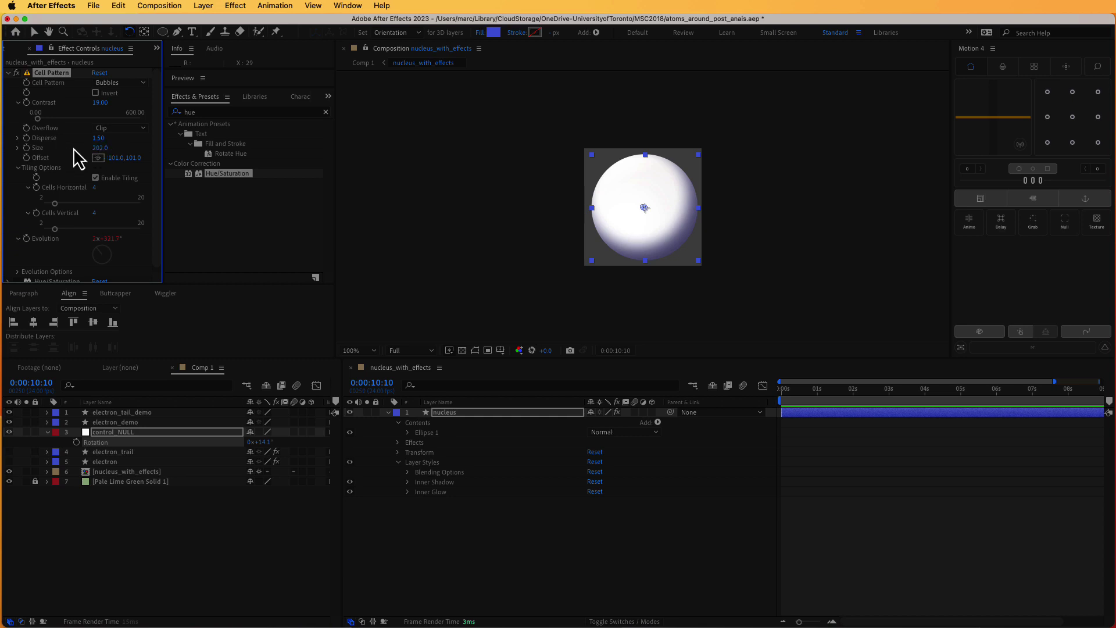
{"action": "mouse_move", "coordinate": [99, 148]}
{"action": "left_mouse_down"}
{"action": "mouse_move", "coordinate": [117, 148]}
{"action": "mouse_move", "coordinate": [85, 148]}
{"action": "left_mouse_up"}
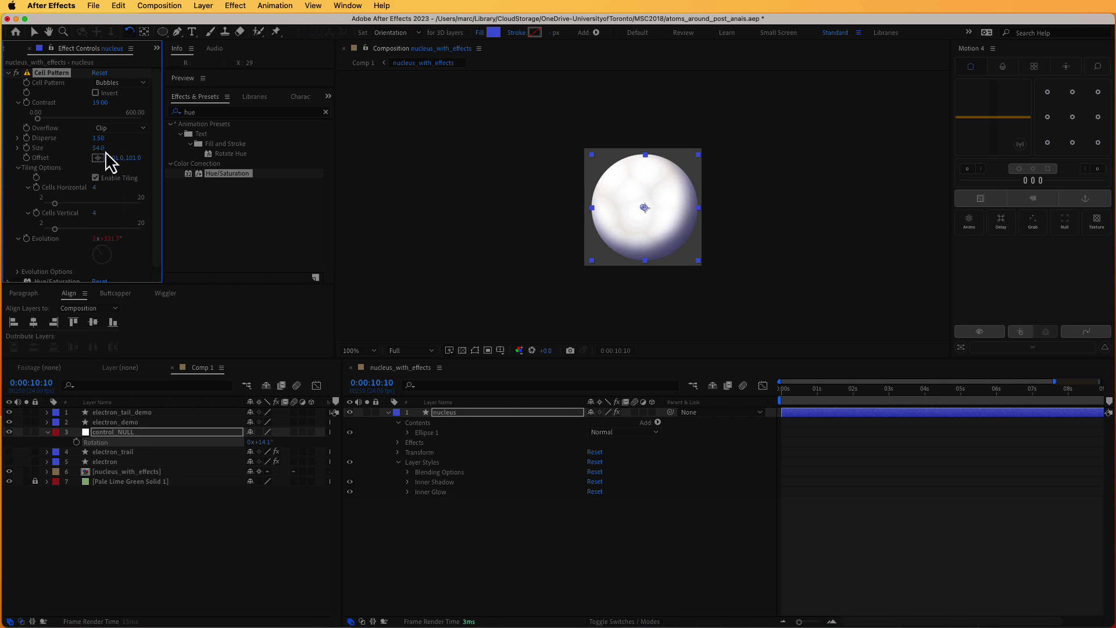
{"action": "left_click_drag", "start_coordinate": [100, 109], "coordinate": [226, 115]}
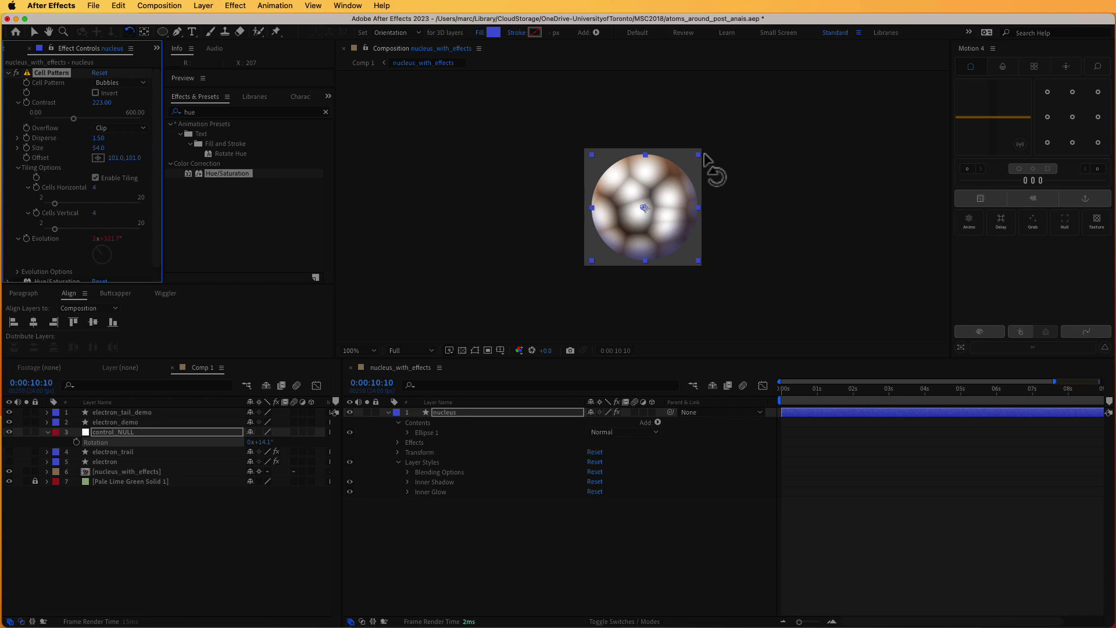
{"action": "key", "text": "space"}
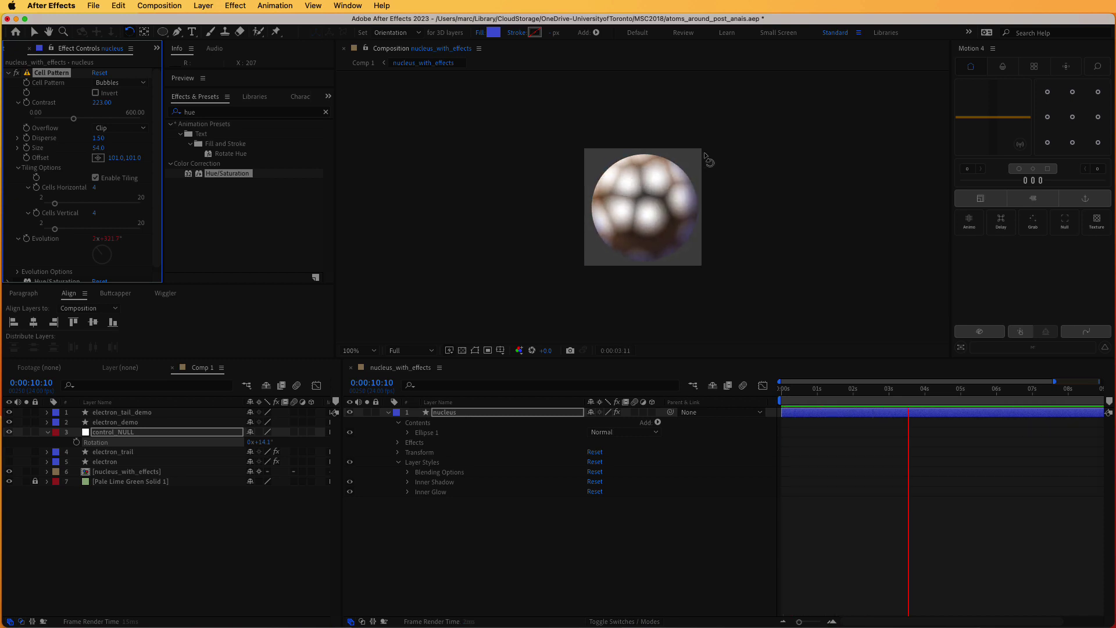
{"action": "key", "text": "space"}
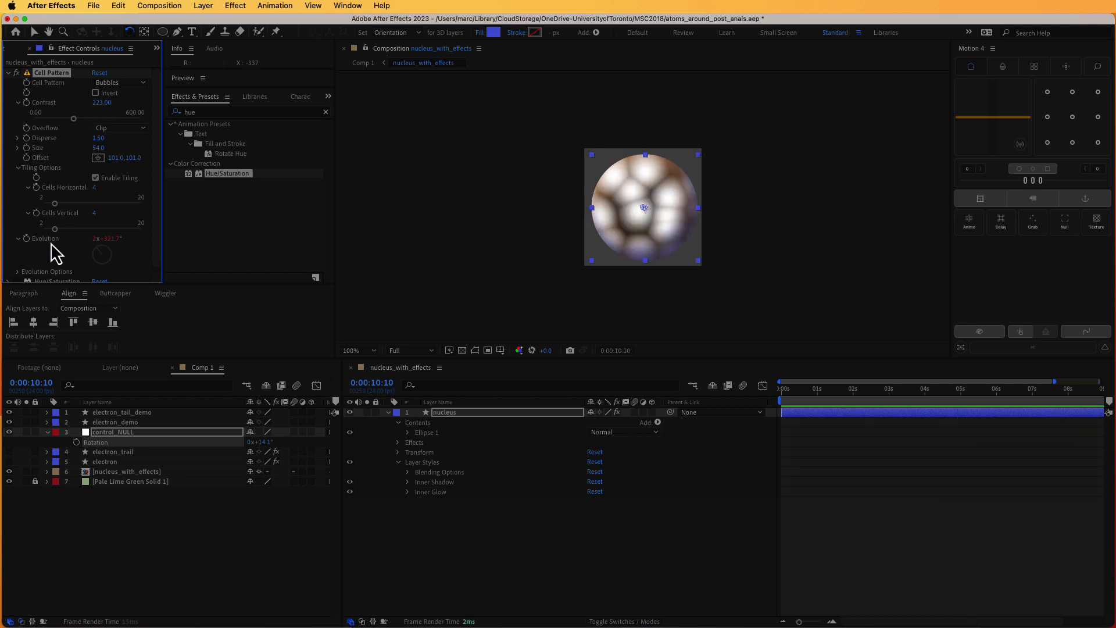
Try a new Evolution angle then restore it, and set Contrast 19 and Size 125
{"action": "left_click_drag", "start_coordinate": [111, 246], "coordinate": [243, 236]}
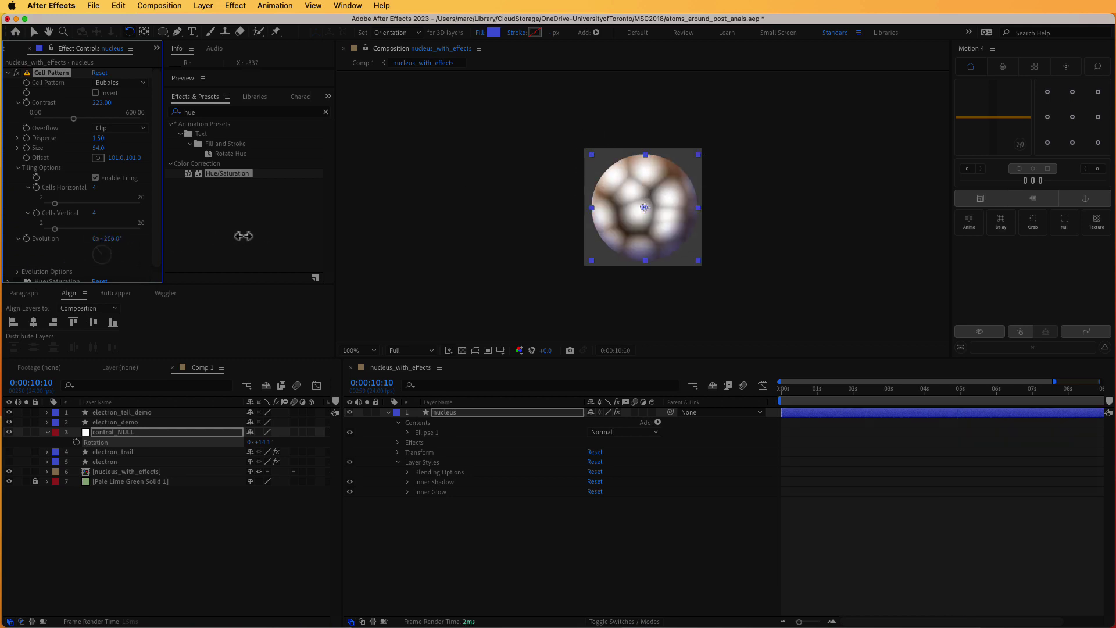
{"action": "left_click_drag", "start_coordinate": [150, 240], "coordinate": [238, 252]}
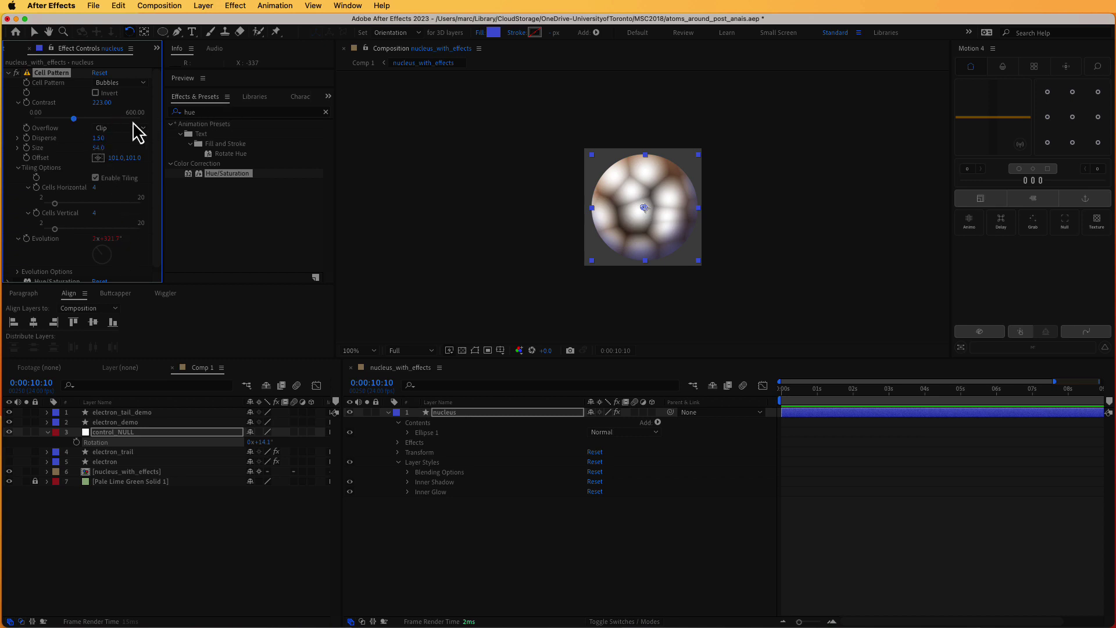
{"action": "left_click_drag", "start_coordinate": [106, 111], "coordinate": [10, 117]}
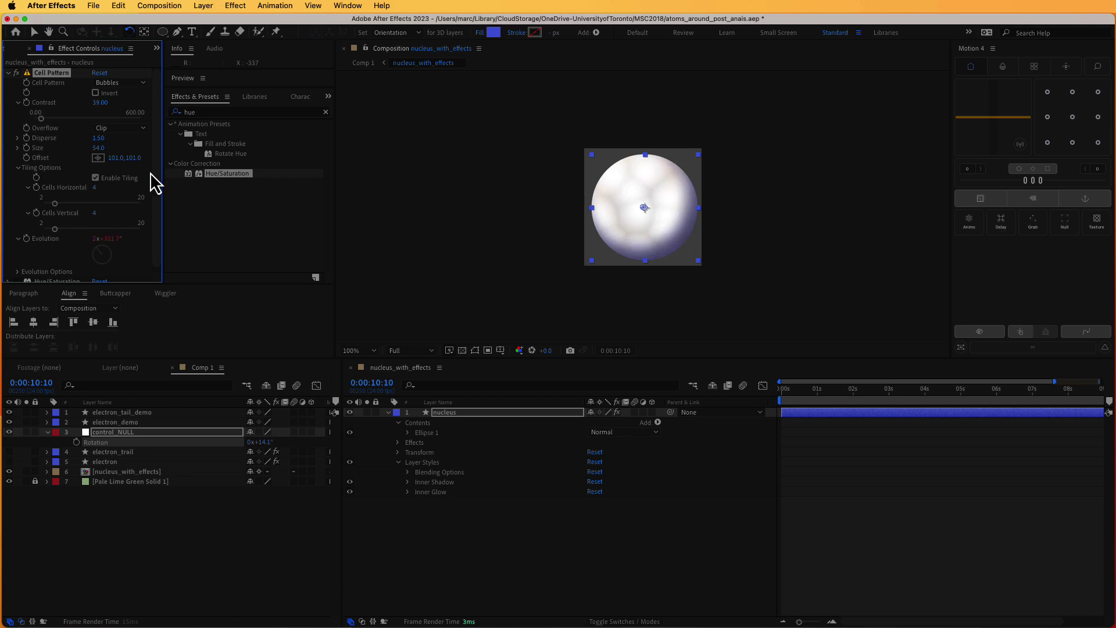
{"action": "left_click_drag", "start_coordinate": [97, 153], "coordinate": [137, 151]}
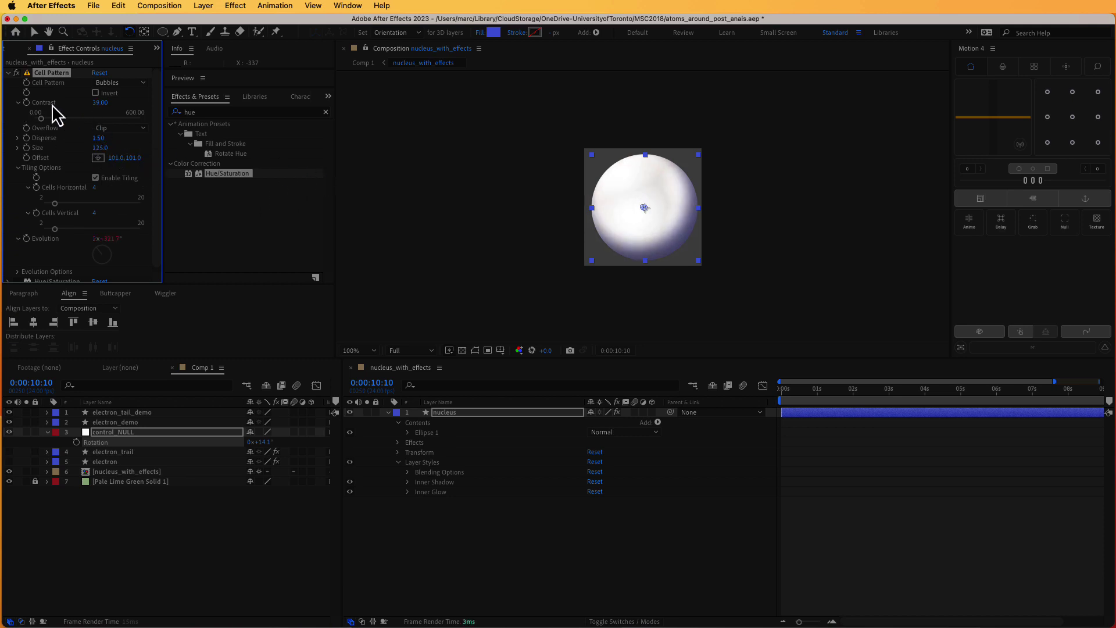
Re-enable the light-blue Hue/Saturation tint and preview the orbit animation in Comp 1
{"action": "left_click", "coordinate": [8, 74]}
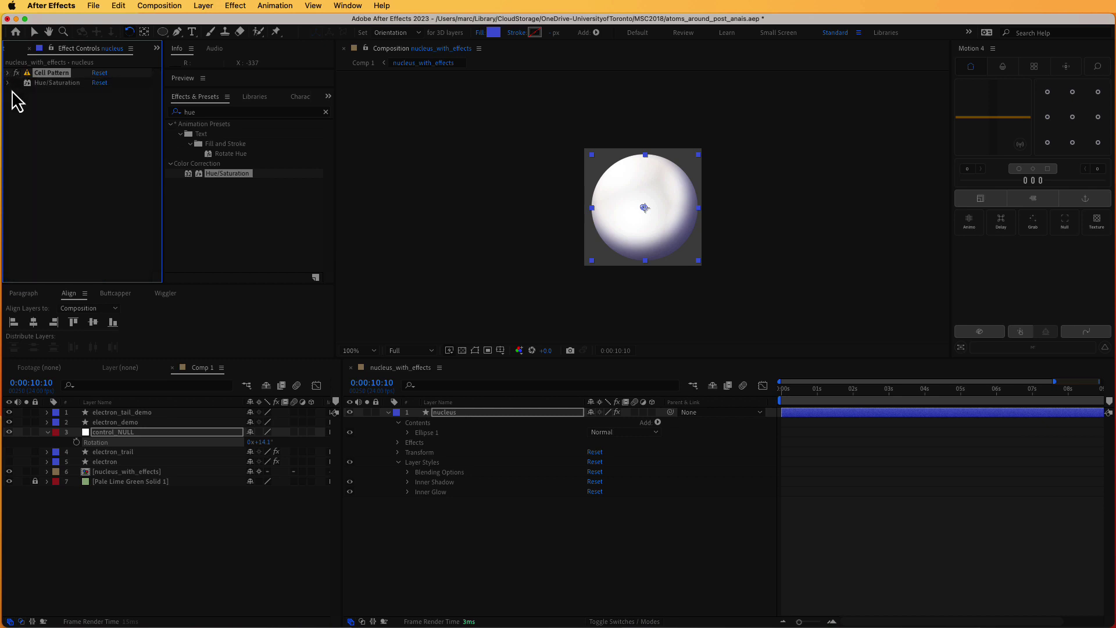
{"action": "left_click", "coordinate": [16, 82]}
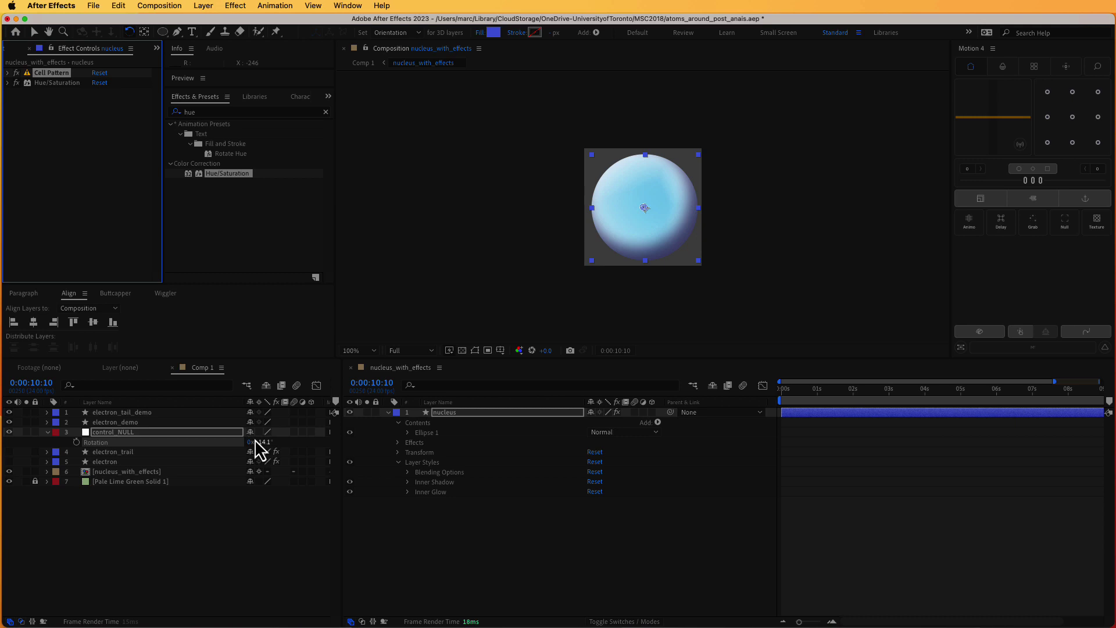
{"action": "left_click", "coordinate": [198, 369]}
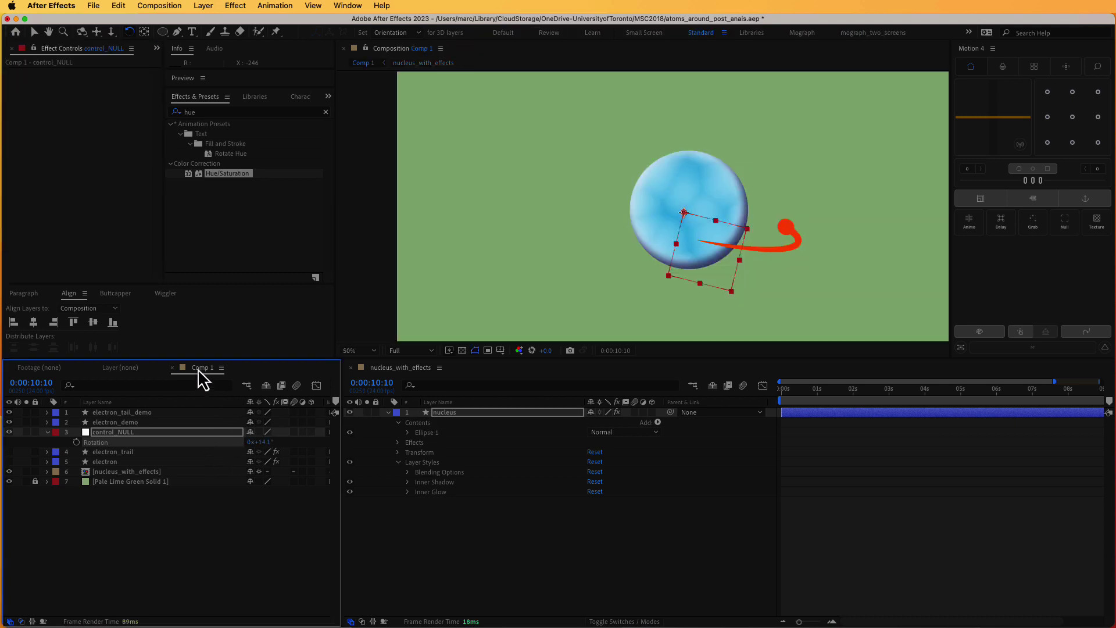
{"action": "key", "text": "space"}
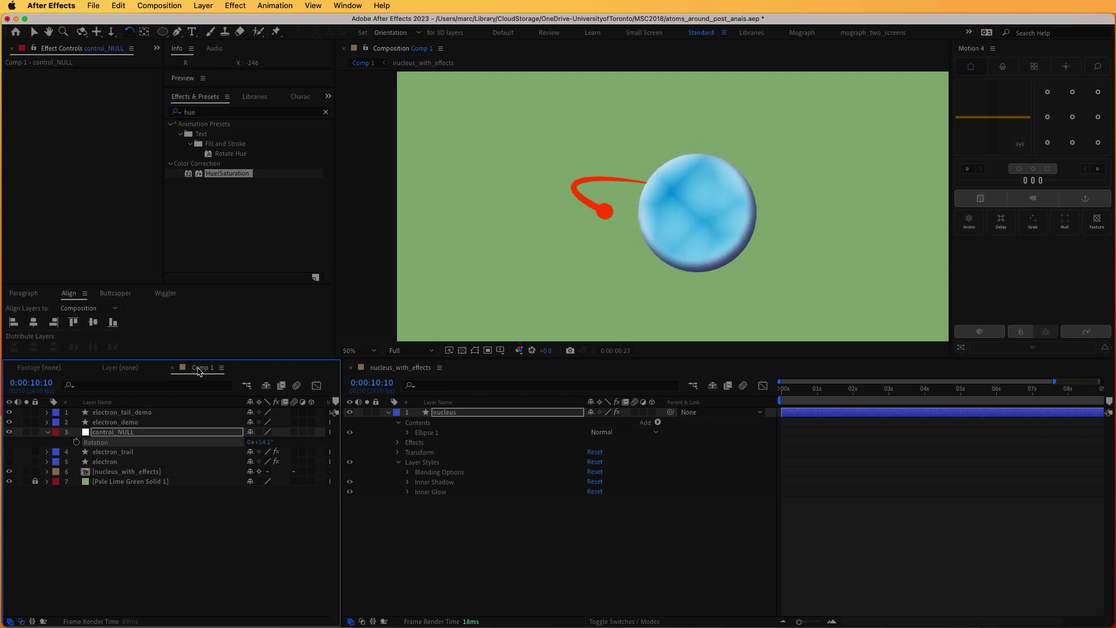
{"action": "key", "text": "space"}
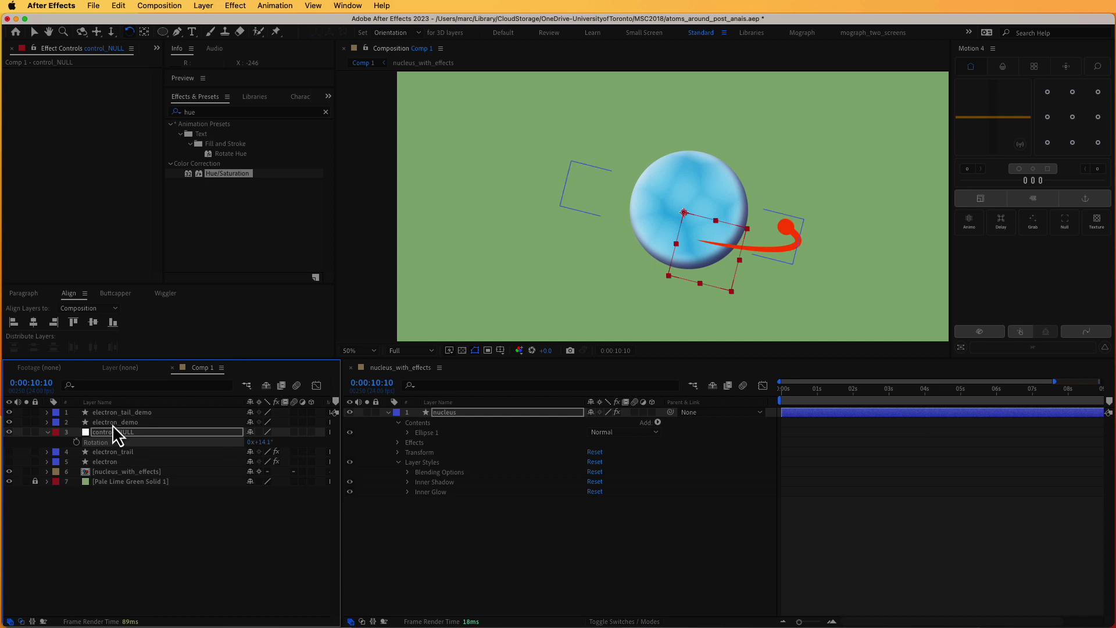
In nucleus_with_effects, scrub Cell Pattern Contrast from 19 down to 17.00, then show Comp 1
{"action": "left_click", "coordinate": [452, 412]}
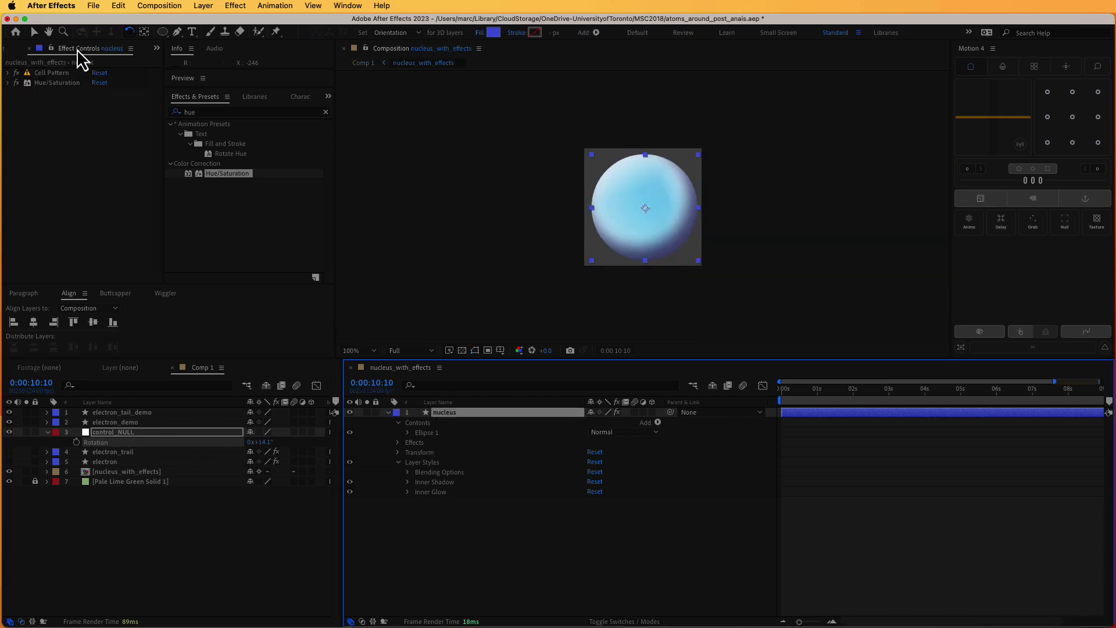
{"action": "left_click", "coordinate": [8, 76]}
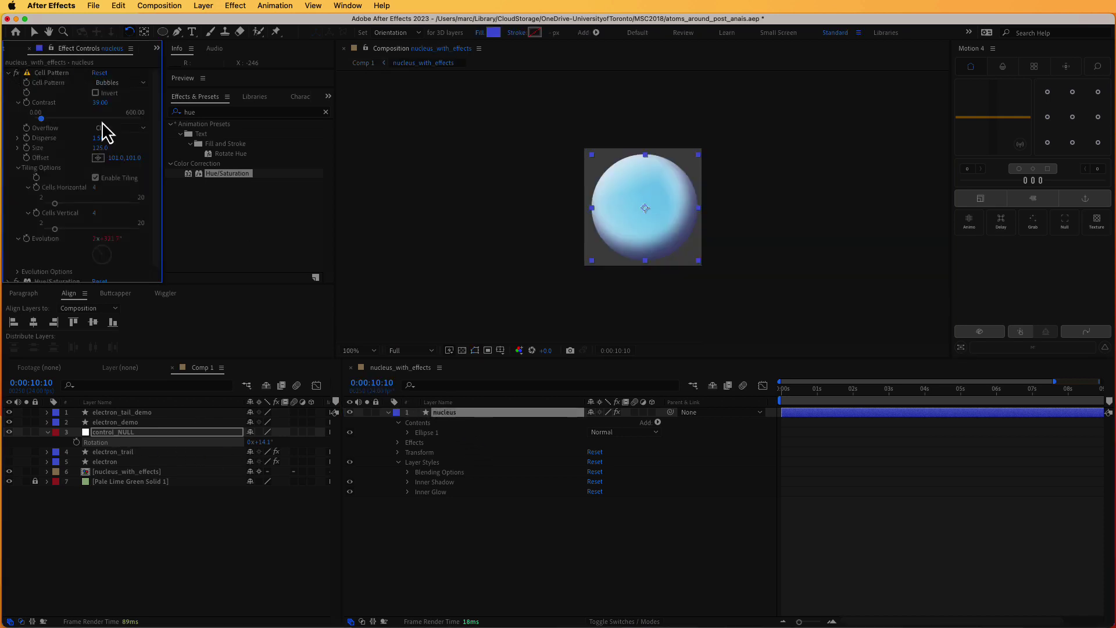
{"action": "left_click_drag", "start_coordinate": [97, 103], "coordinate": [88, 104]}
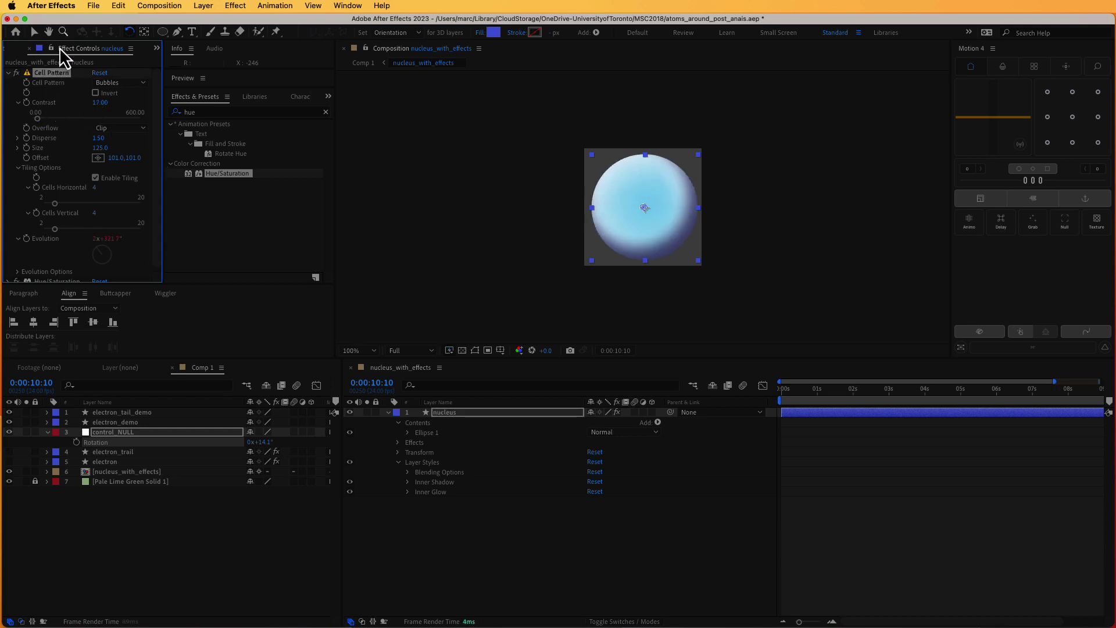
{"action": "left_click", "coordinate": [195, 366]}
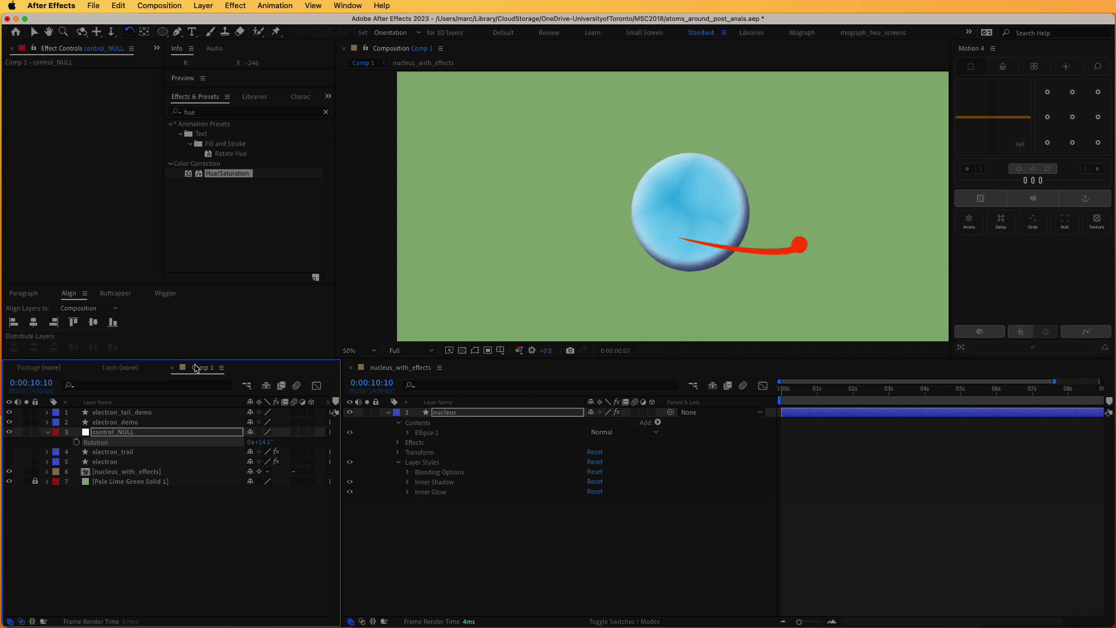
{"action": "key", "text": "space"}
{"action": "key", "text": "space"}
{"action": "scroll", "coordinate": [613, 237], "scroll_direction": "down", "scroll_amount": 4}
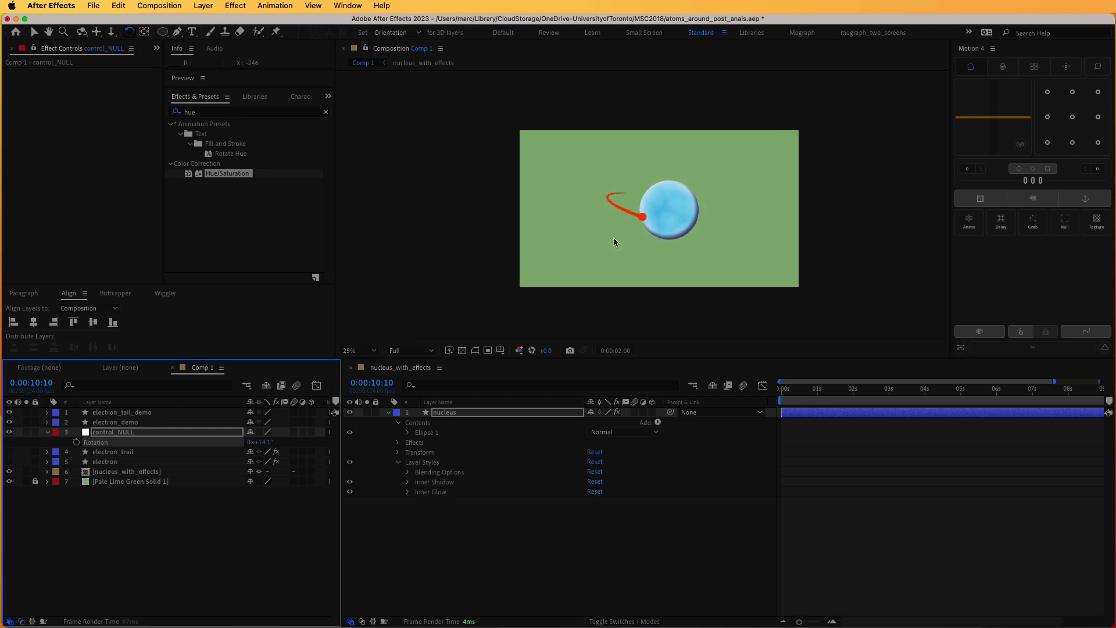